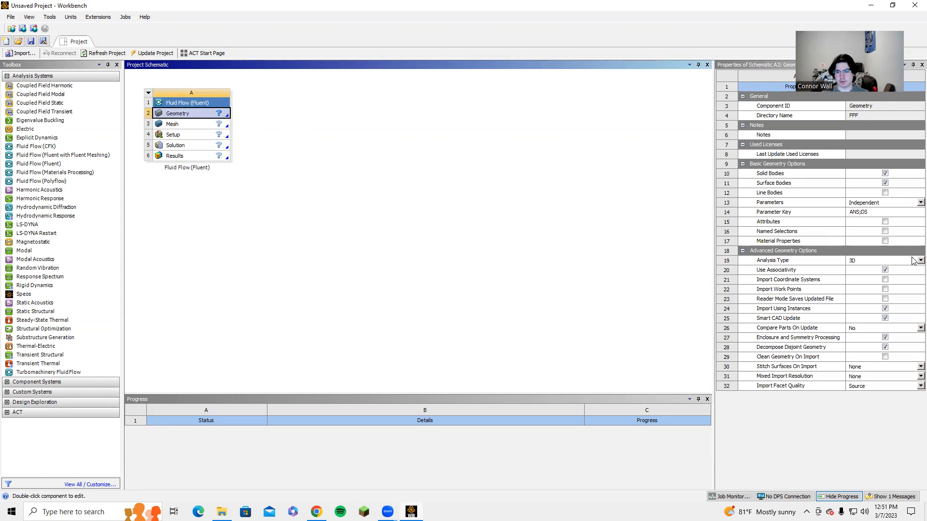
Step: Set the geometry's analysis type to 2D and open a new geometry in DesignModeler
click(919, 261)
click(869, 276)
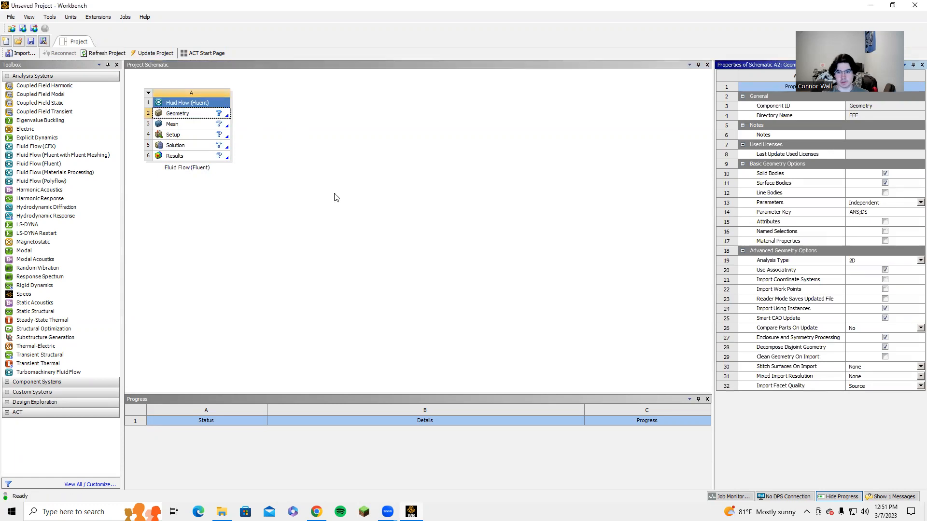
right_click(189, 121)
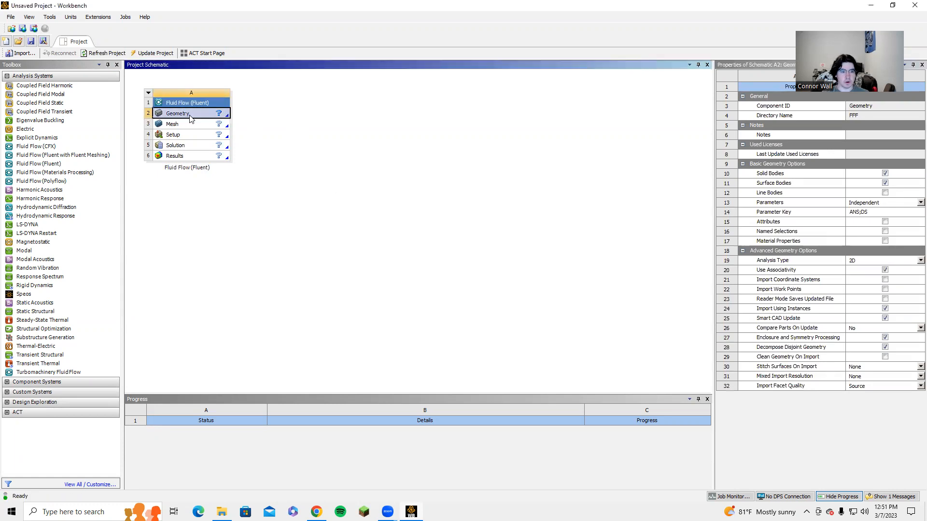
click(229, 144)
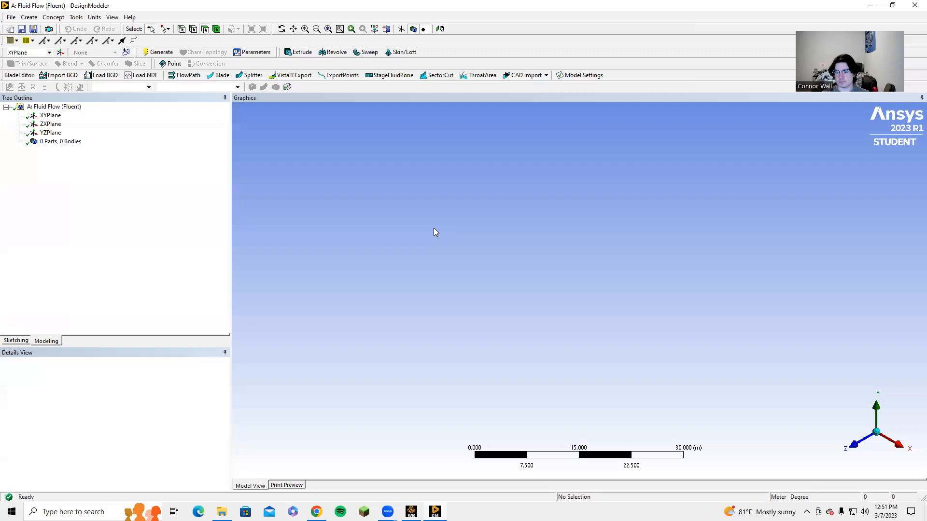
Step: Create a new sketch on the XYPlane and switch to sketching mode
click(853, 444)
click(39, 115)
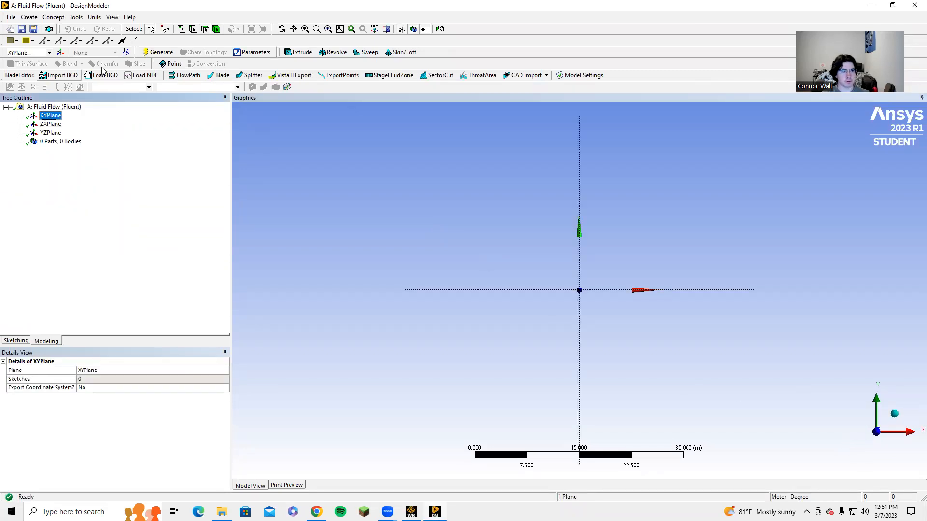
click(126, 52)
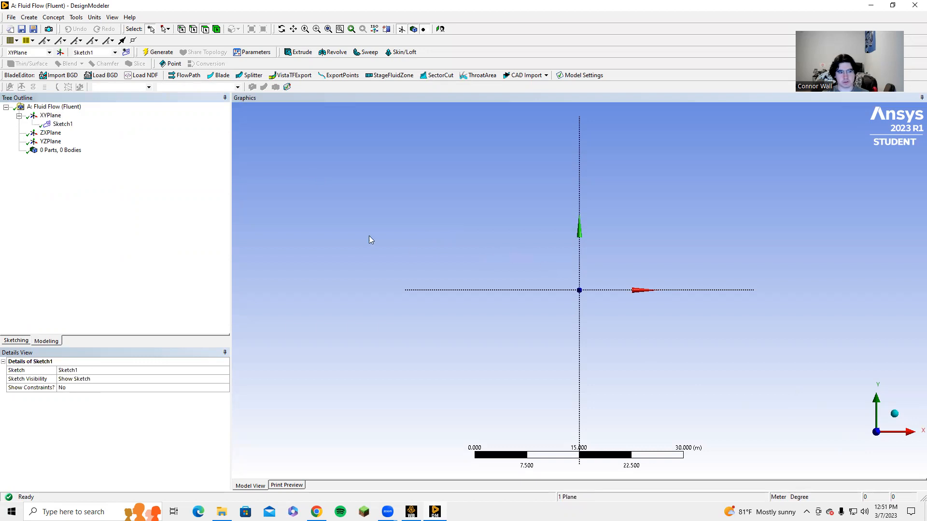
click(16, 341)
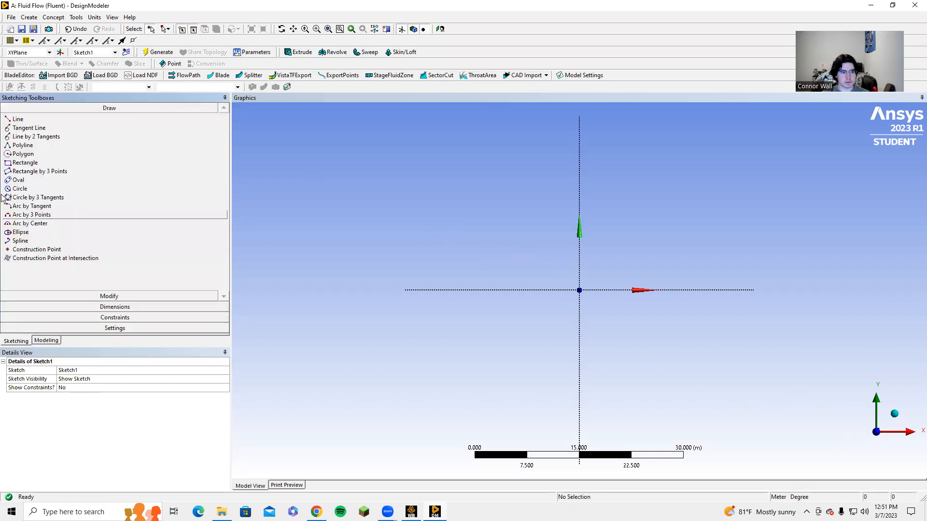
Step: Draw a small circle centered on the origin
click(22, 188)
scroll(584, 290, up, 3)
click(579, 289)
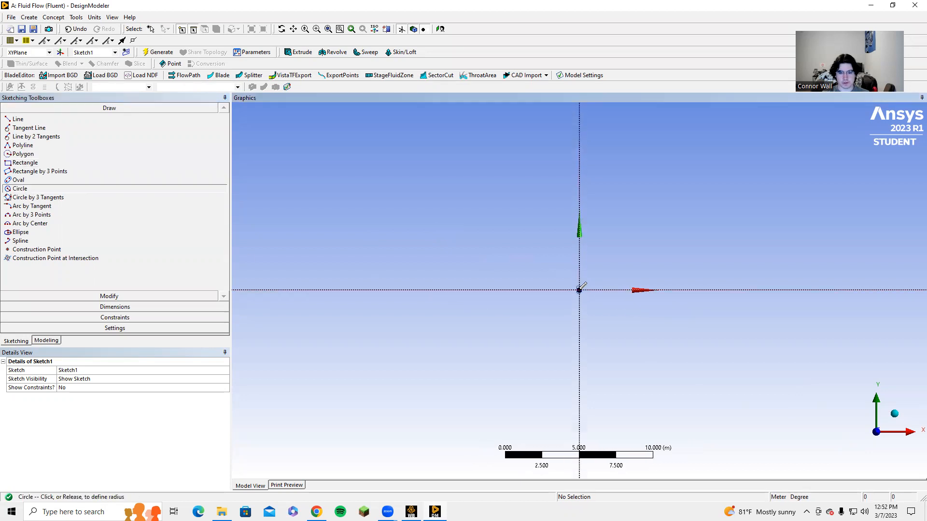
click(571, 308)
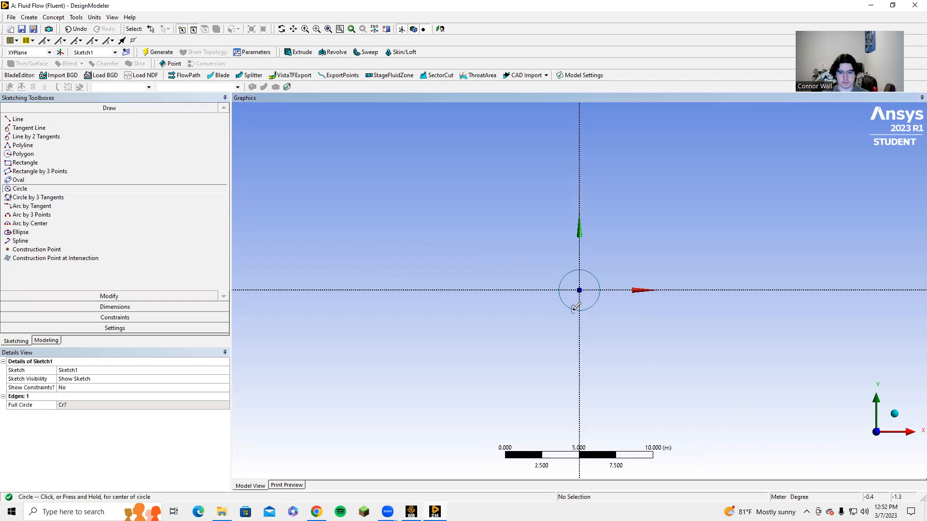
Step: Dimension the circle's diameter and set it to 1 m
click(91, 309)
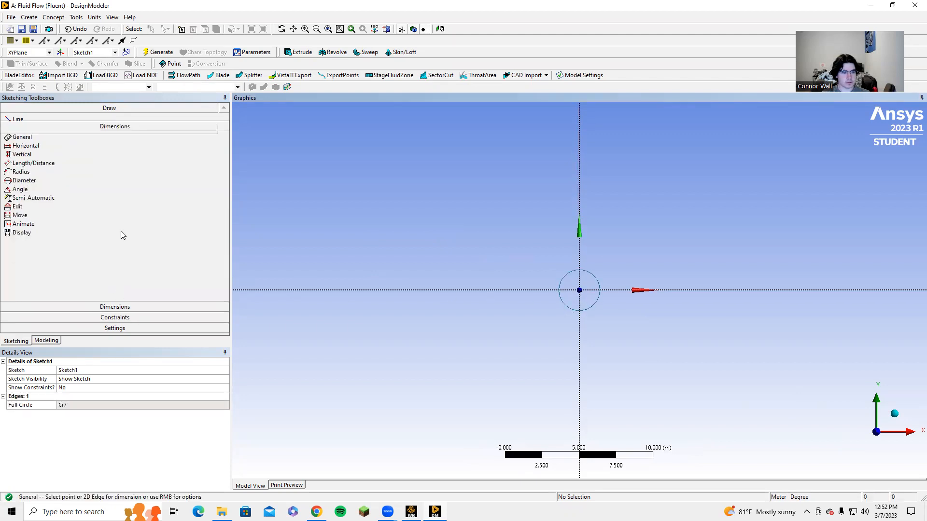
click(595, 279)
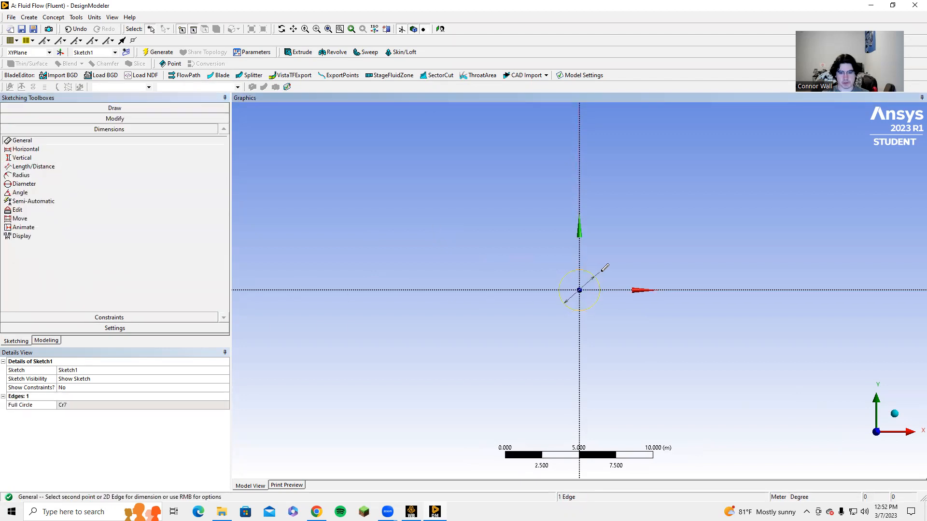
click(606, 275)
click(91, 405)
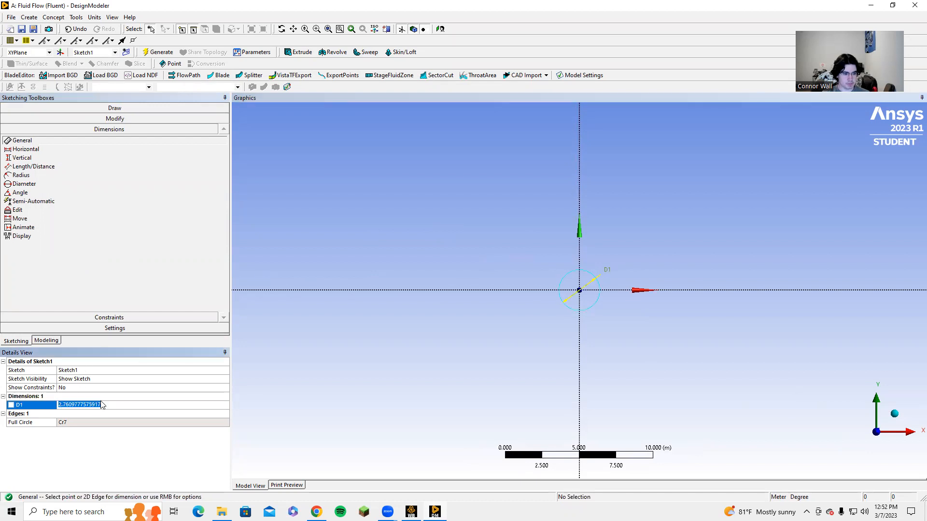
text(1)
key(Return)
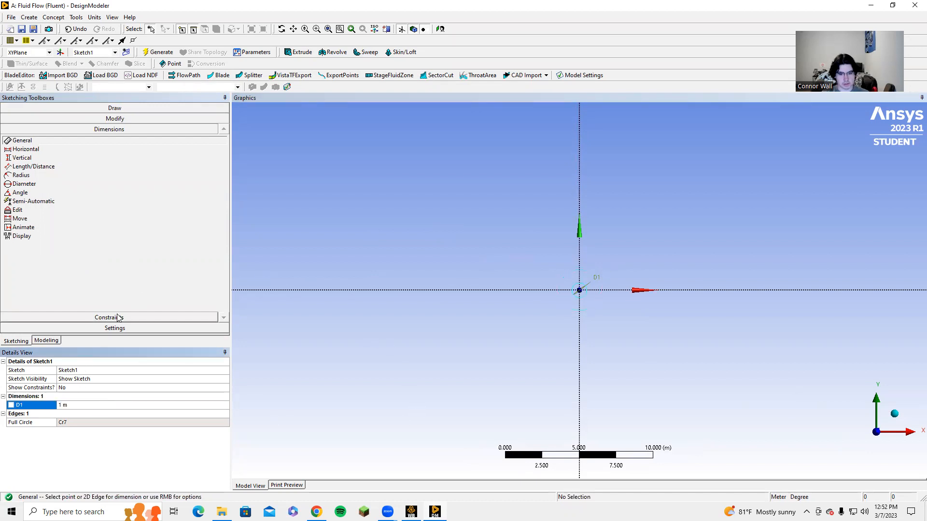
Step: Draw a rectangle surrounding the circle, about 40.6 m wide and 29.4 m tall
scroll(501, 314, down, 2)
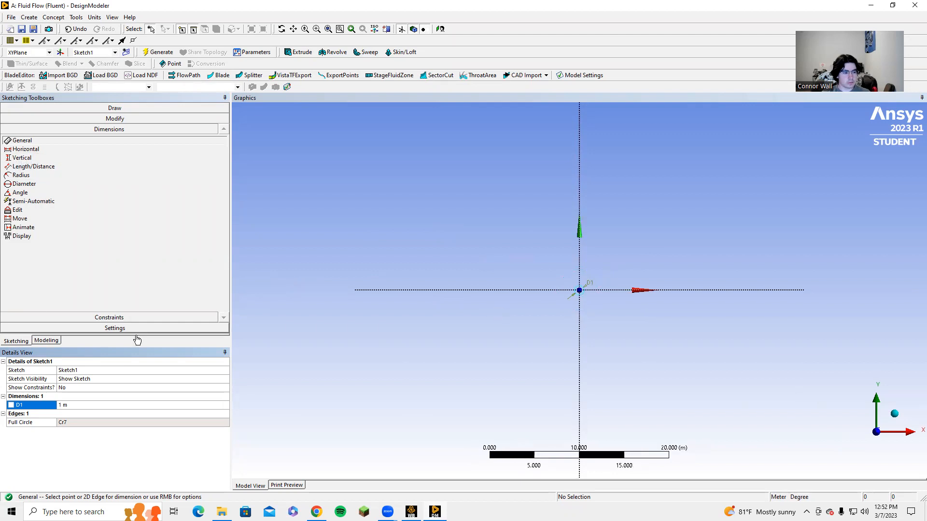
click(72, 108)
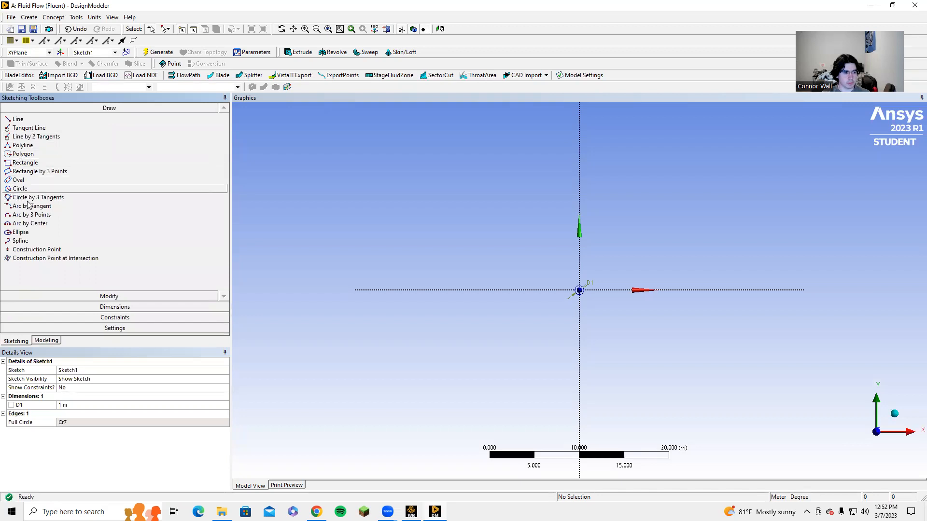
click(18, 163)
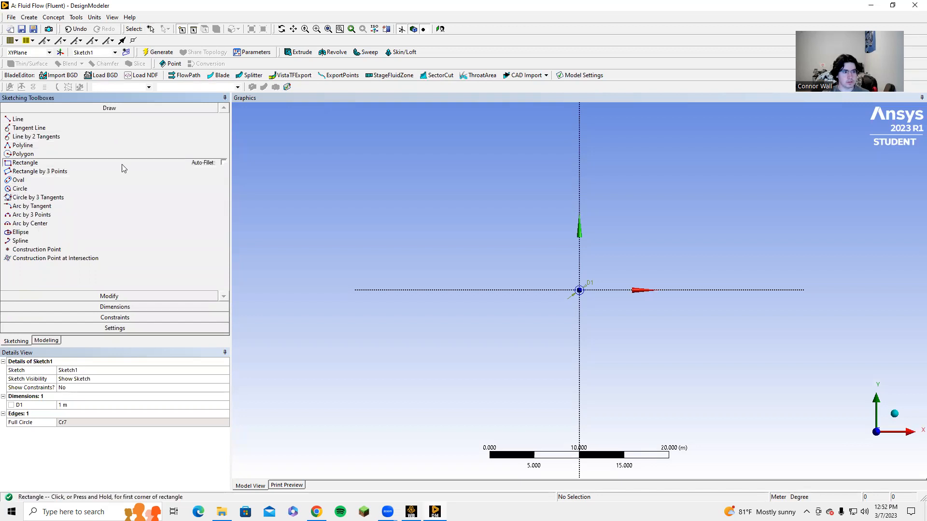
click(400, 137)
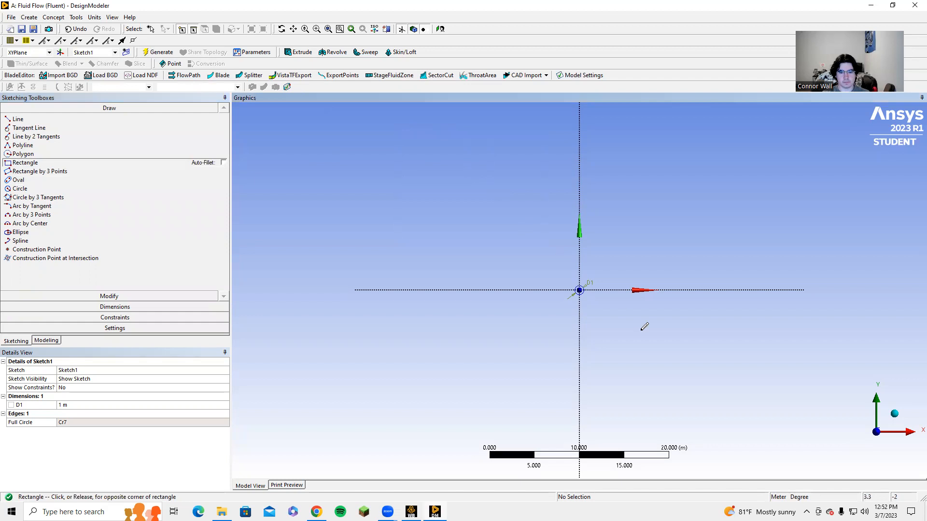
click(764, 401)
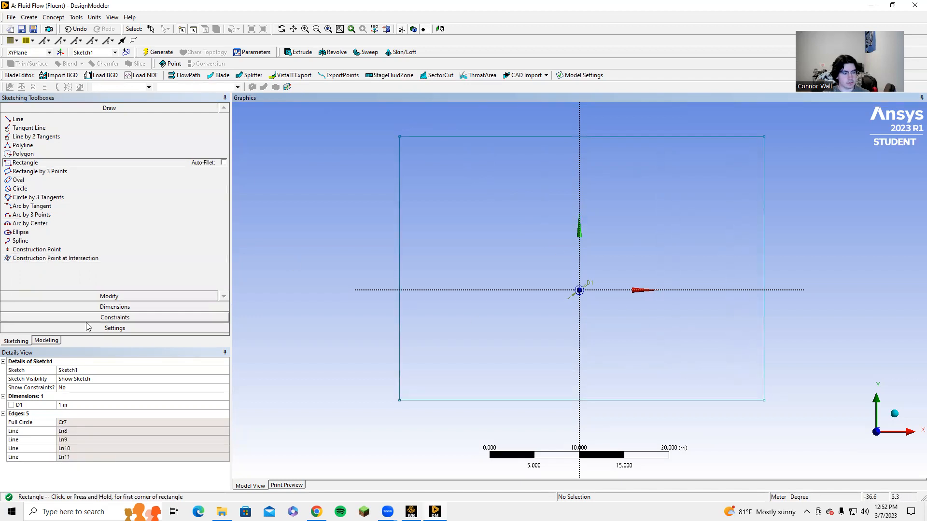
Step: Dimension the rectangle's height and width
click(97, 307)
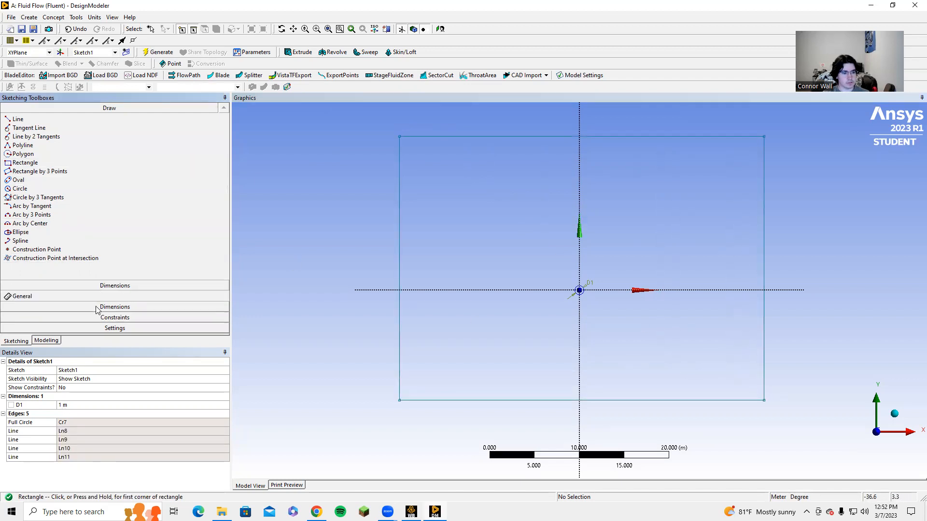
click(400, 248)
click(343, 256)
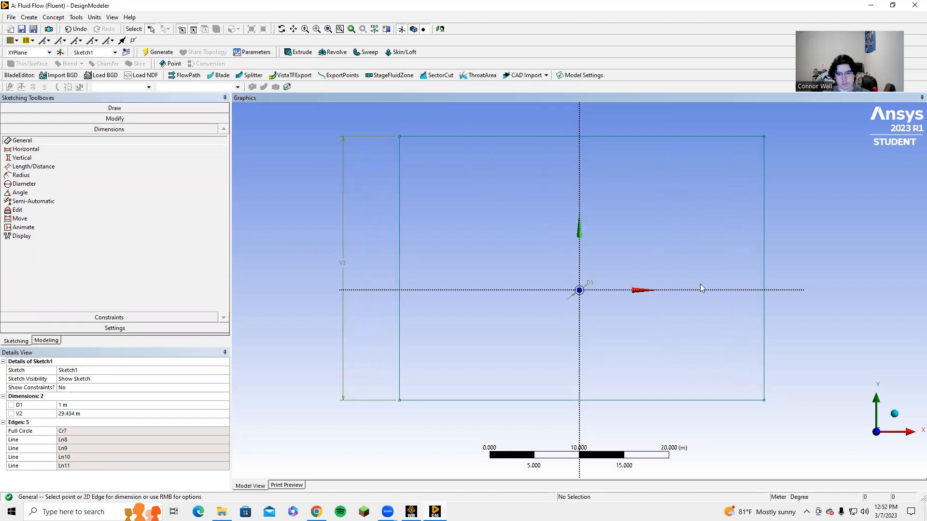
click(642, 400)
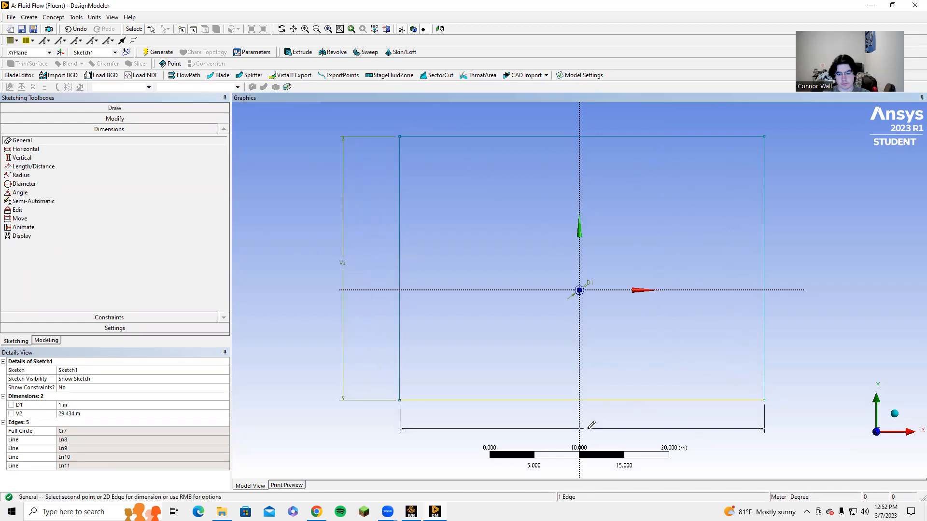
click(597, 430)
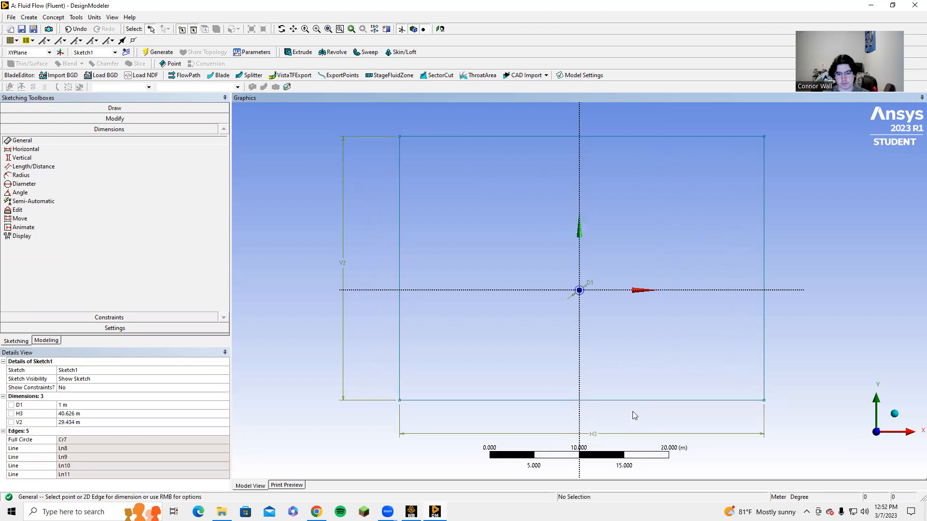
Step: Dimension the bottom-left corner's distance to the horizontal axis and the top-right corner's distance to the vertical axis
click(399, 401)
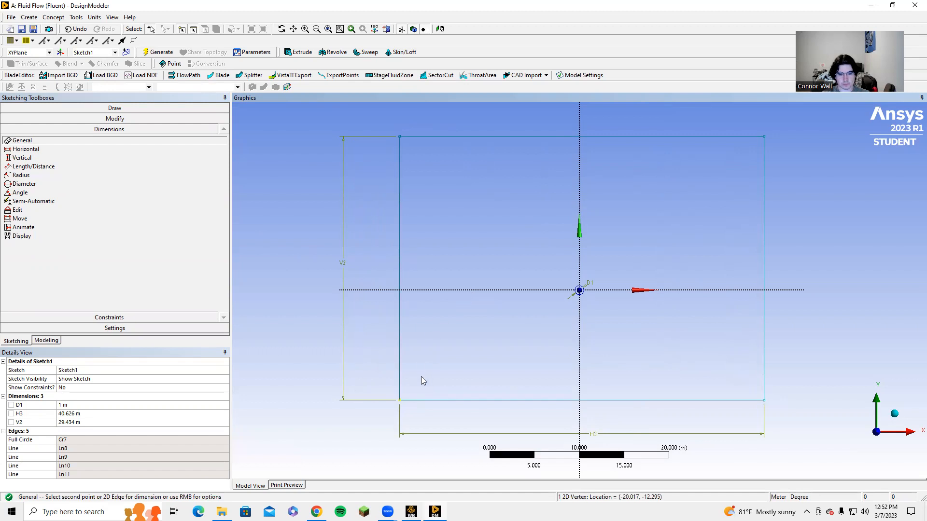
click(445, 289)
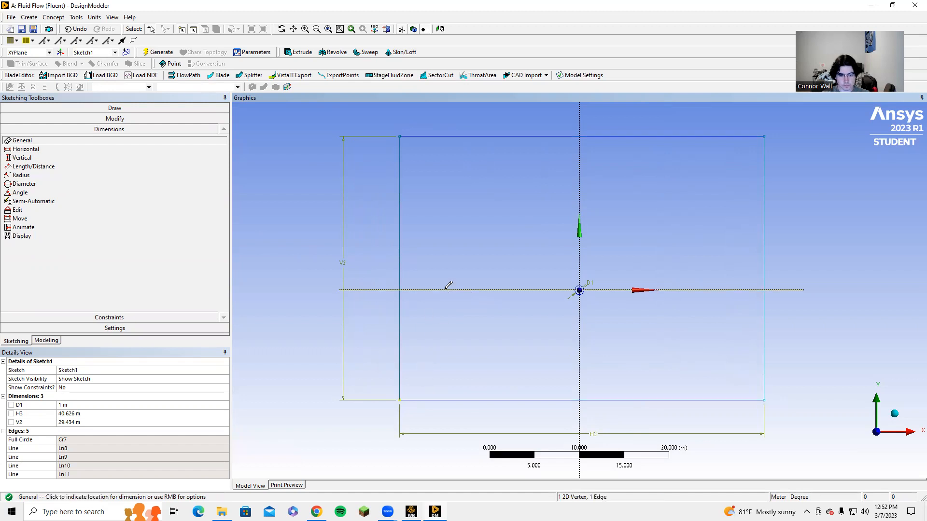
click(430, 344)
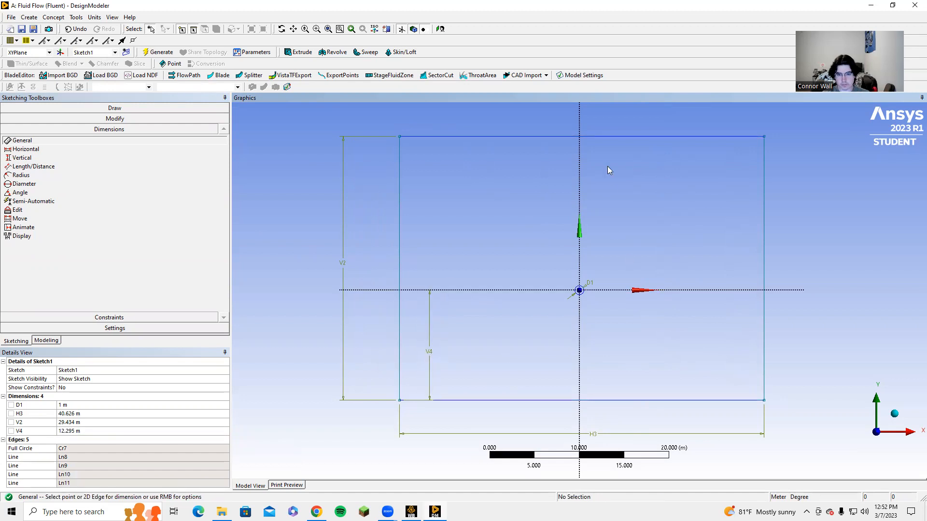
click(764, 137)
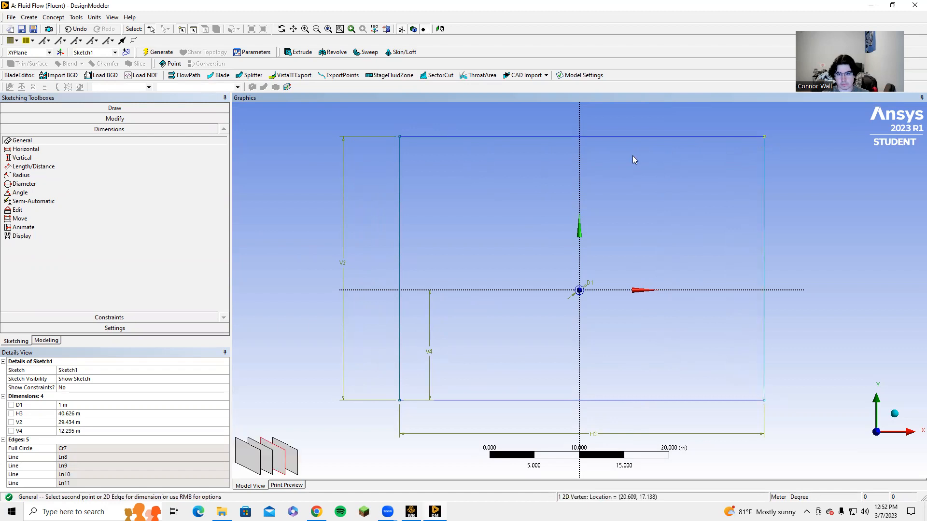
click(580, 182)
click(674, 188)
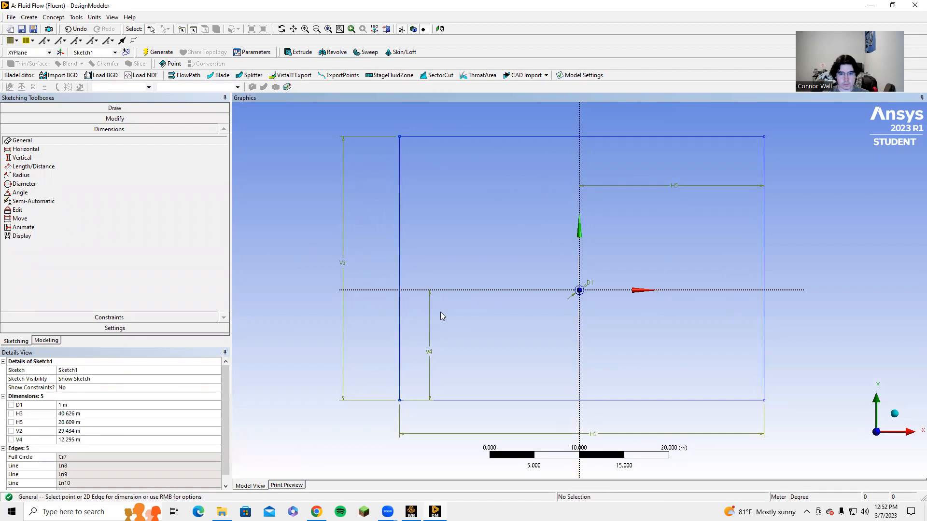
Step: Set the rectangle's width and height dimensions to 50 m each
click(65, 415)
text(5)
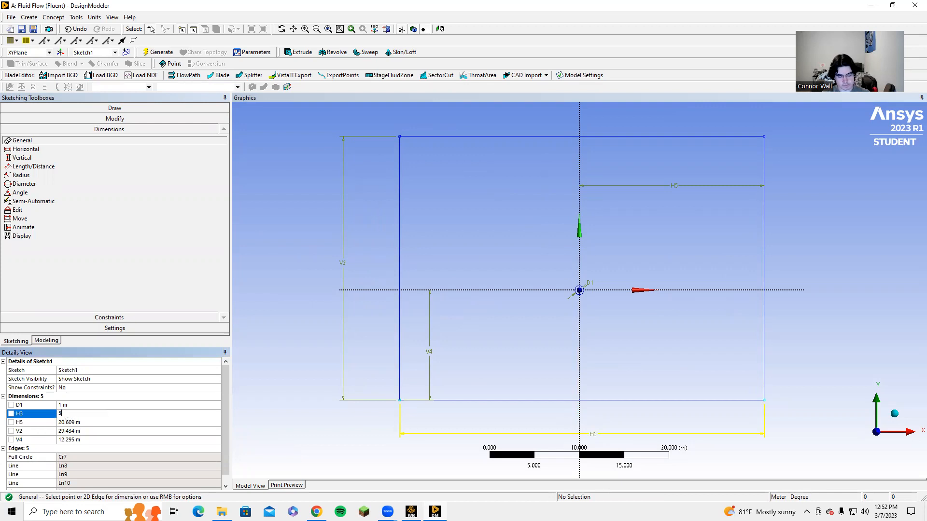
text(0)
key(Return)
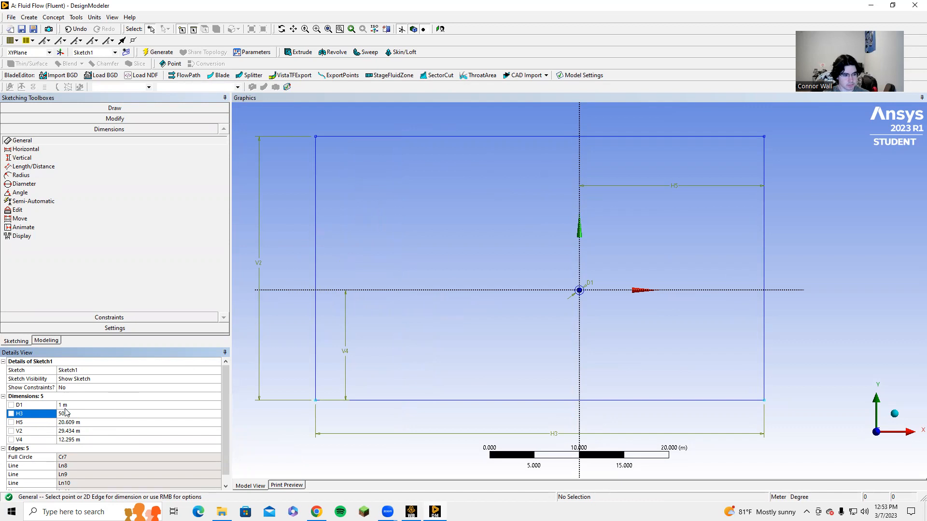
click(70, 431)
text(50)
key(Return)
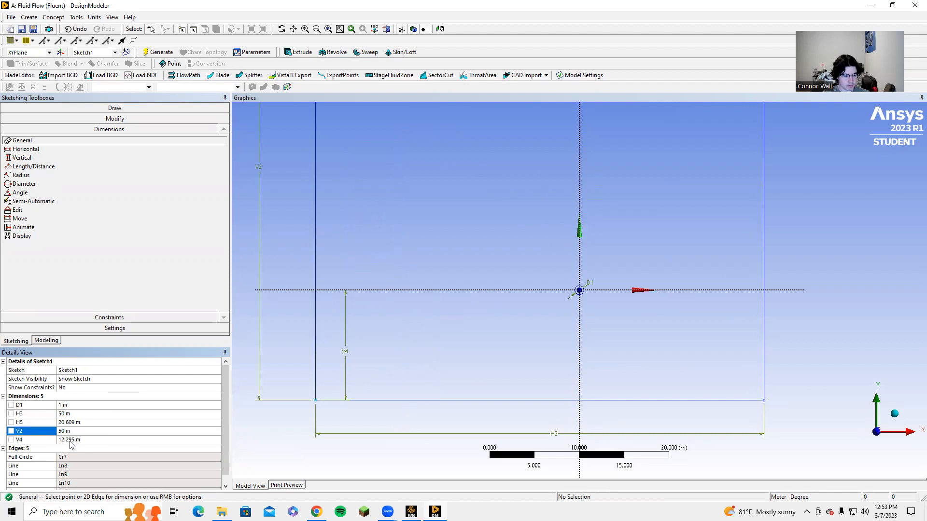
Step: Set both corner-to-axis offset dimensions to 25 m
click(71, 439)
text(25)
key(Return)
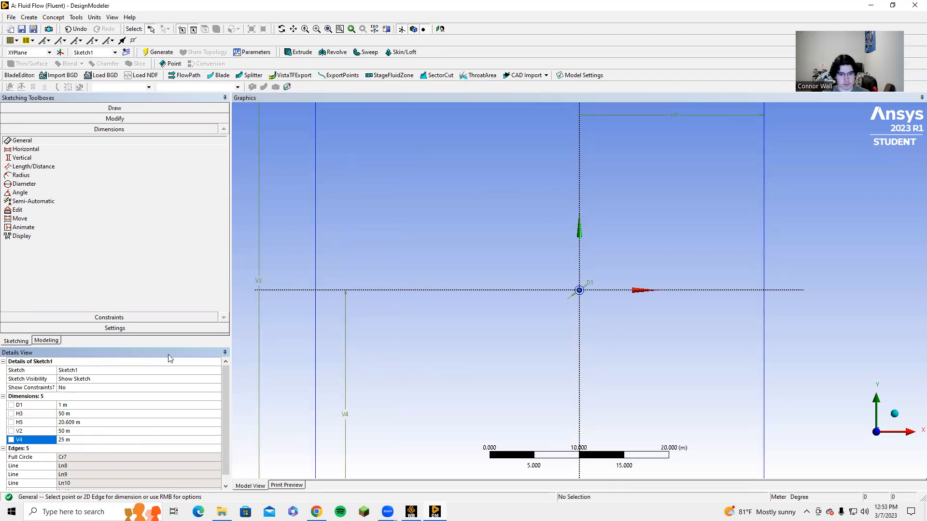
click(77, 422)
text(25)
key(Return)
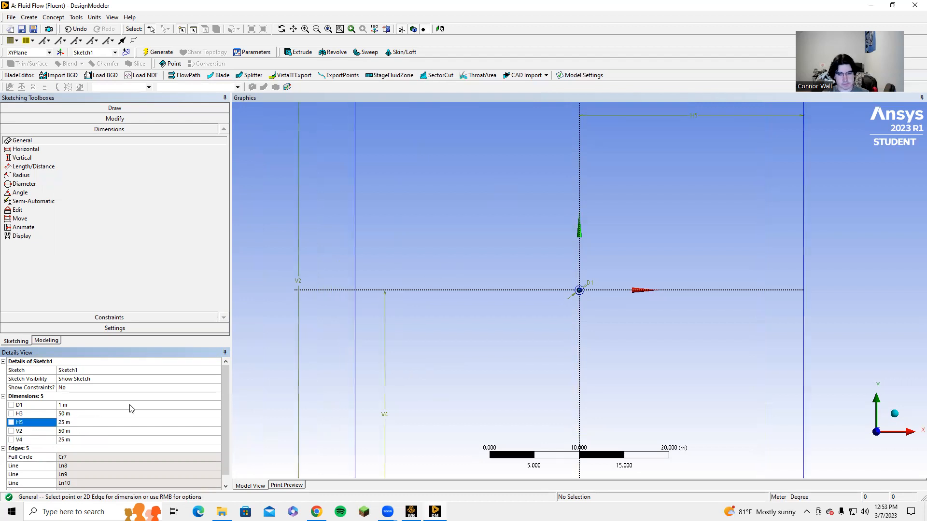
Step: Create a surface from Sketch1 with Surfaces From Sketches and generate it
scroll(464, 316, down, 3)
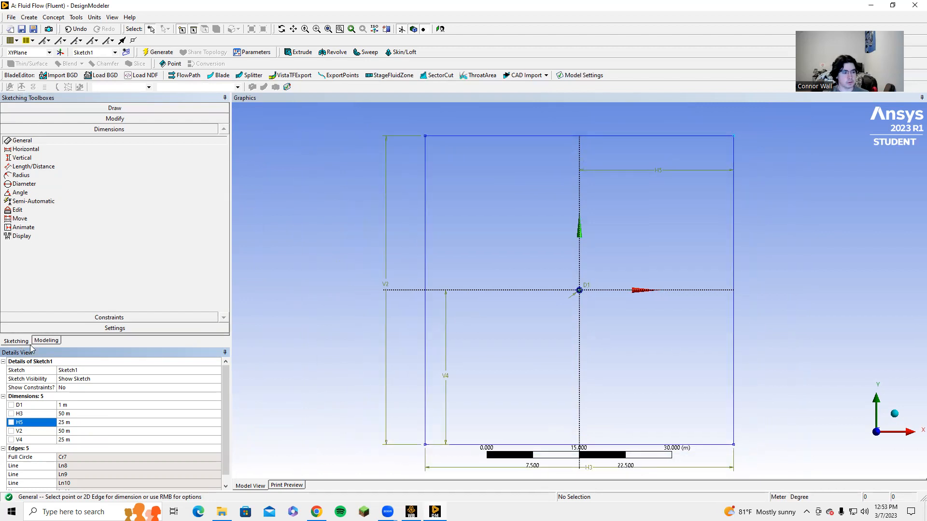
click(43, 341)
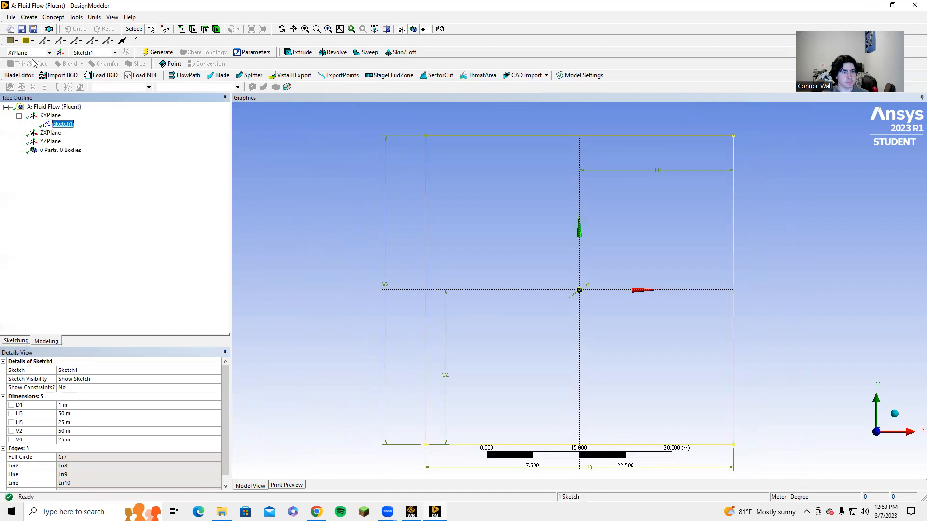
click(53, 17)
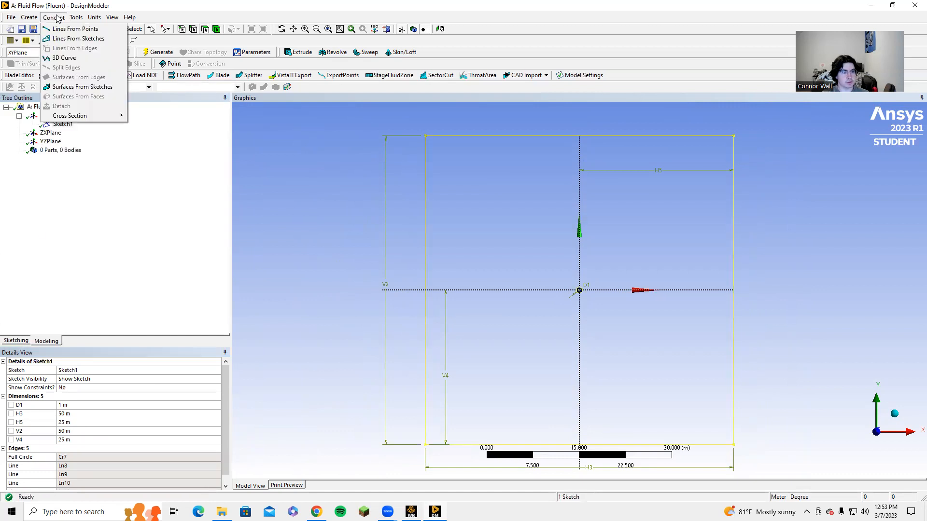
click(82, 87)
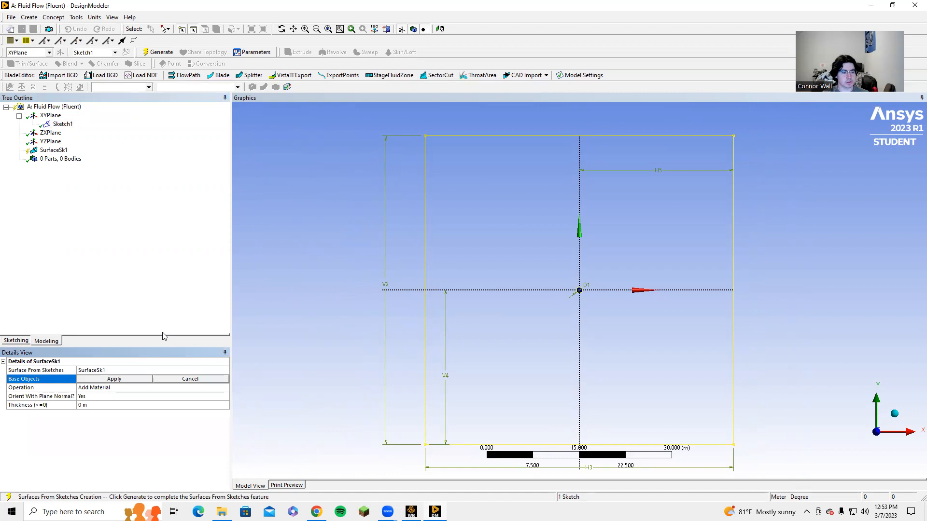
click(132, 379)
click(152, 51)
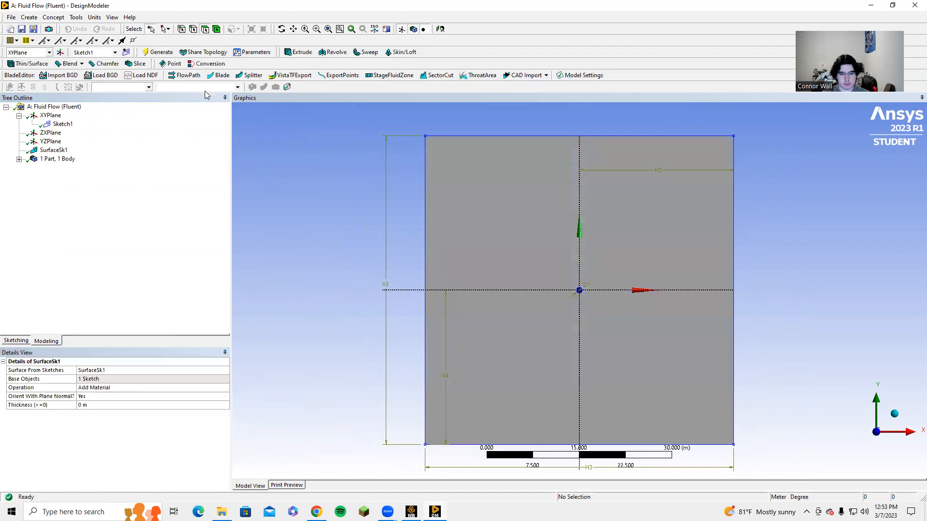
Step: Switch to Workbench and open the Mesh component for editing
scroll(512, 297, down, 3)
scroll(530, 248, up, 3)
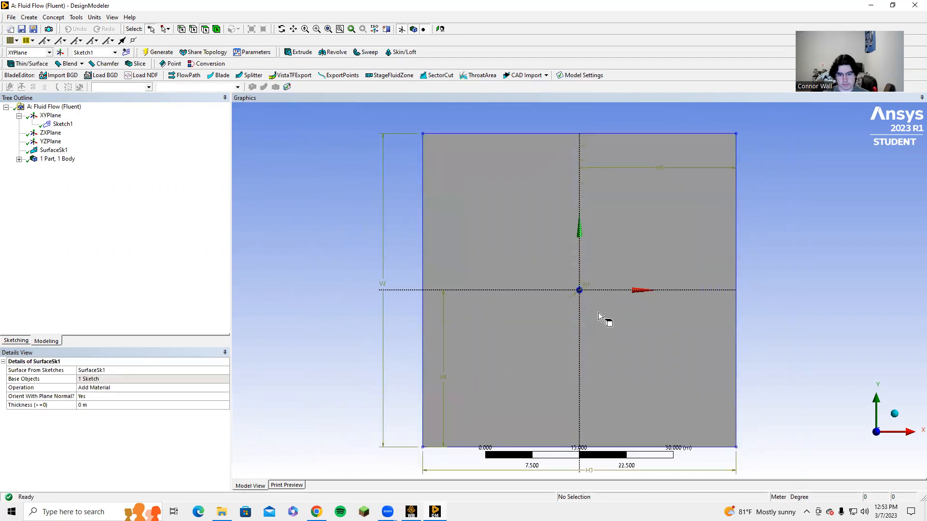
scroll(599, 312, up, 5)
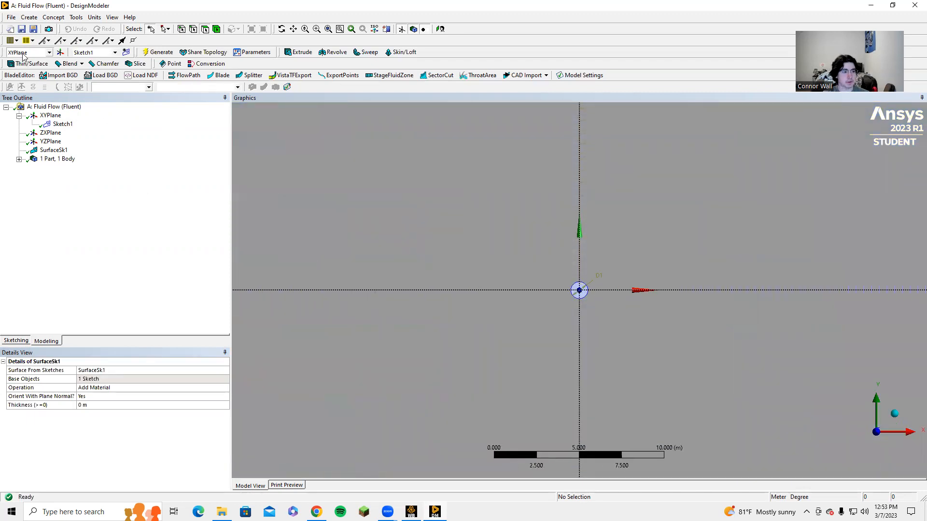
key(alt+Tab)
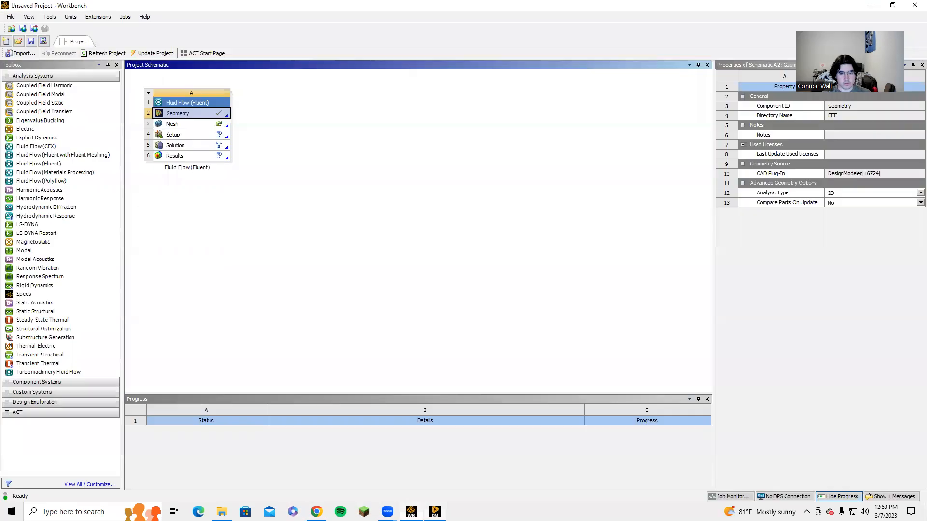
click(203, 124)
right_click(203, 123)
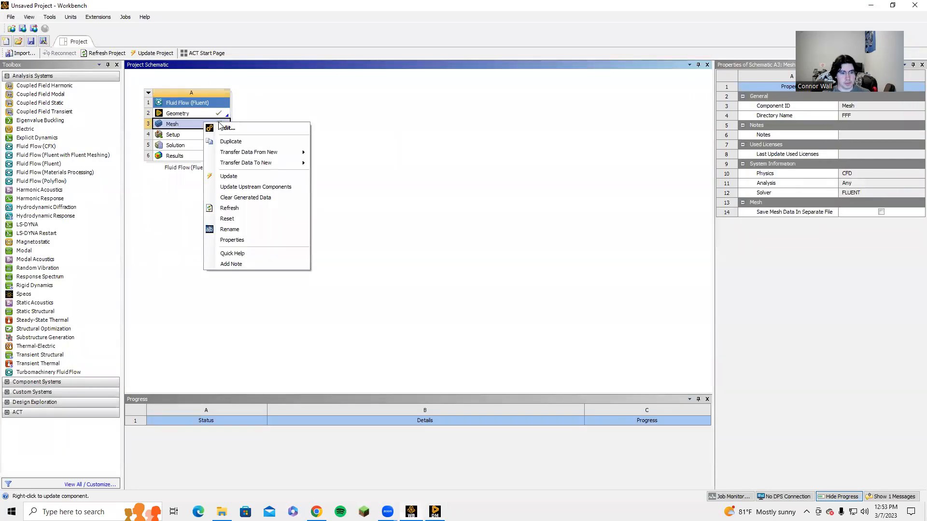
click(227, 128)
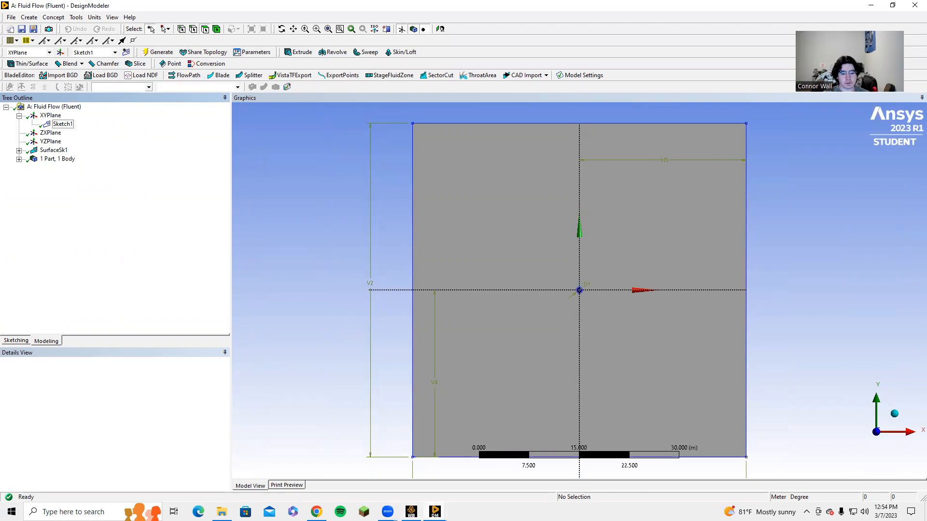
mouse_move(434, 512)
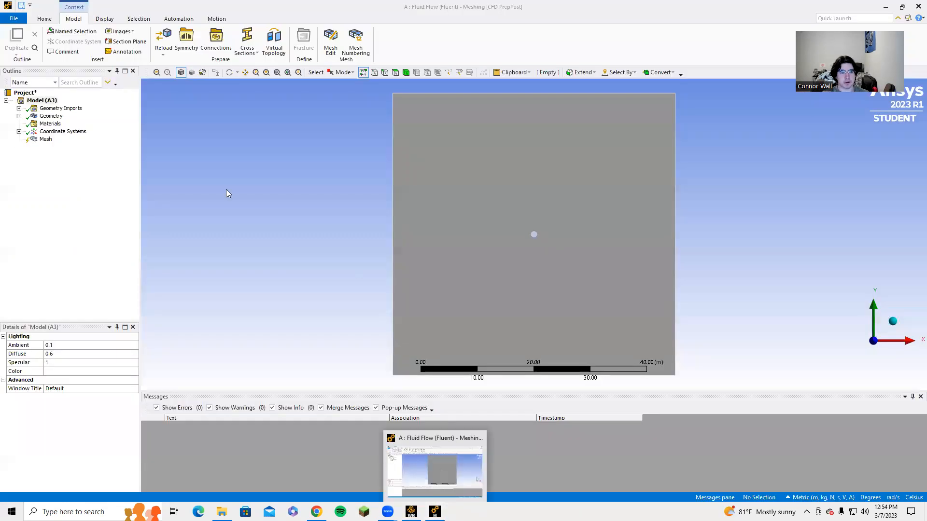
Step: Switch to edge selection and create a named selection "inlet" for the square's left edge
click(385, 72)
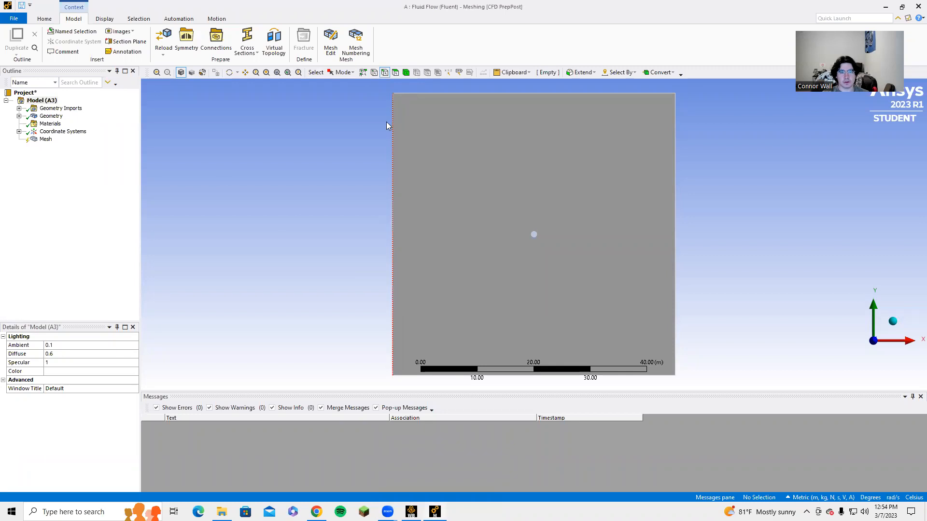
click(393, 142)
text(n)
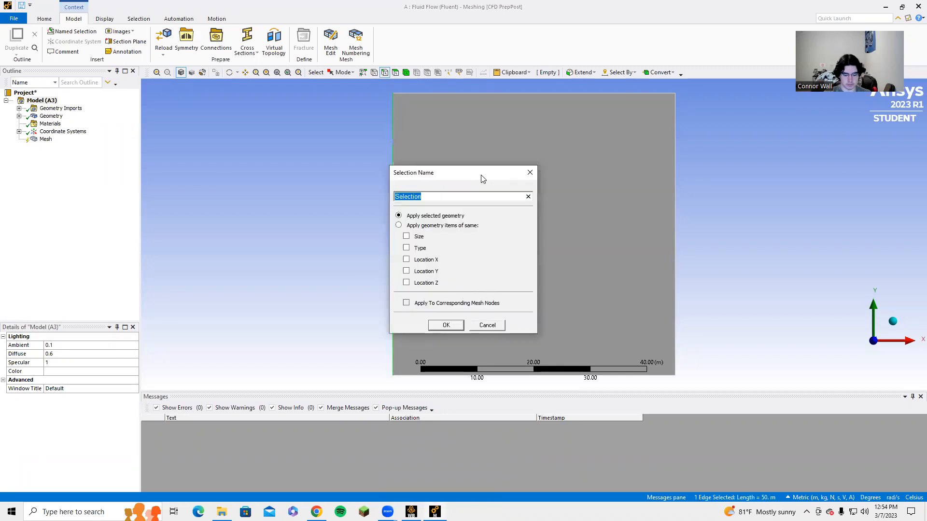
text(inleyt)
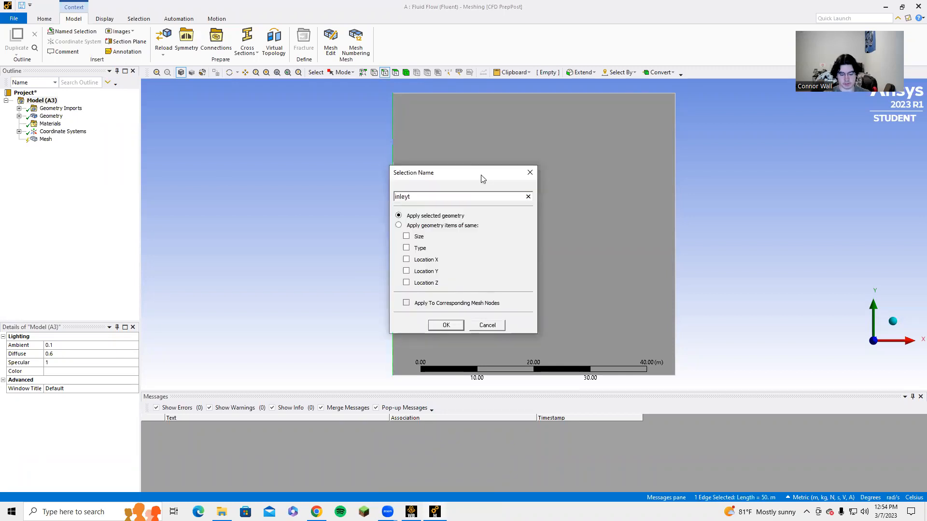
key(Return)
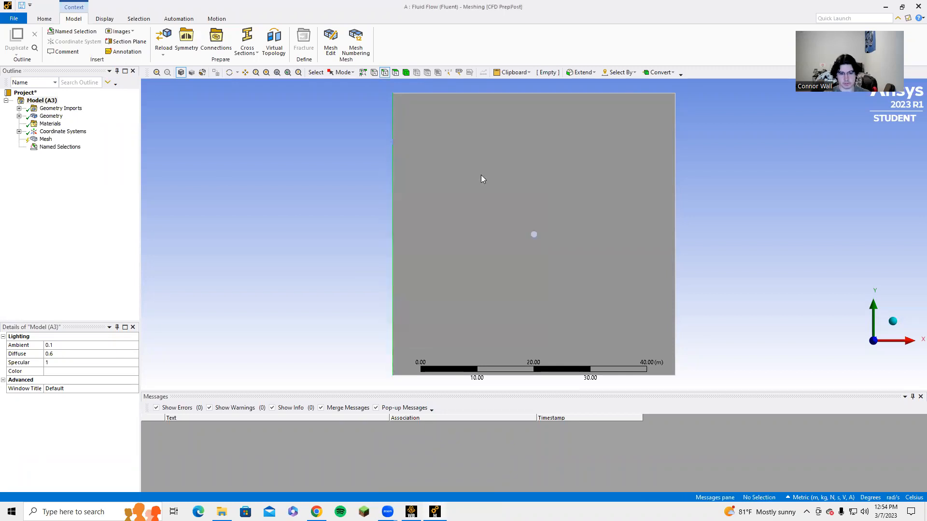
Step: Create a named selection "outlet" for the square's right edge
click(676, 214)
text(nout)
text(let)
key(Return)
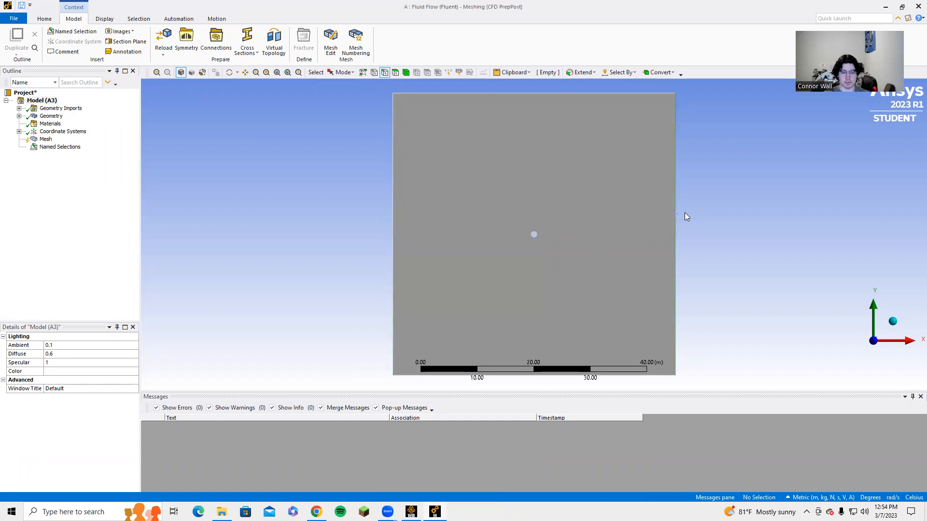
Step: Select the square's top and bottom edges together and name them "sym"
click(534, 94)
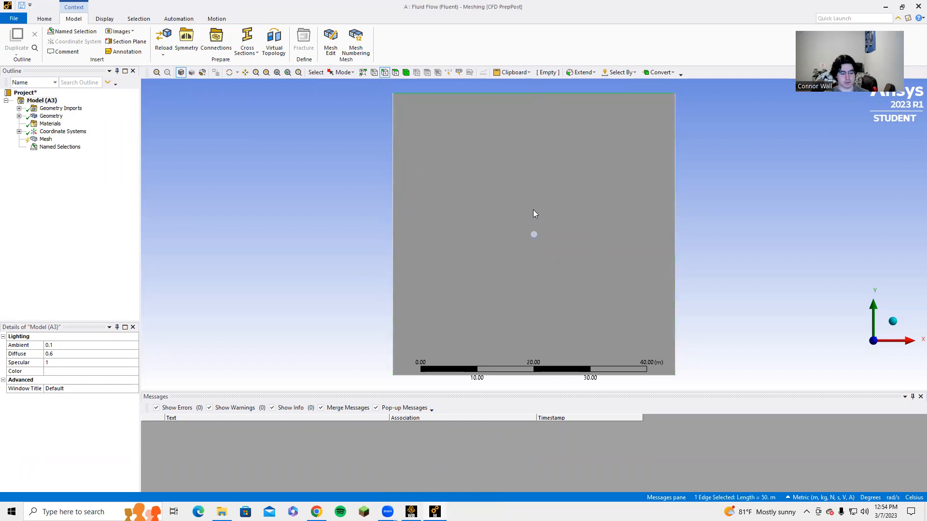
ctrl+click(645, 375)
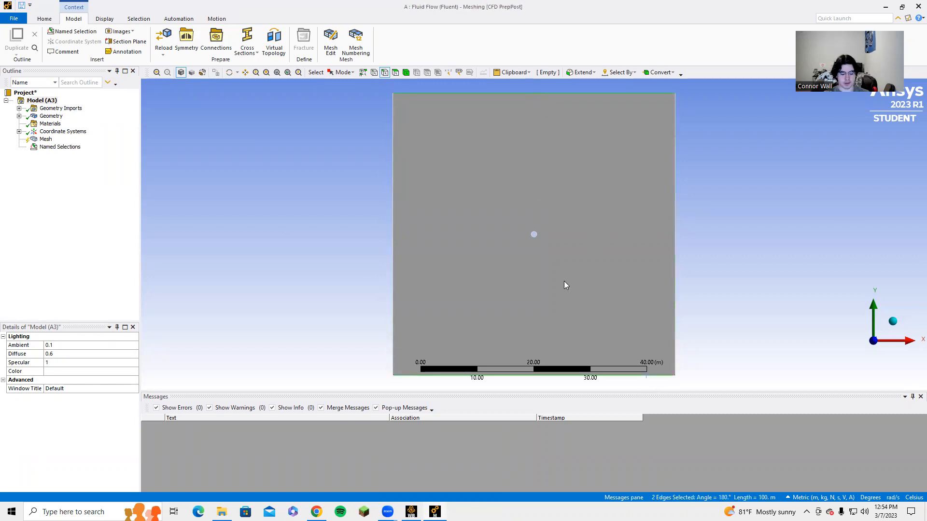
key(n)
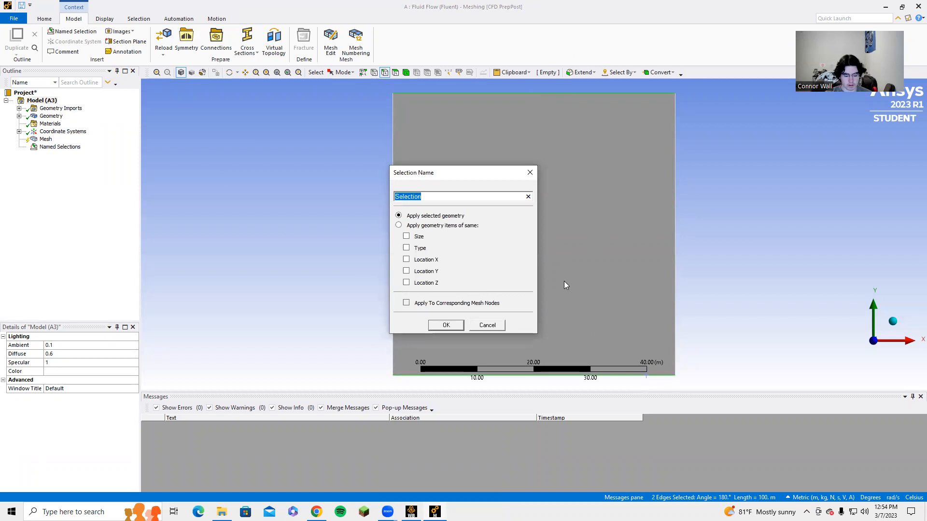
text(sym)
key(Return)
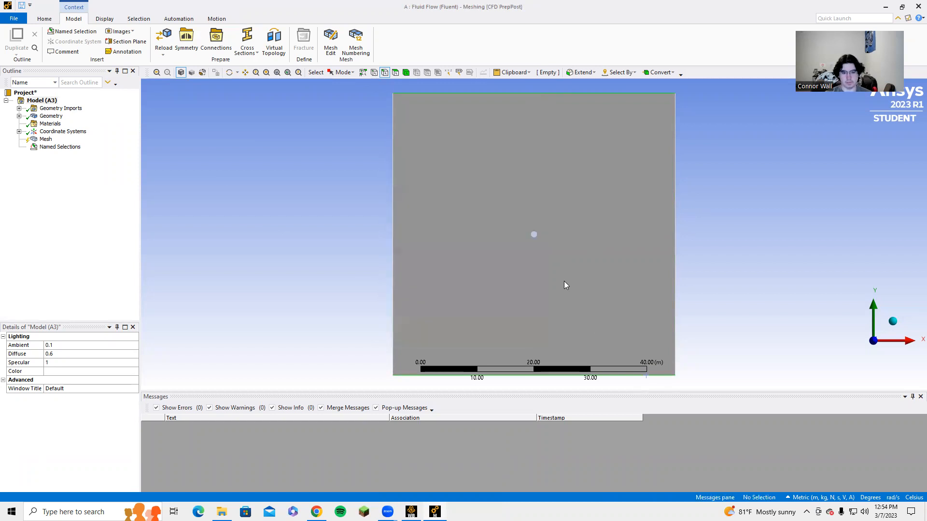
Step: Select the circle's edge and create a named selection "Wall" for it
scroll(538, 209, up, 5)
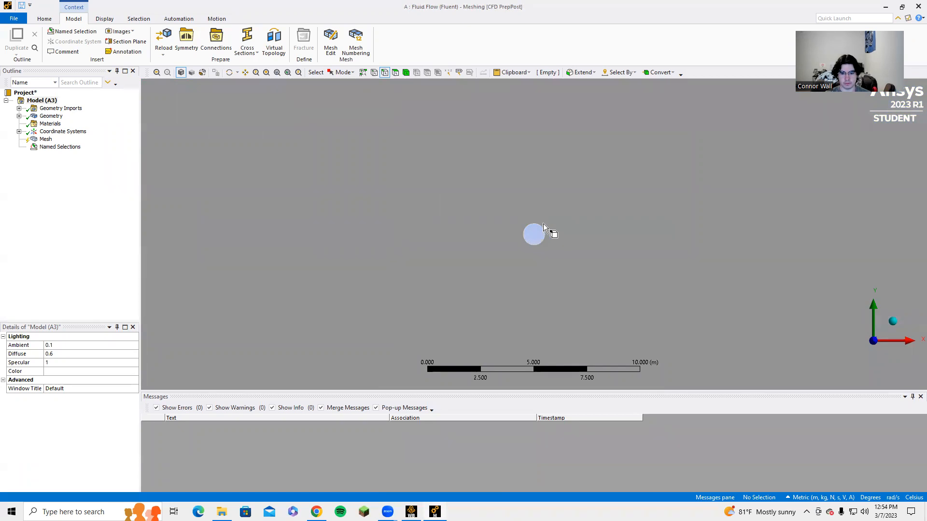
scroll(544, 236, up, 3)
click(528, 252)
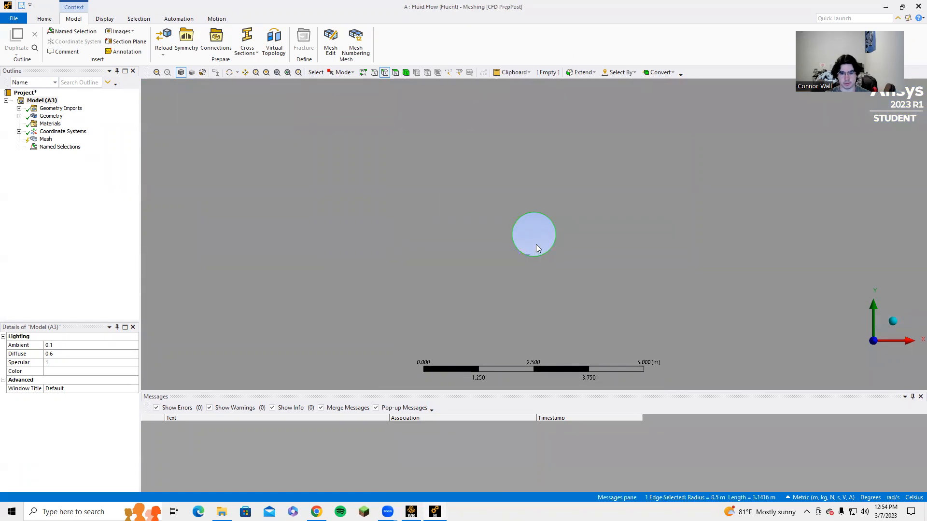
text(ninlet)
key(Return)
Step: Expand the named selections and inspect the edges scoped by sym, outlet and Wall
scroll(567, 233, down, 3)
scroll(567, 234, down, 5)
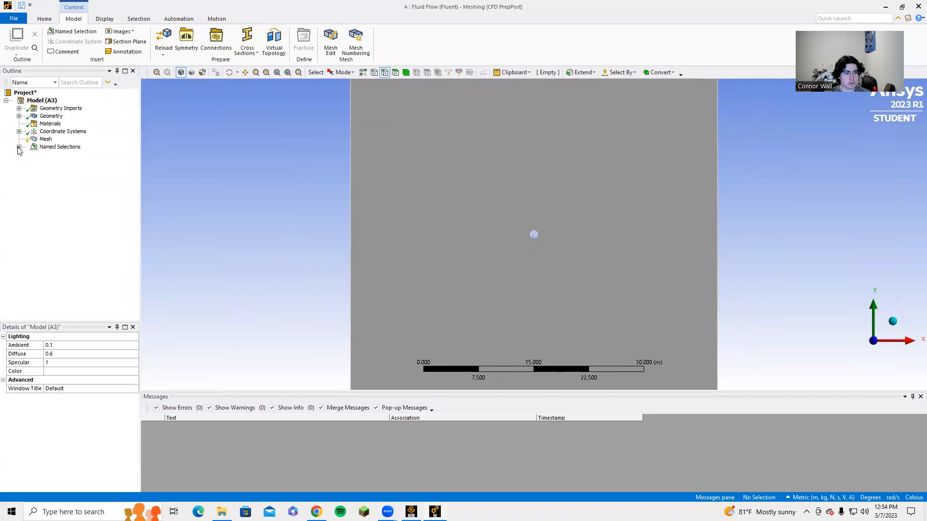
click(19, 148)
click(57, 170)
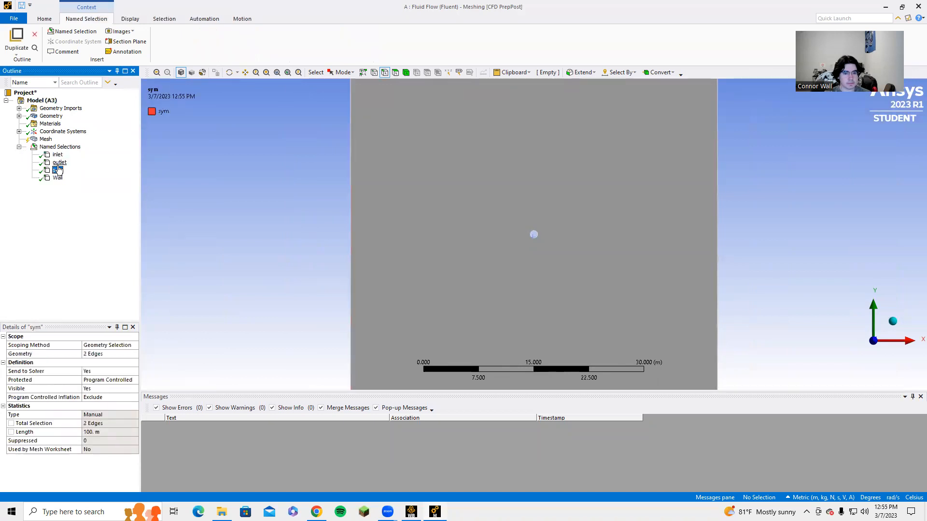
scroll(395, 247, down, 2)
click(59, 162)
click(58, 178)
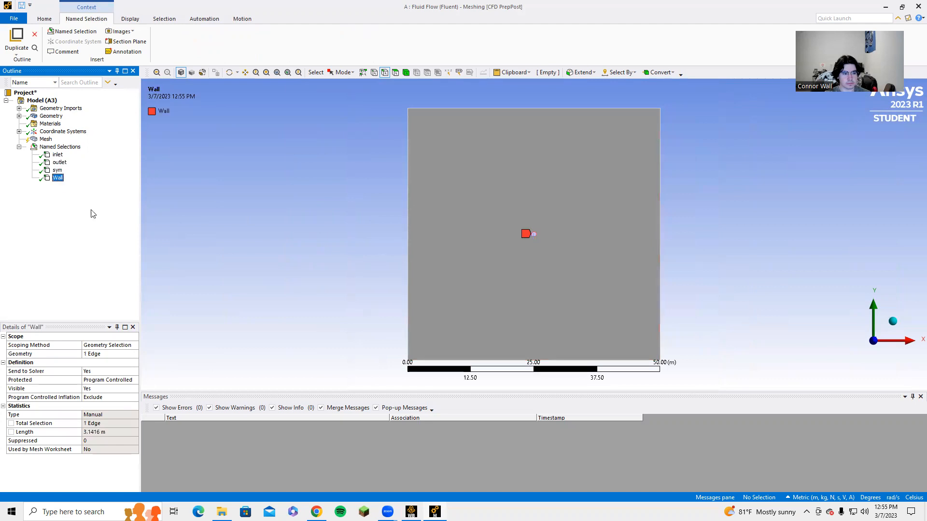
Step: Generate the mesh with default settings
click(46, 139)
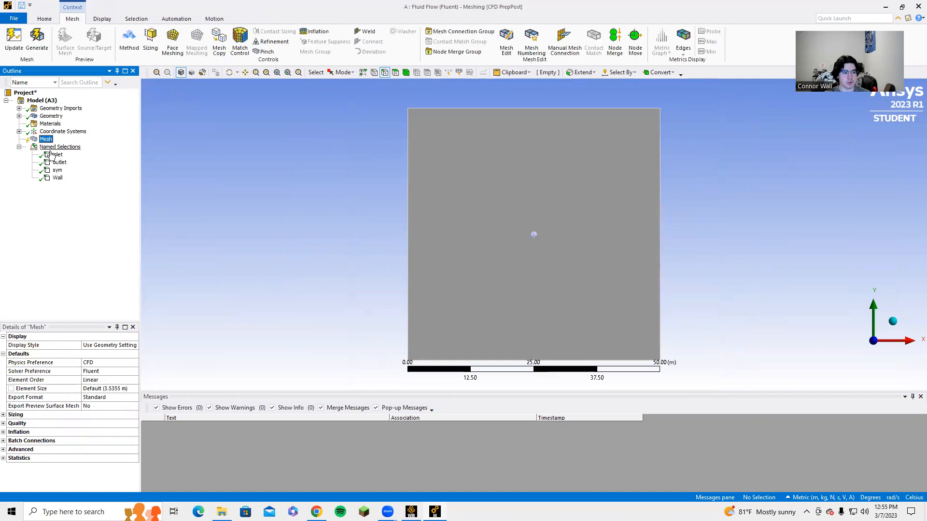
click(37, 41)
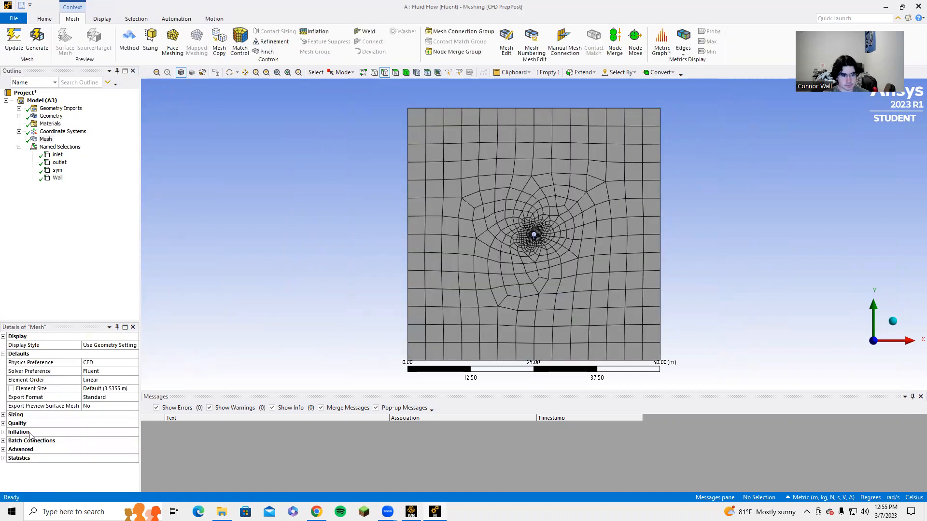
Step: Set Mesh Defeaturing to No in the mesh sizing settings and regenerate the mesh
click(3, 415)
scroll(114, 445, down, 1)
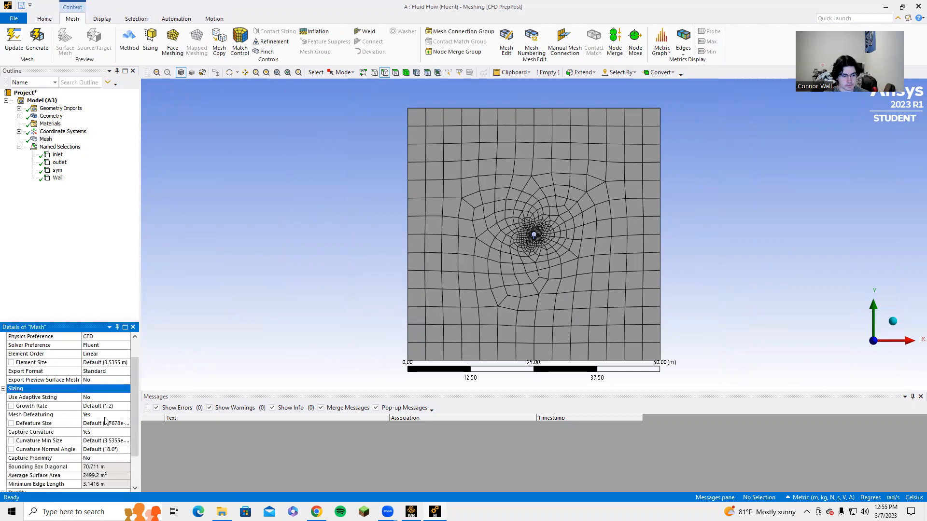
click(121, 414)
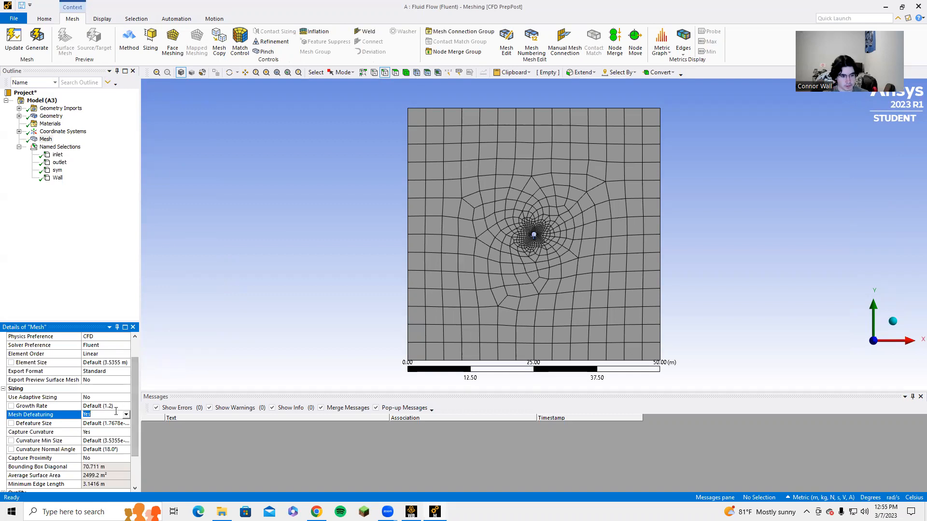
click(125, 415)
click(123, 423)
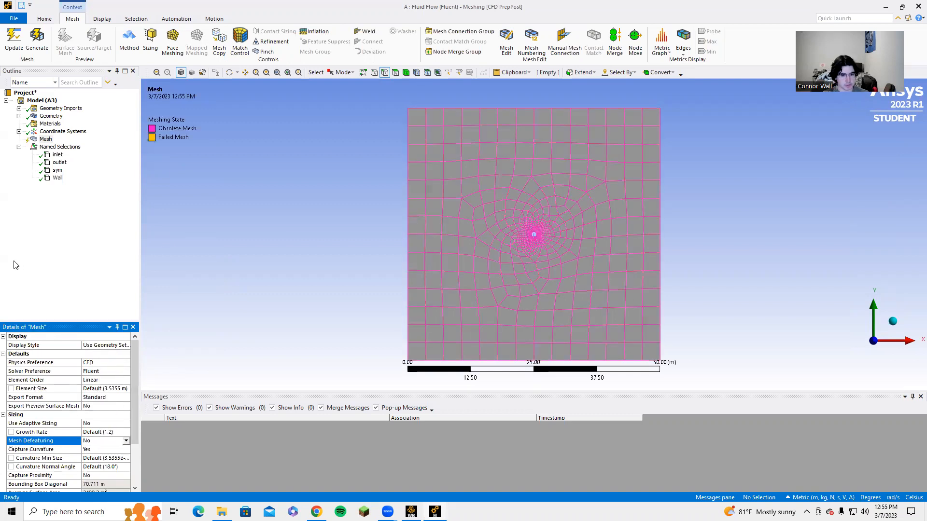
click(37, 39)
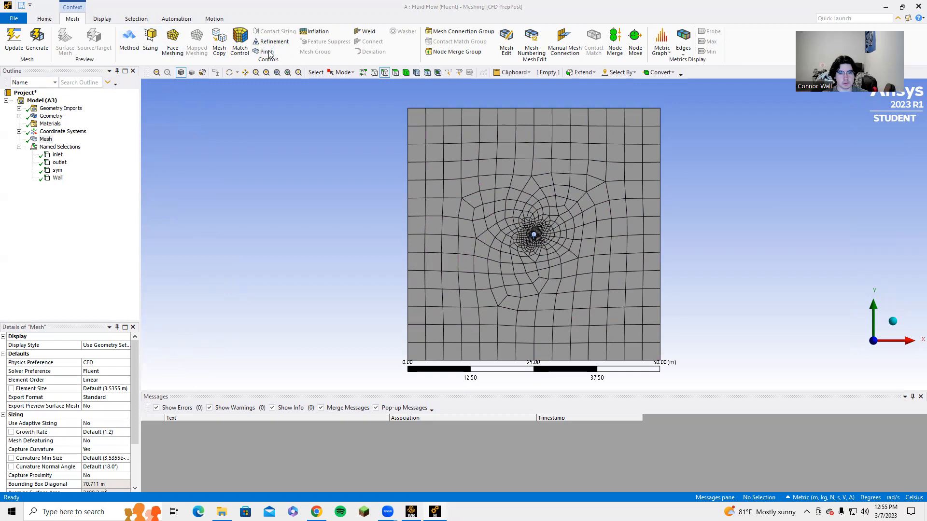
Step: Insert an Inflation control and scope its geometry to the fluid face
click(236, 199)
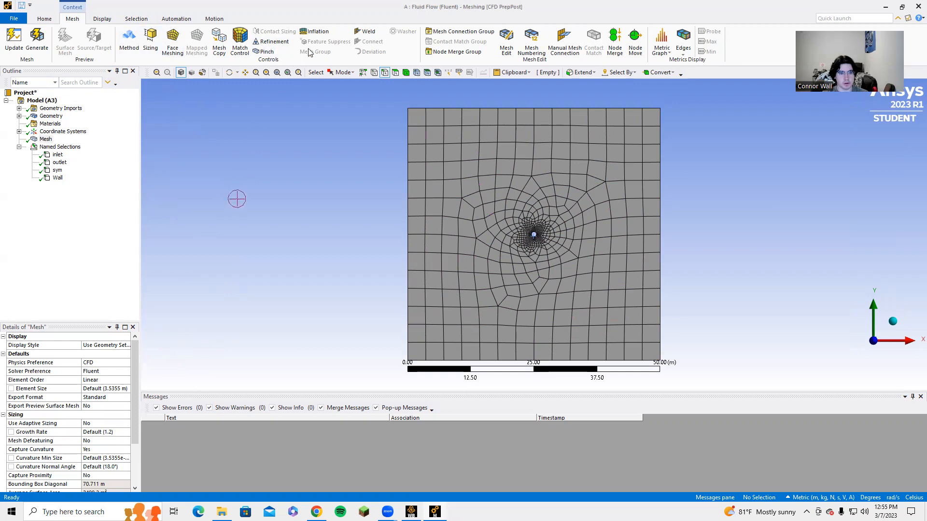
click(316, 31)
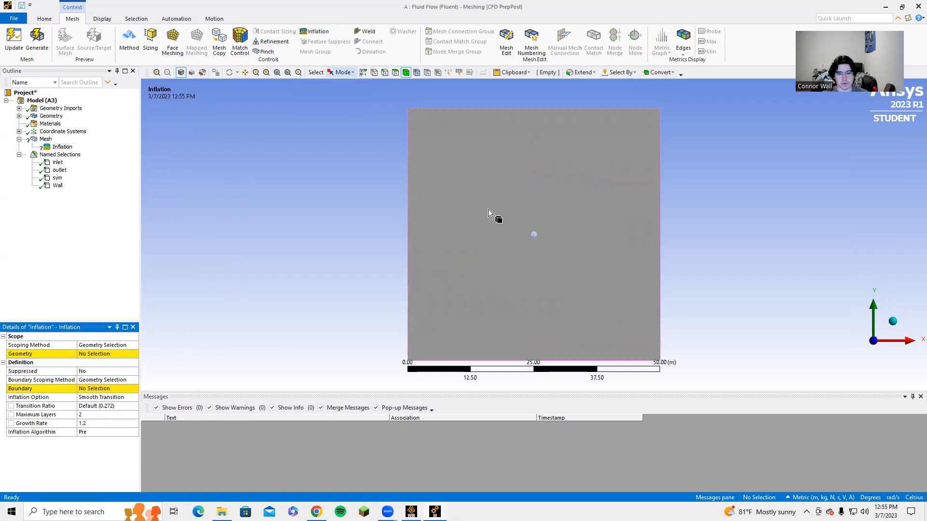
click(430, 259)
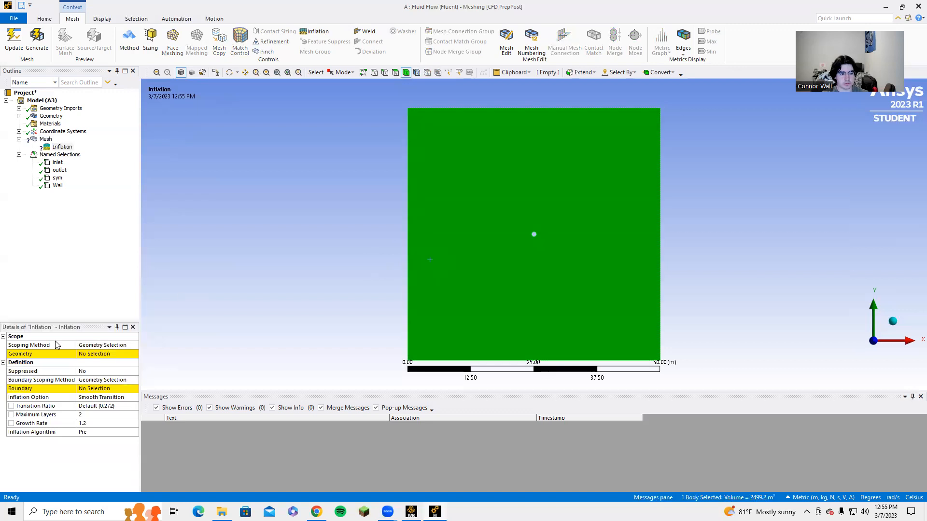
click(89, 355)
click(91, 354)
scroll(535, 241, down, 2)
scroll(536, 237, up, 5)
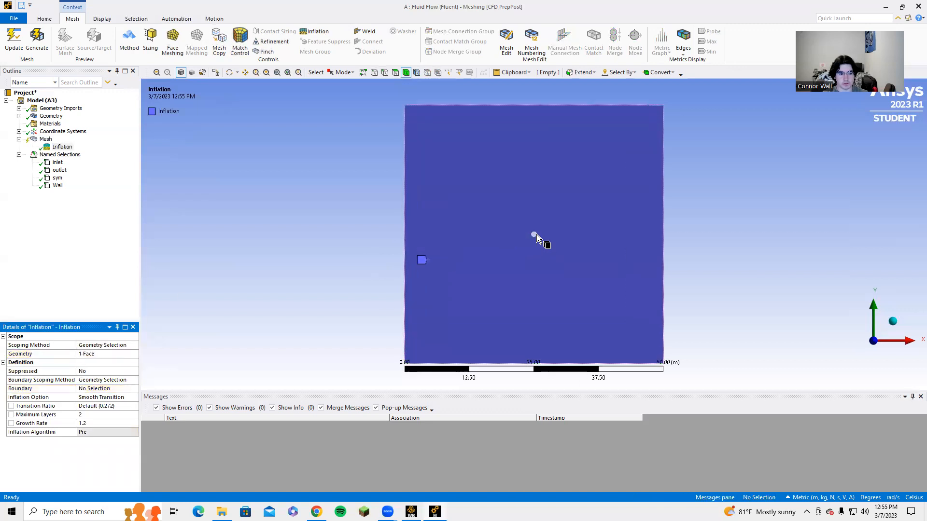
Step: Set the inflation boundary to the circle's edge using geometry selection
scroll(536, 235, up, 5)
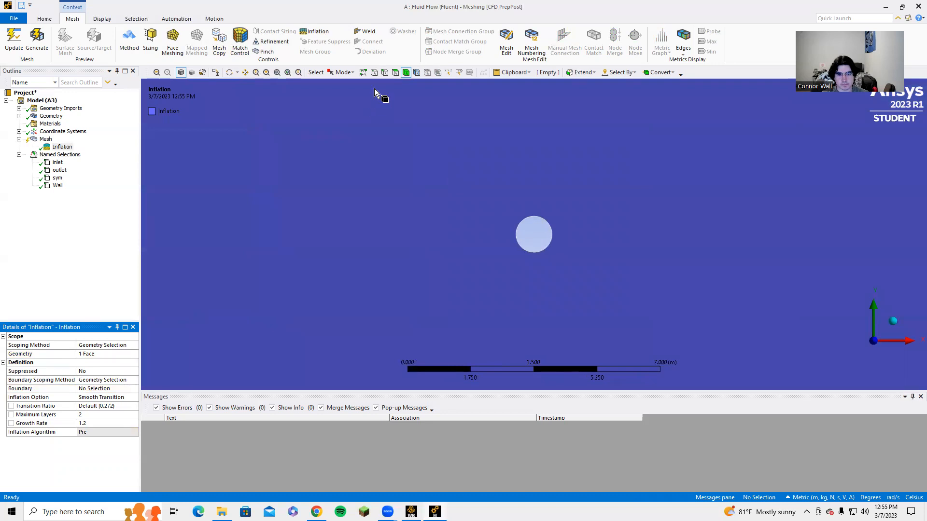
click(384, 73)
click(534, 252)
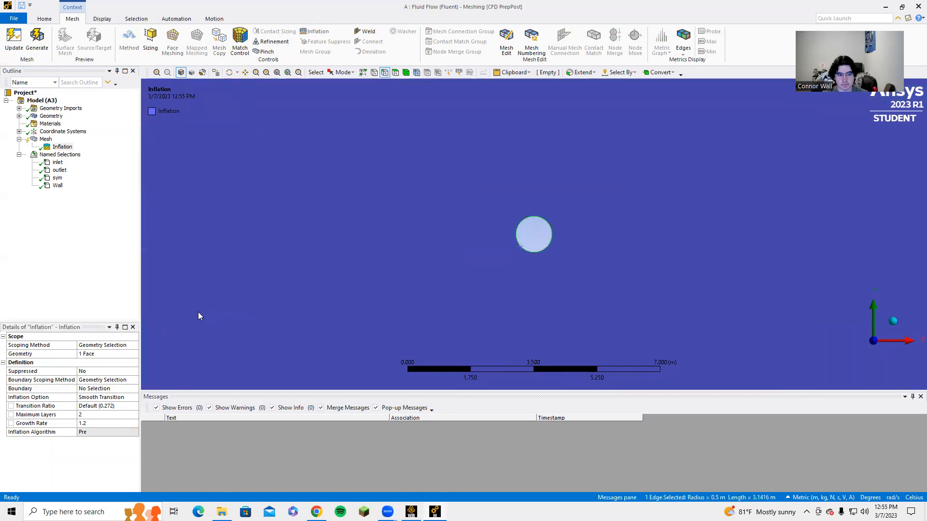
click(94, 381)
click(132, 381)
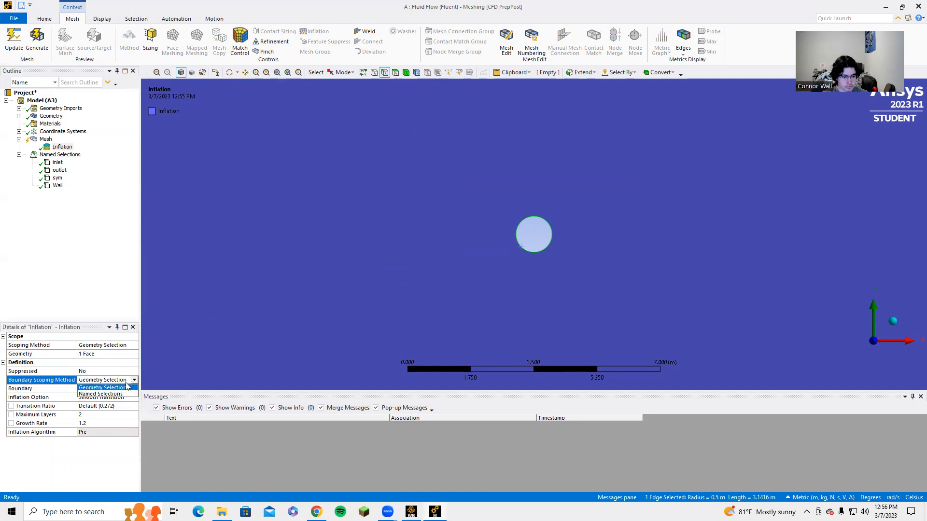
click(119, 387)
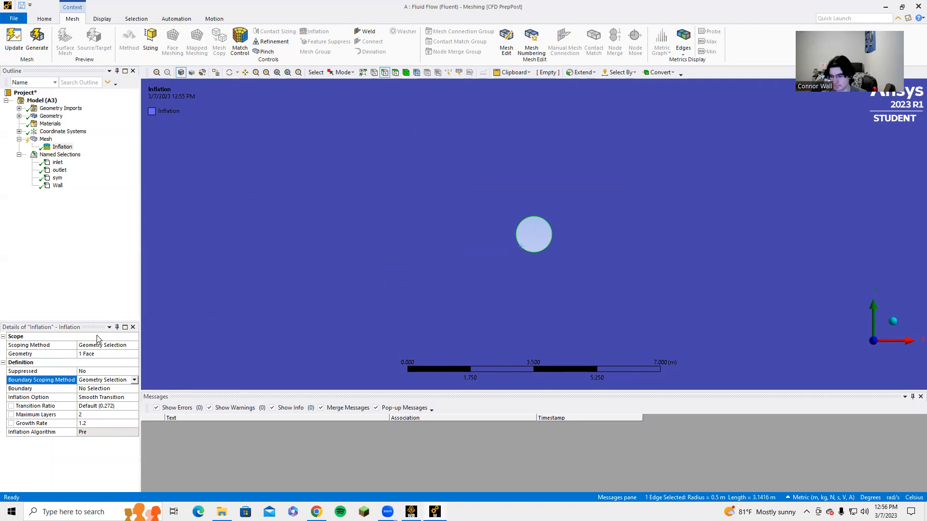
scroll(270, 344, down, 5)
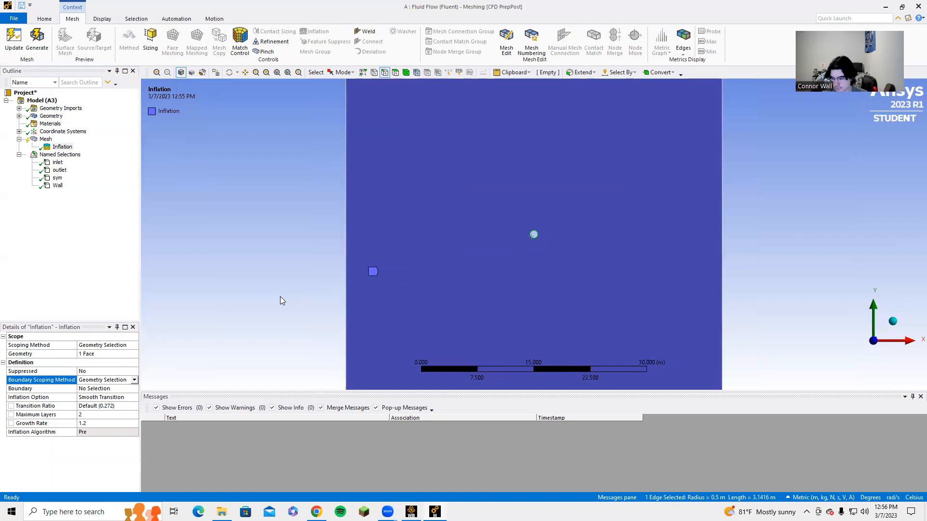
click(24, 389)
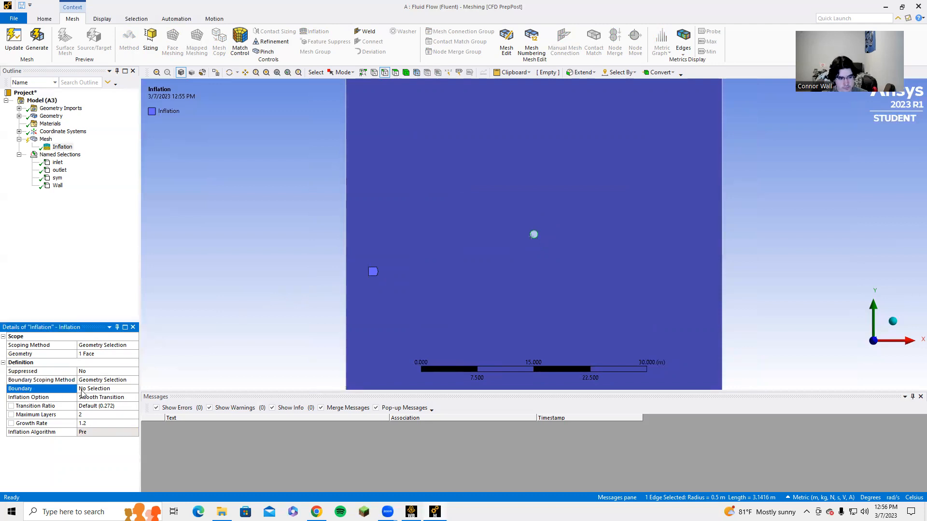
click(92, 389)
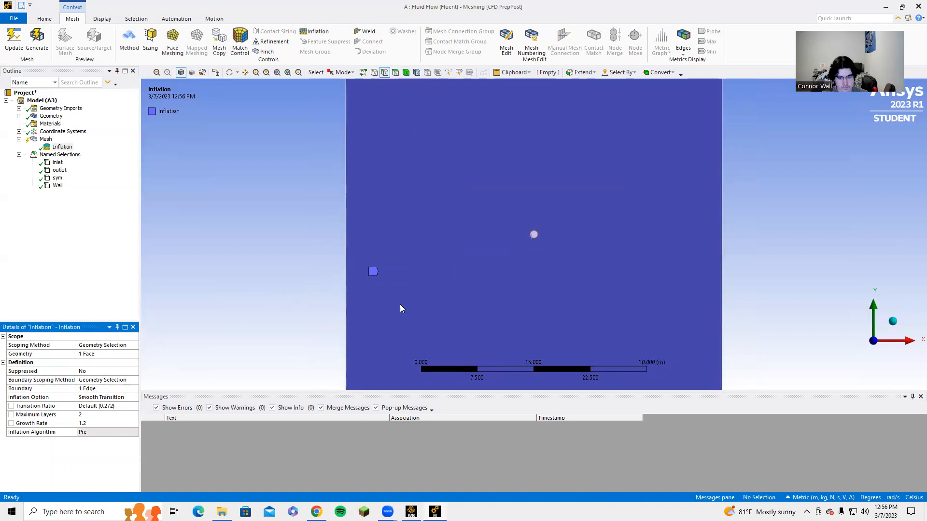
Step: Set the inflation's maximum layers to 5 and regenerate the mesh
scroll(318, 323, down, 1)
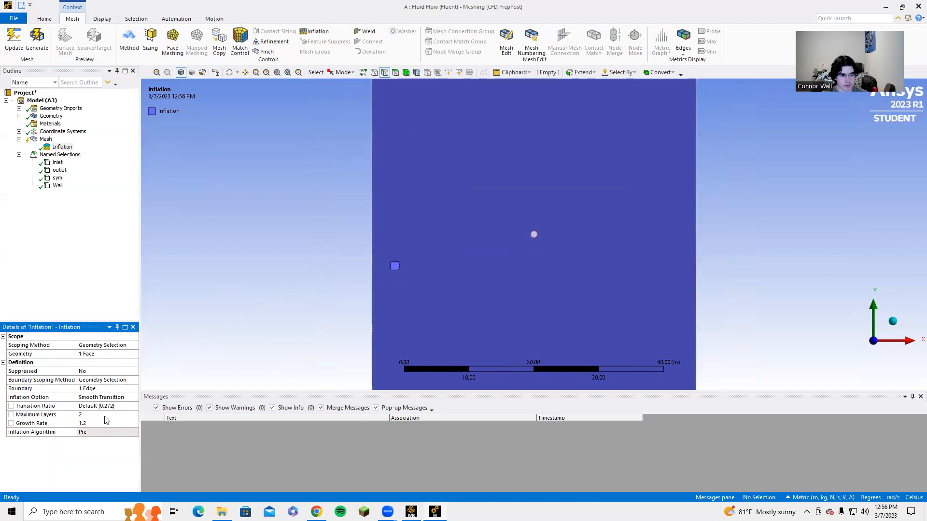
click(109, 415)
click(123, 415)
click(122, 416)
click(122, 415)
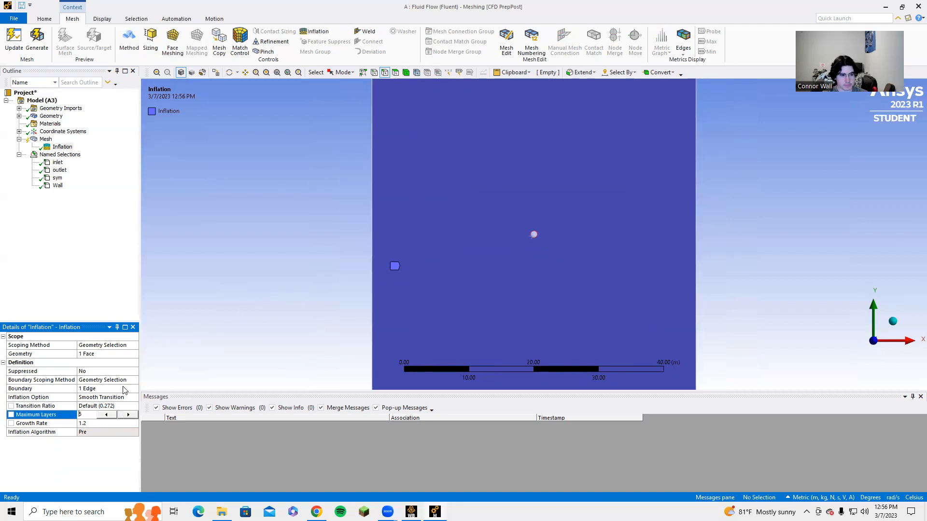
click(37, 49)
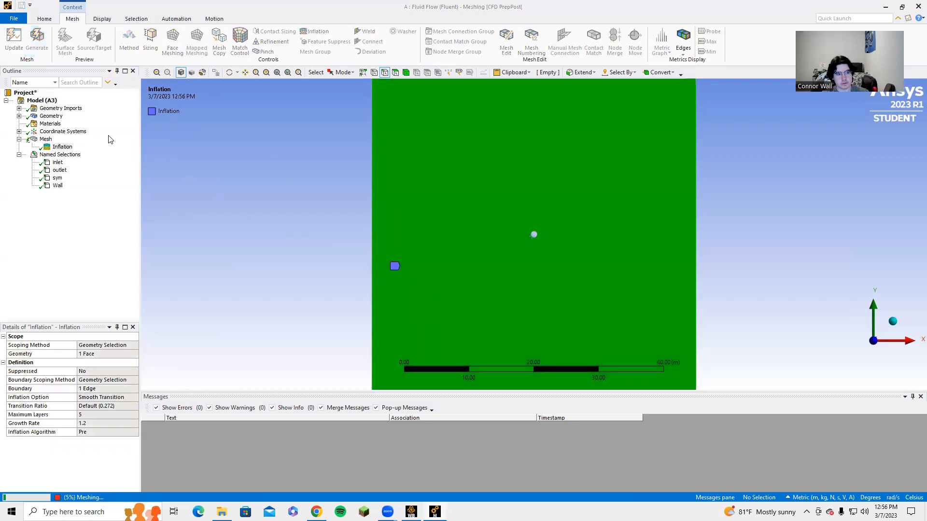
click(47, 140)
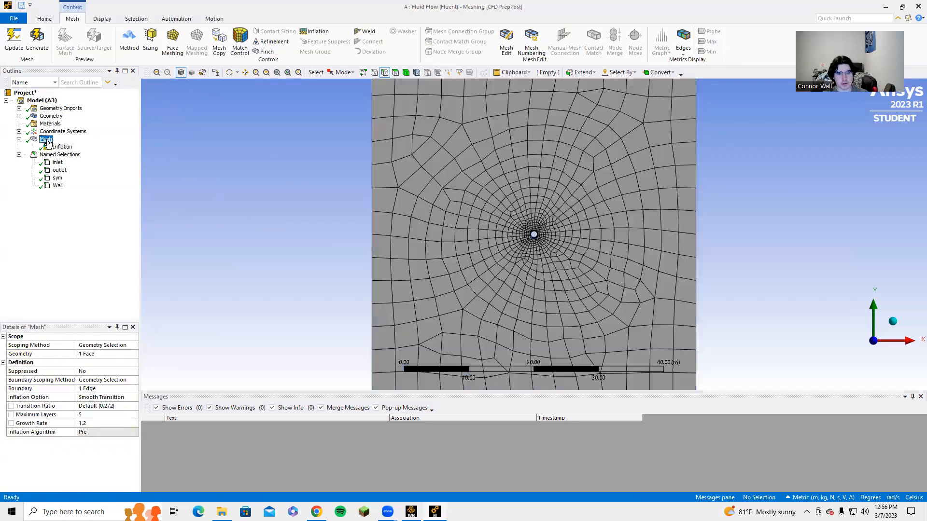
scroll(551, 246, up, 5)
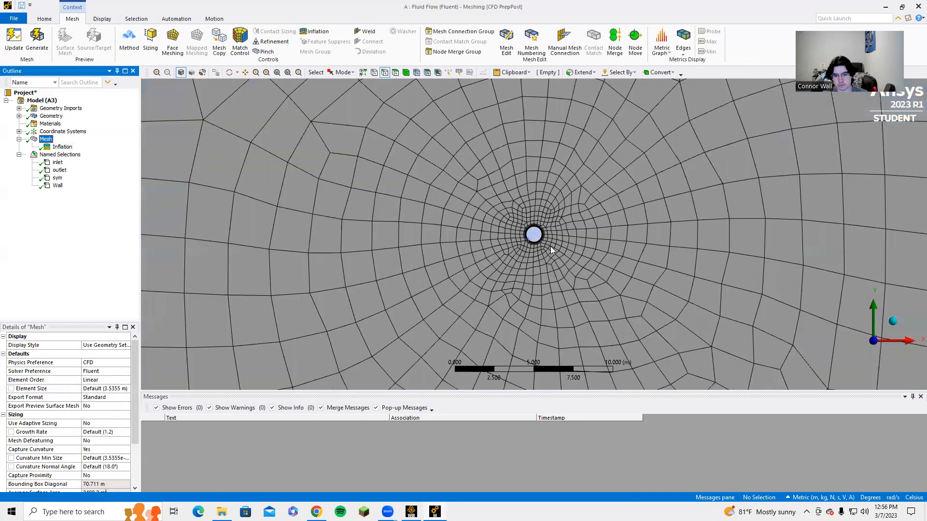
scroll(550, 249, down, 4)
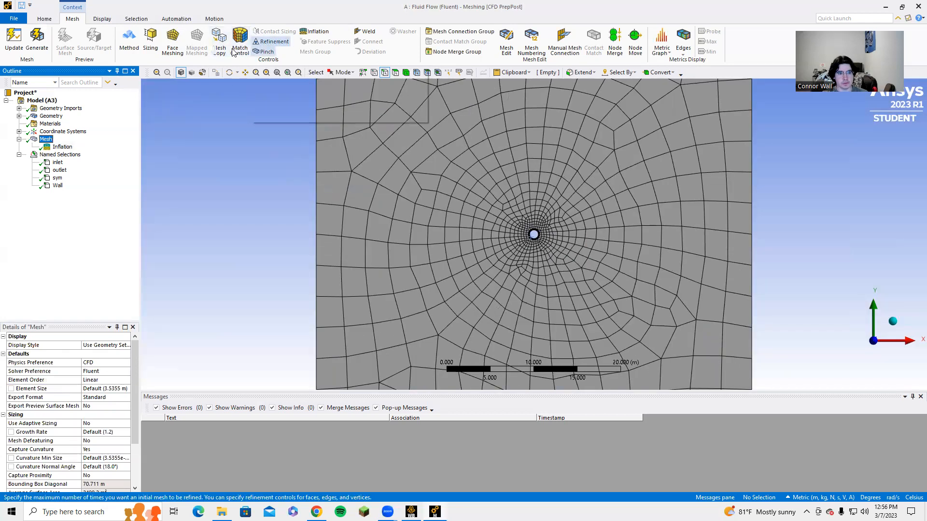
Step: Add a 1.e-003 m edge sizing on the circle's edge and generate the mesh
click(149, 43)
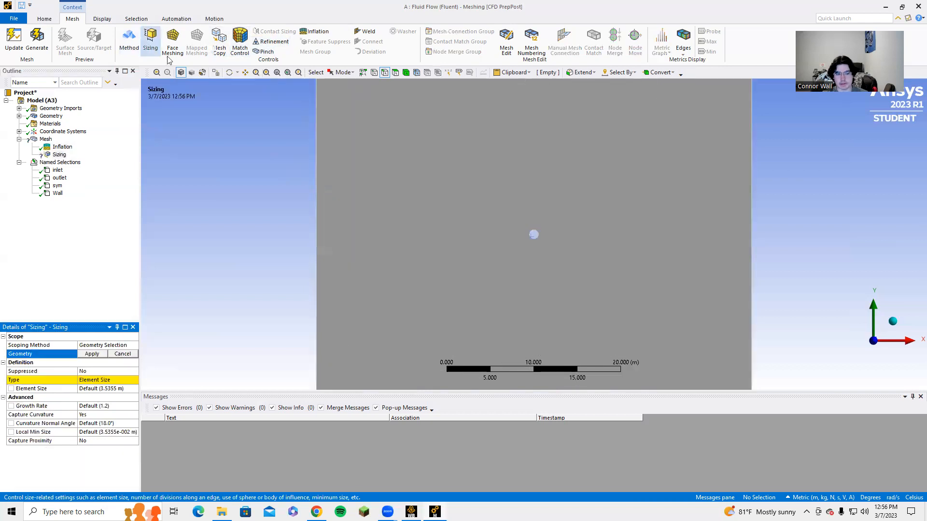
scroll(509, 239, up, 8)
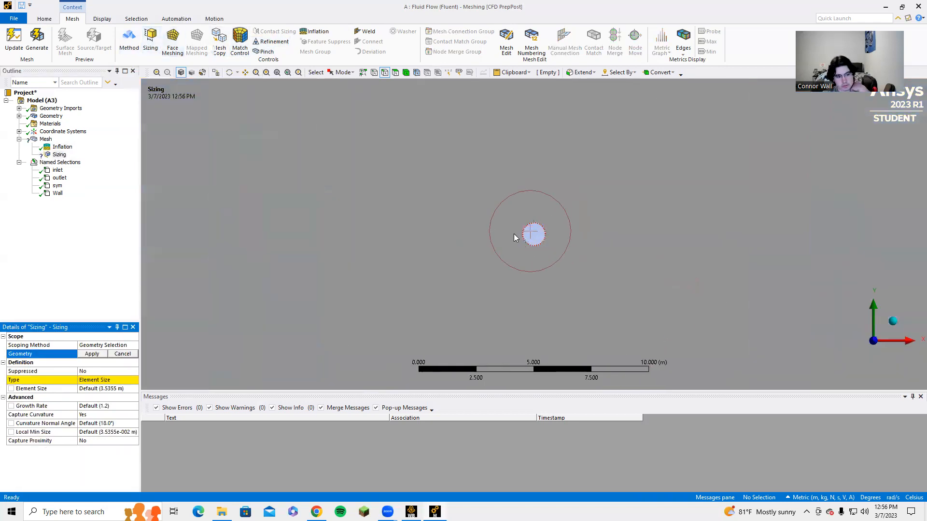
scroll(506, 234, up, 2)
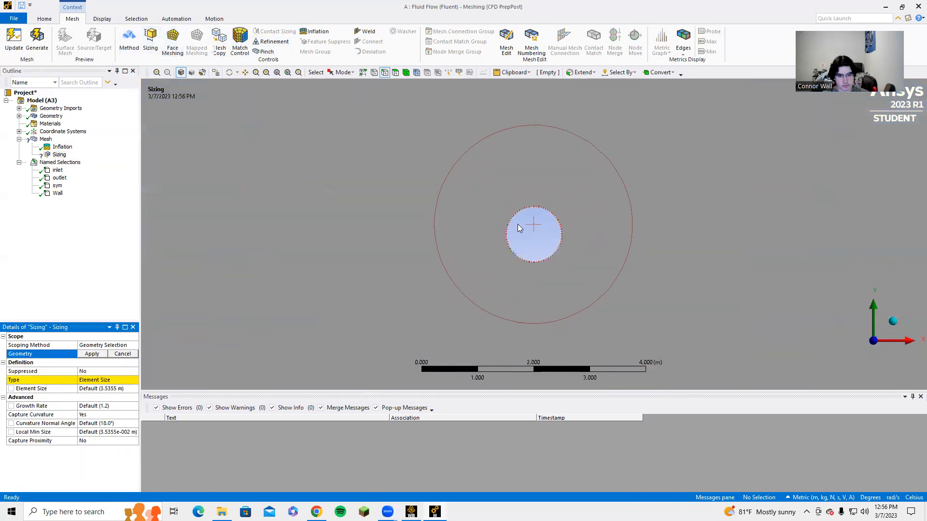
middle_drag(509, 222, 560, 222)
click(560, 222)
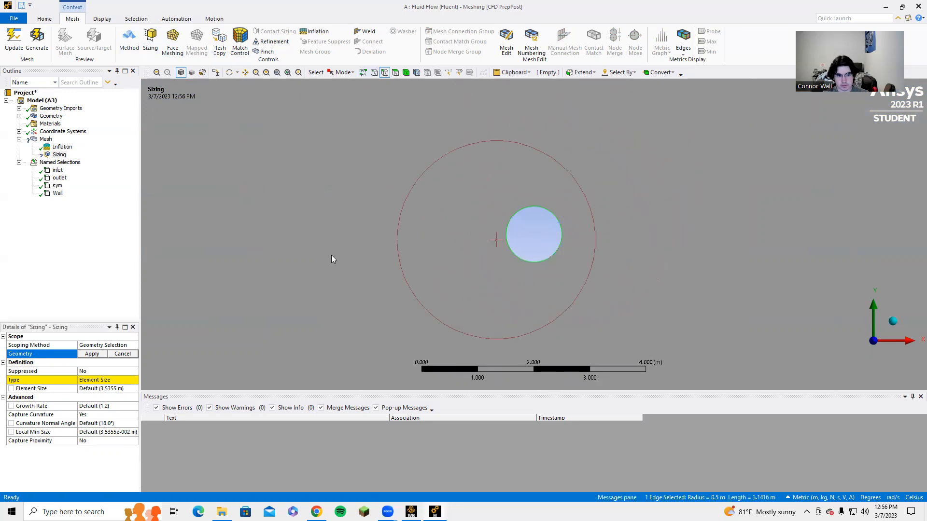
click(92, 355)
scroll(441, 334, down, 5)
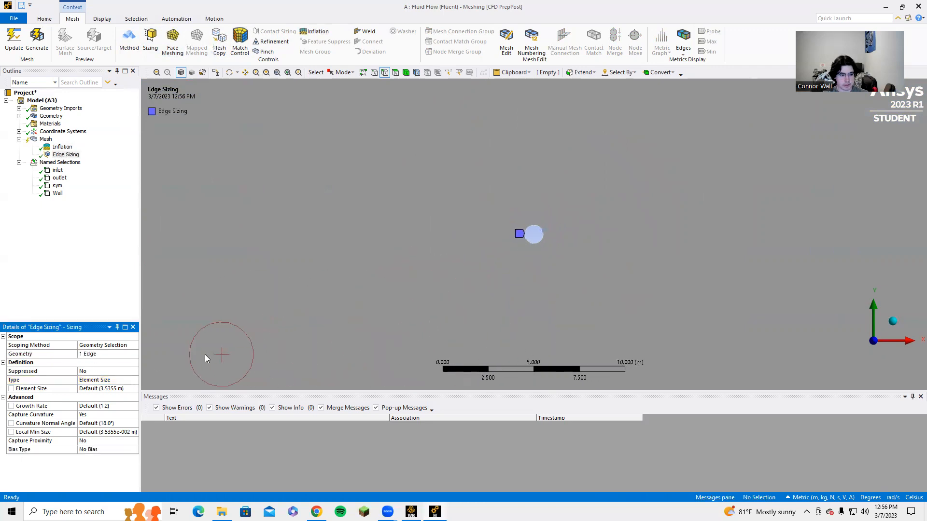
scroll(204, 357, down, 1)
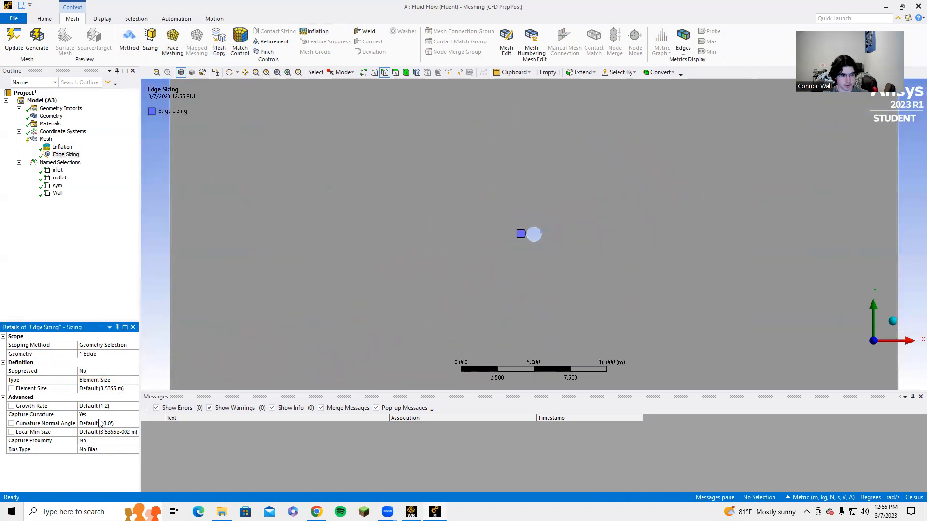
scroll(459, 308, down, 3)
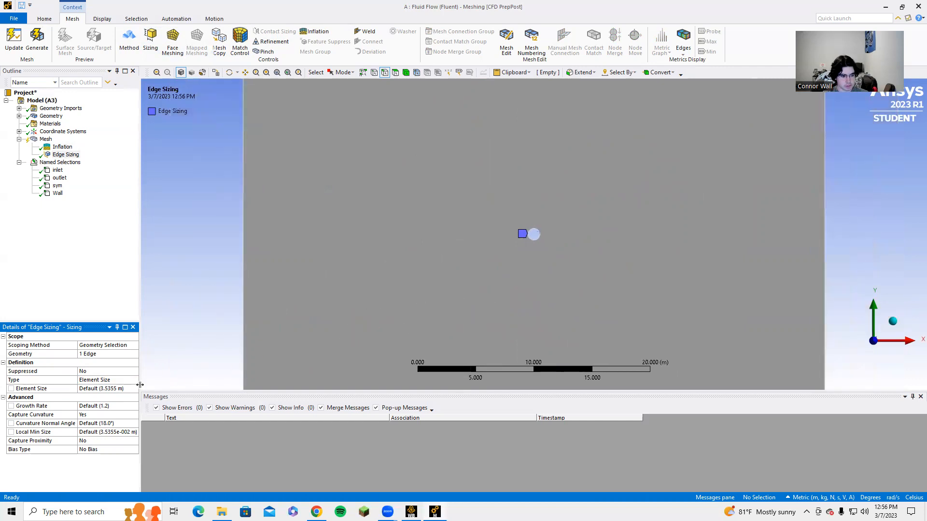
click(110, 389)
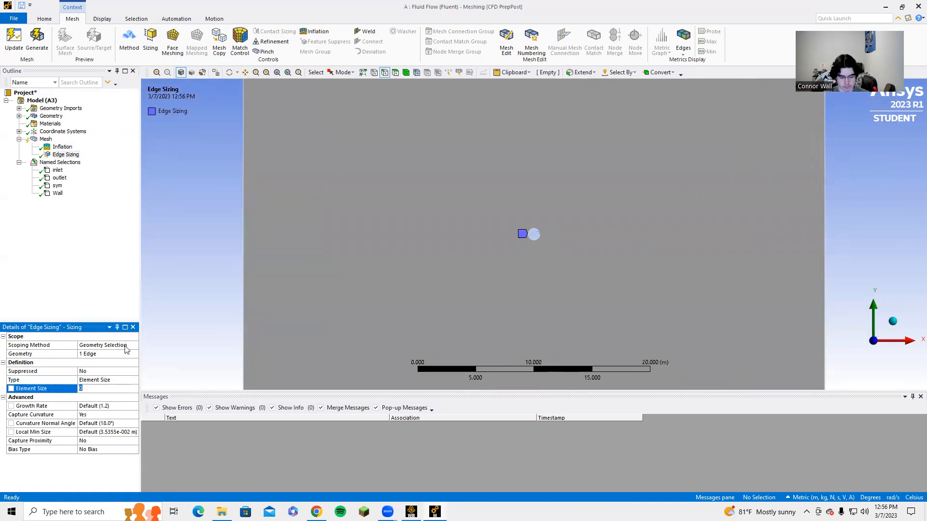
click(37, 41)
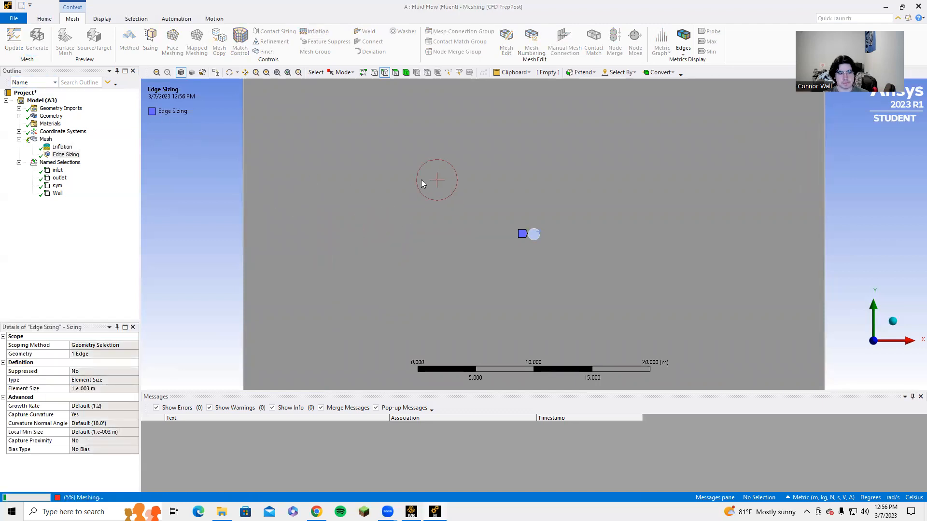
scroll(475, 234, down, 3)
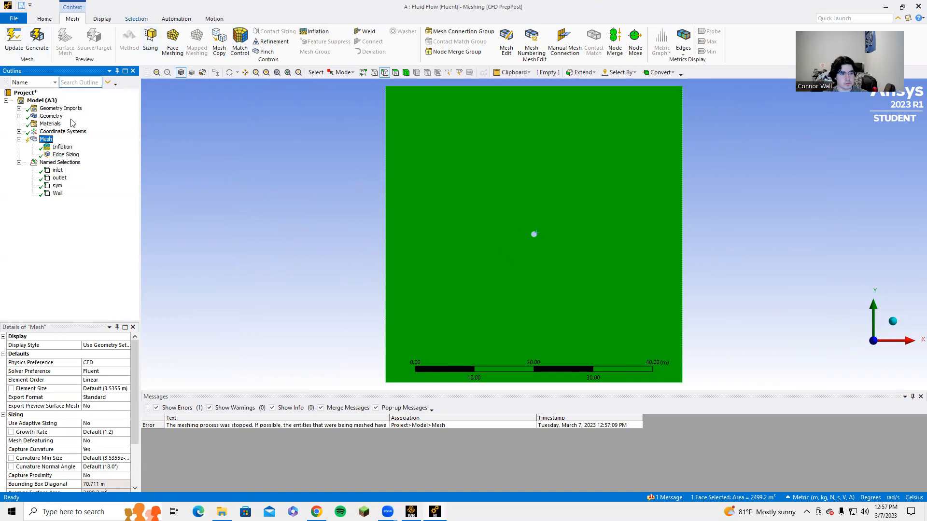
Step: Delete the Edge Sizing control from the mesh tree
click(54, 154)
right_click(55, 155)
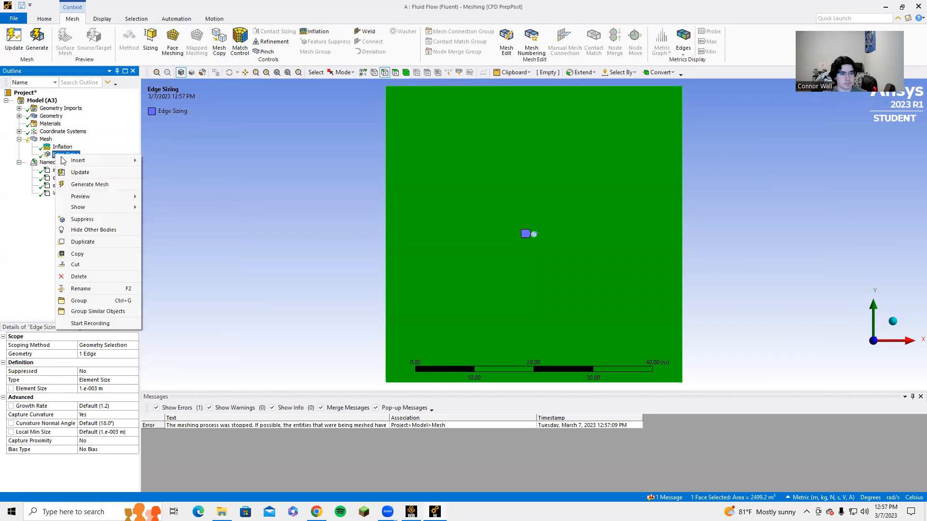
click(91, 277)
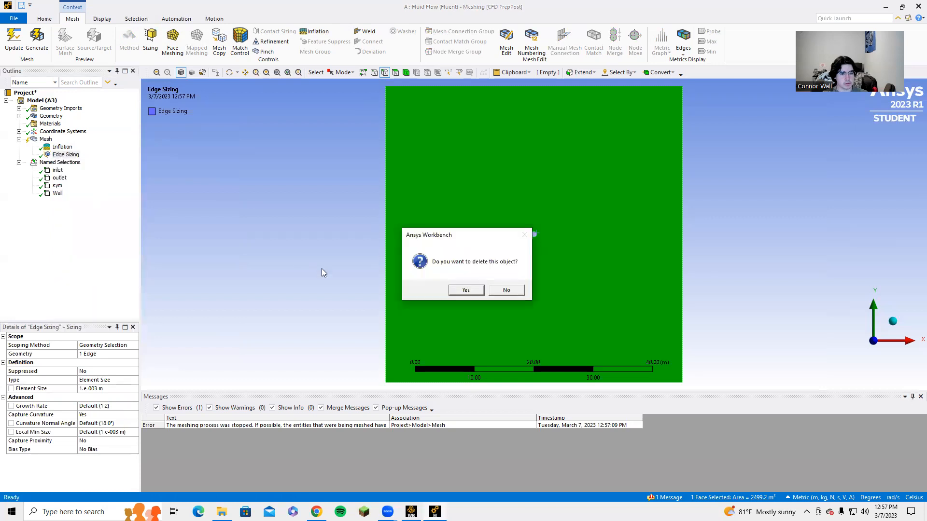
click(464, 290)
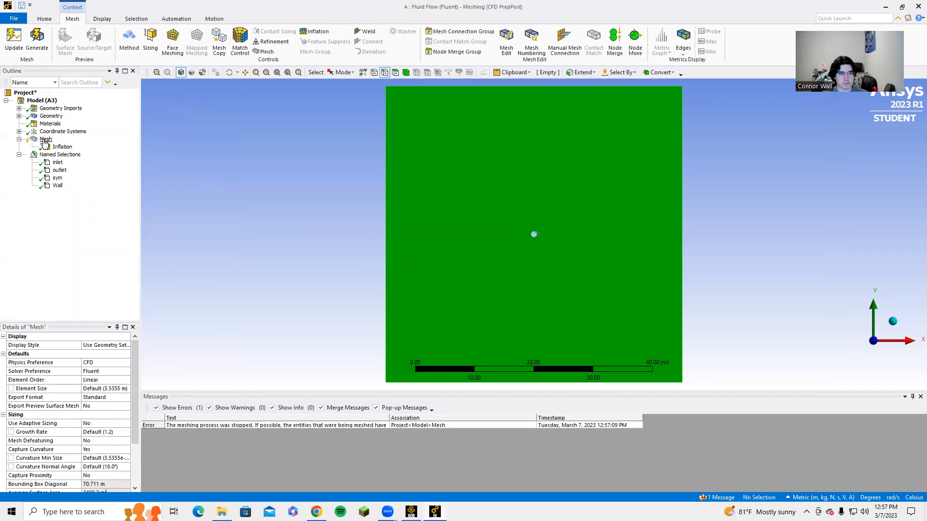
Step: Add a Method control on the fluid body set to Triangles and generate the mesh
click(127, 42)
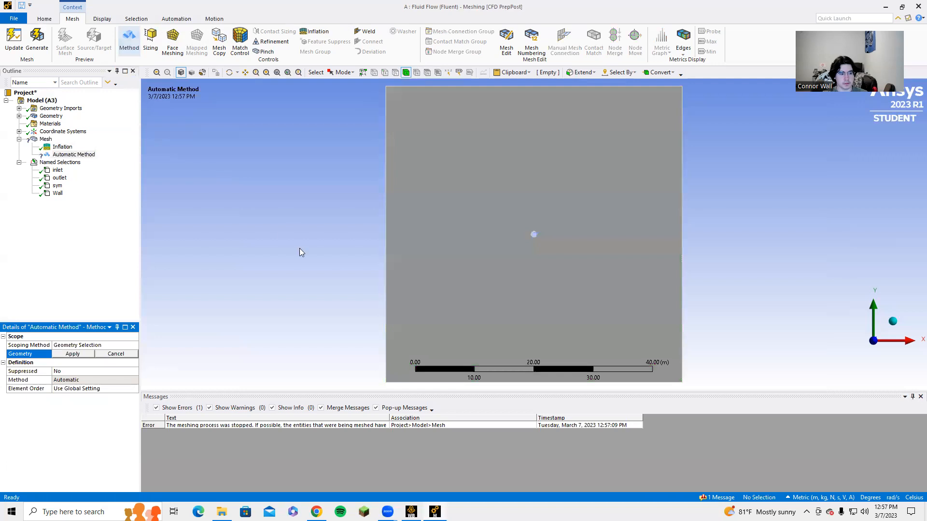
click(485, 296)
click(84, 358)
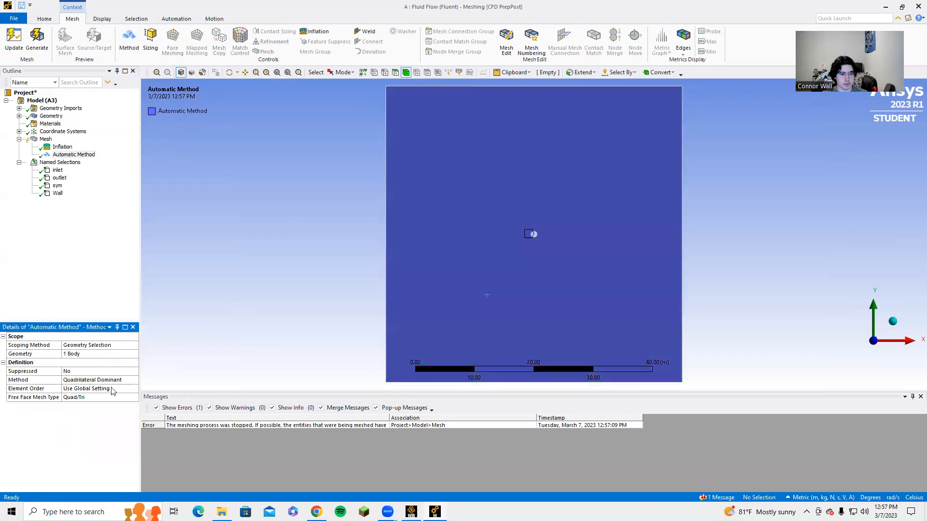
click(135, 381)
click(135, 381)
click(115, 395)
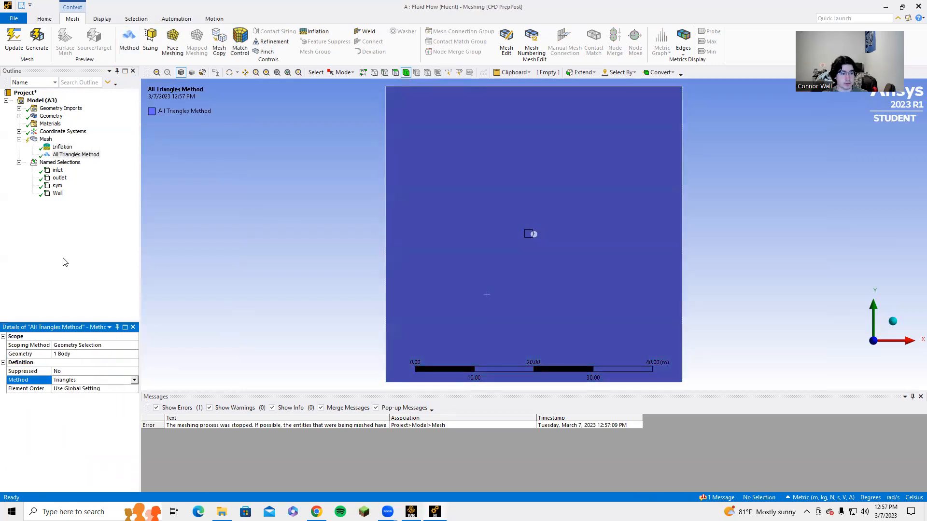
click(35, 42)
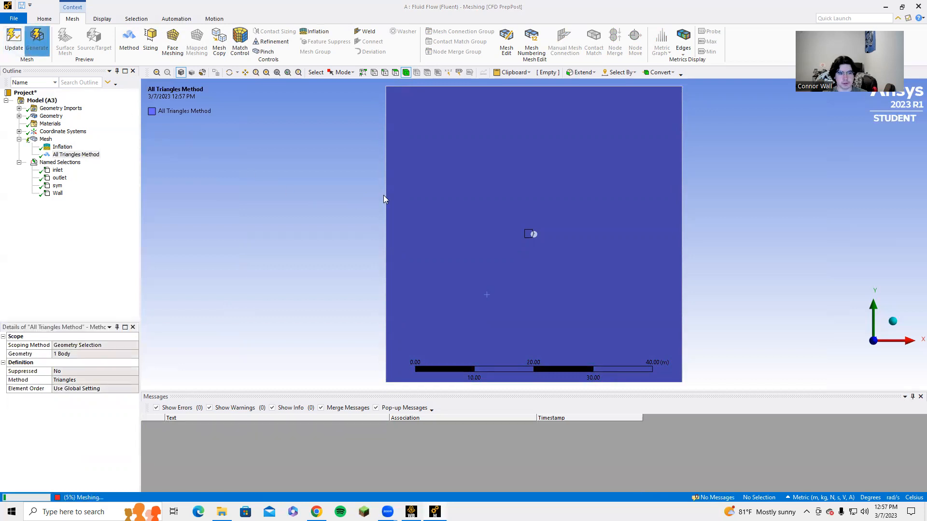
click(46, 139)
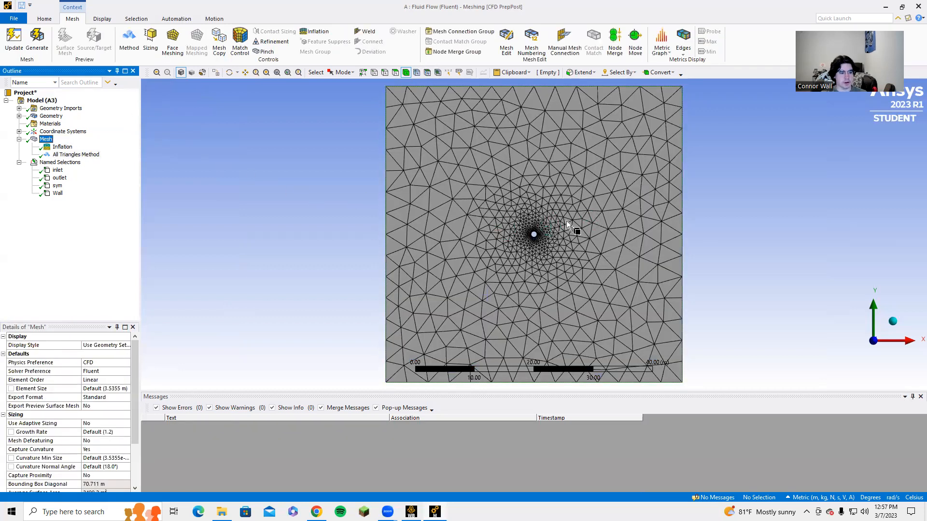
Step: Add a Sizing control and scope it to the circle's edge
click(150, 46)
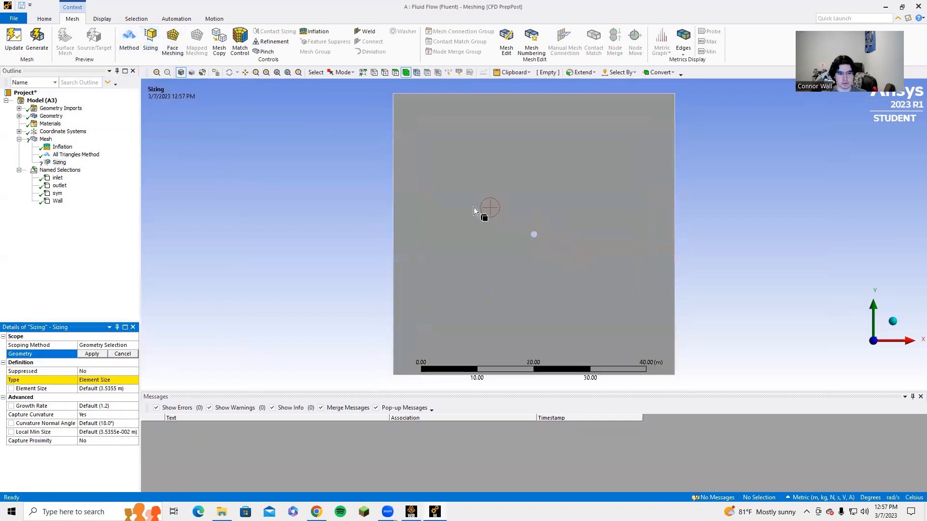
click(473, 208)
click(93, 354)
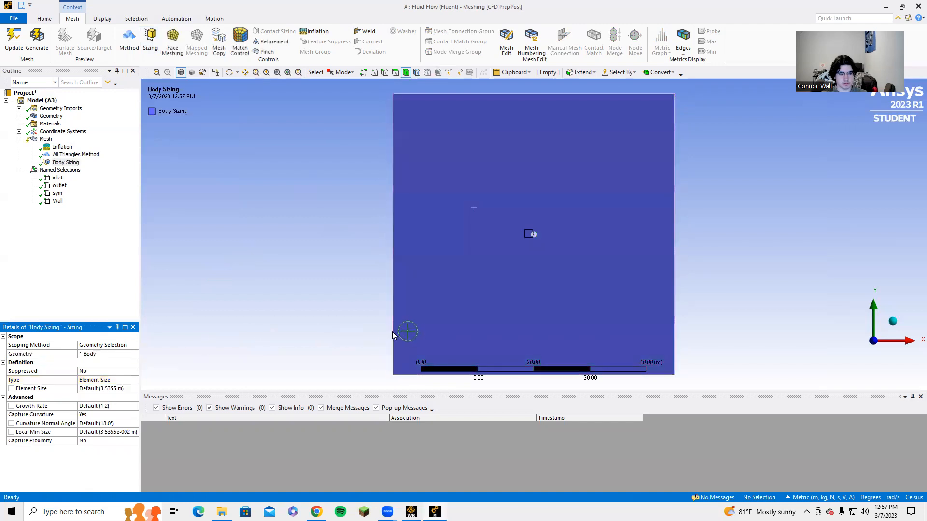
scroll(497, 270, up, 8)
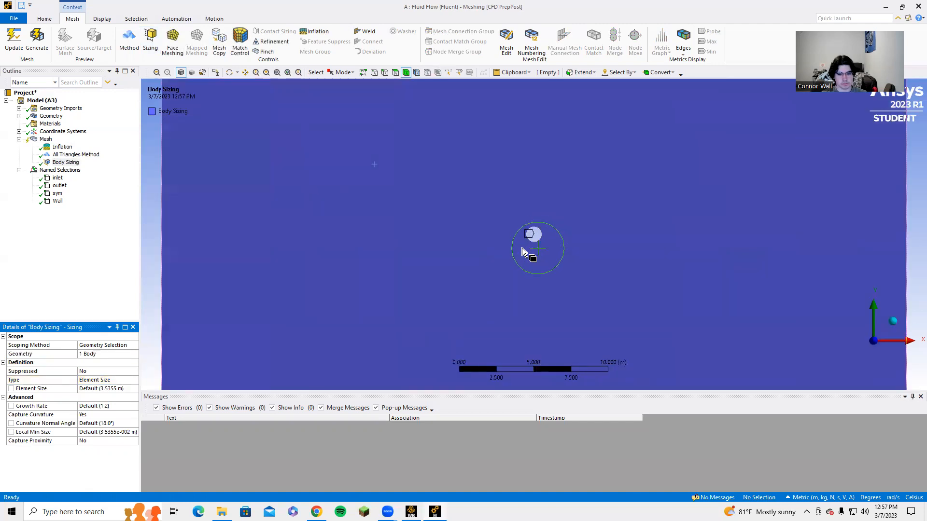
scroll(510, 241, up, 2)
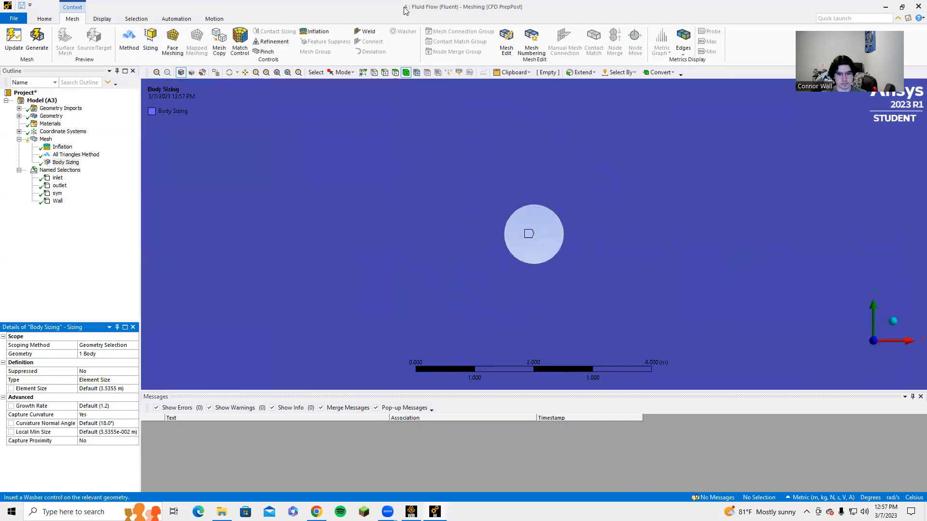
click(385, 73)
click(544, 261)
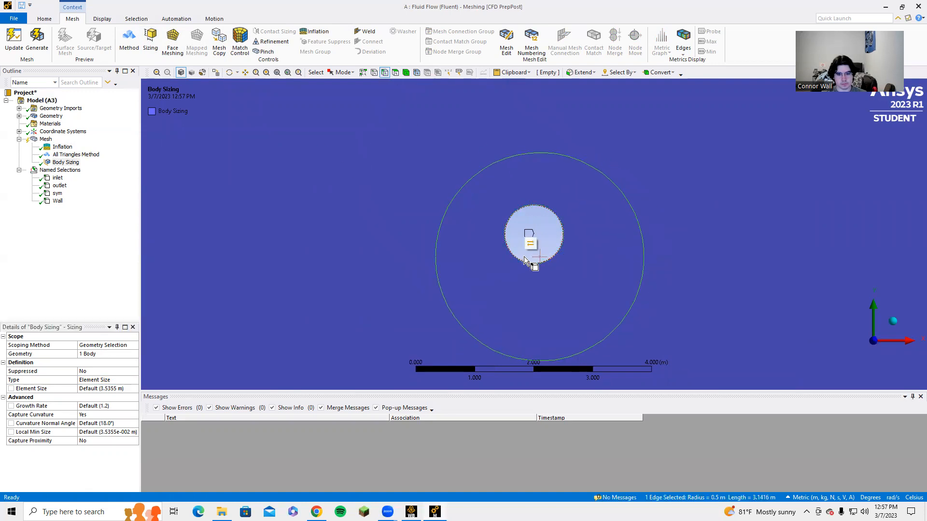
click(87, 355)
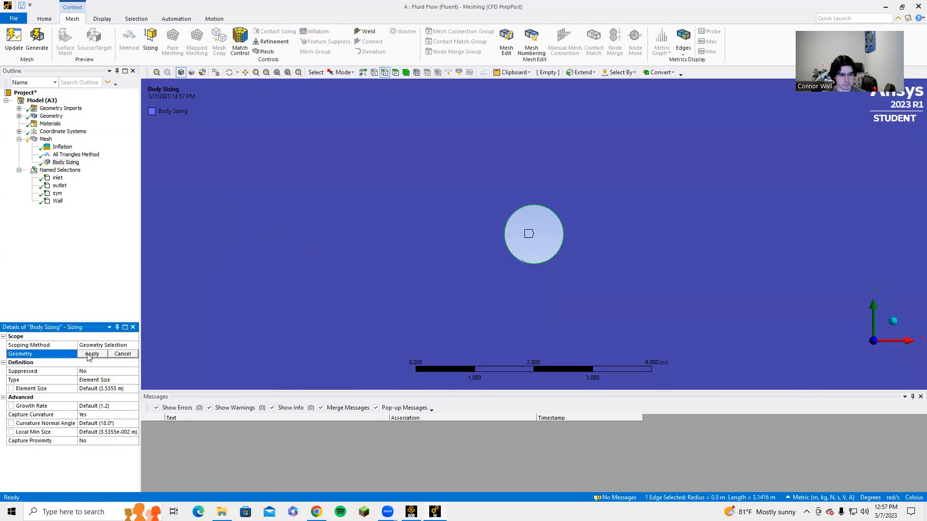
click(91, 355)
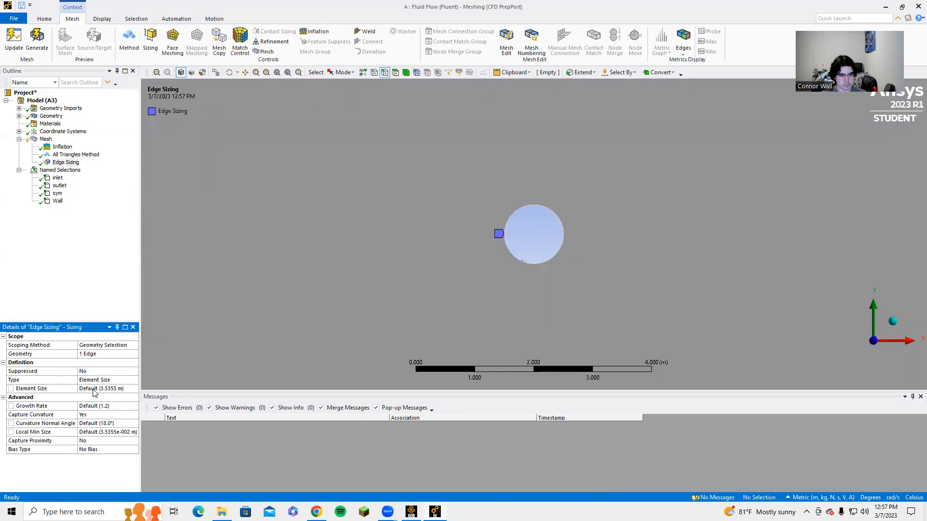
Step: Set the circle's edge element size to 1e-3 m, generate the mesh and display it
scroll(418, 266, down, 6)
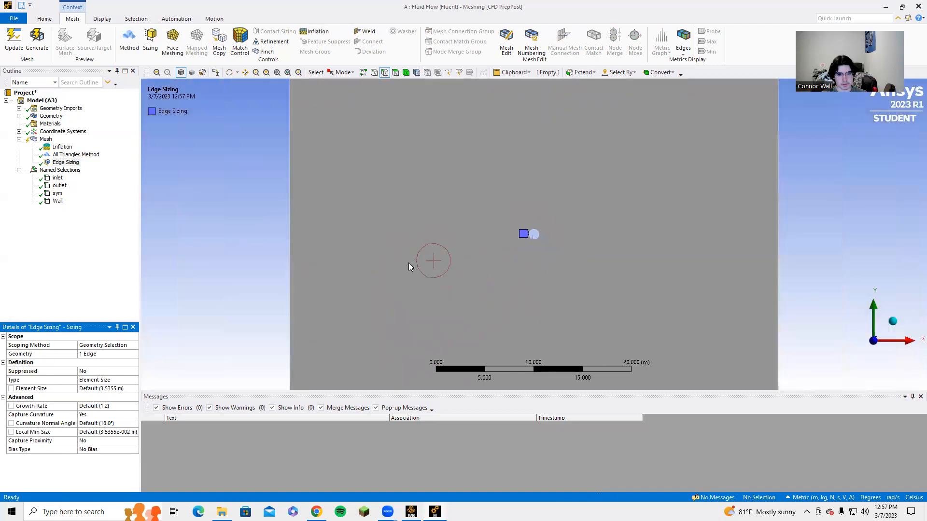
click(101, 389)
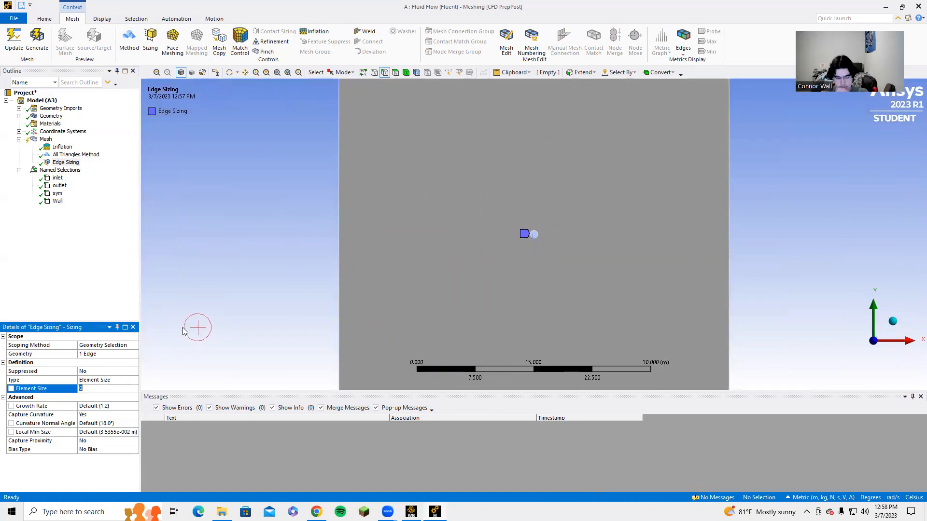
text(1e-3)
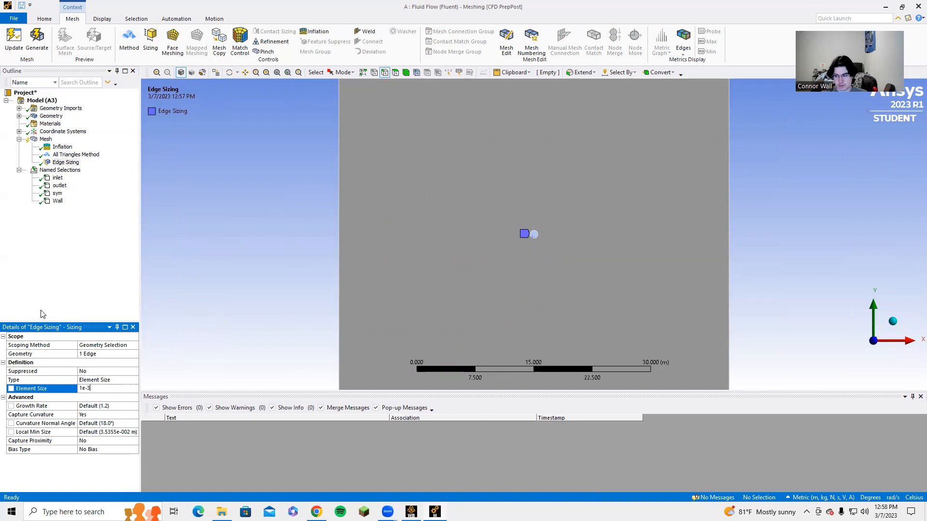
scroll(355, 265, down, 3)
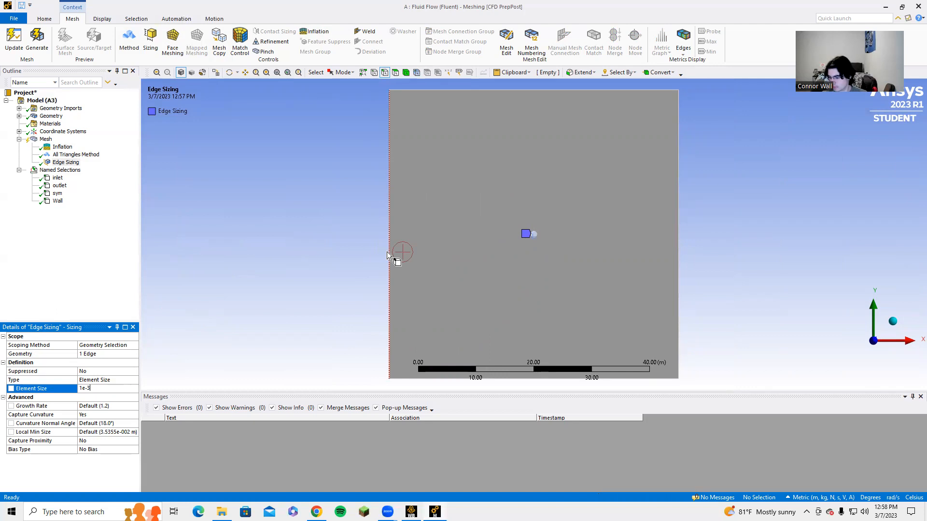
click(38, 43)
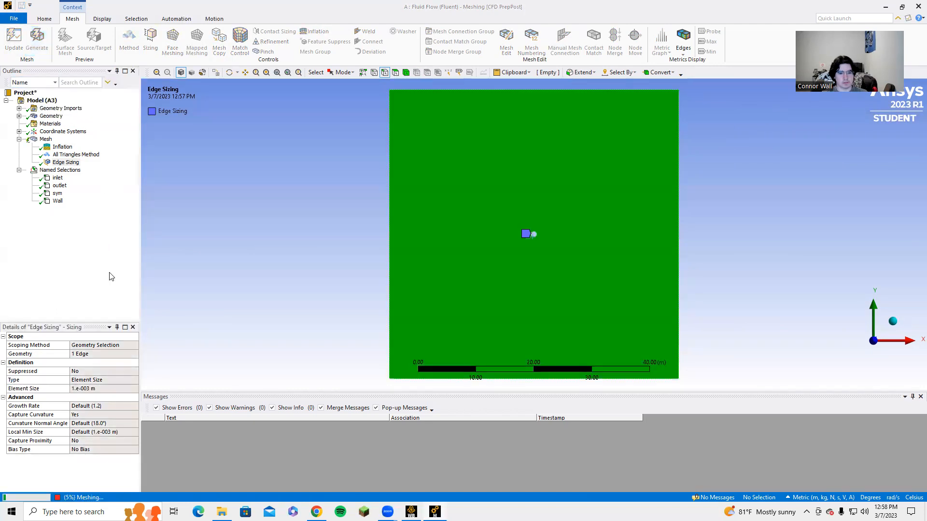
click(244, 262)
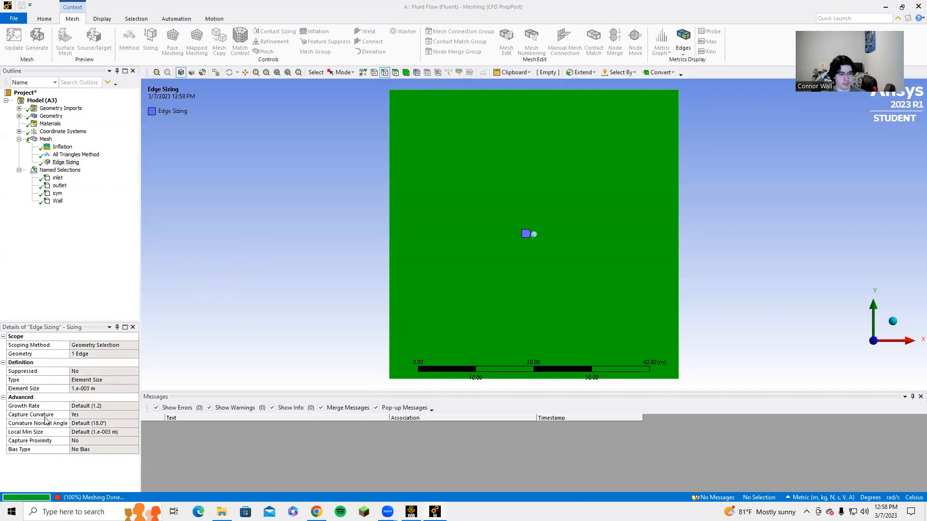
click(540, 280)
click(550, 234)
click(235, 232)
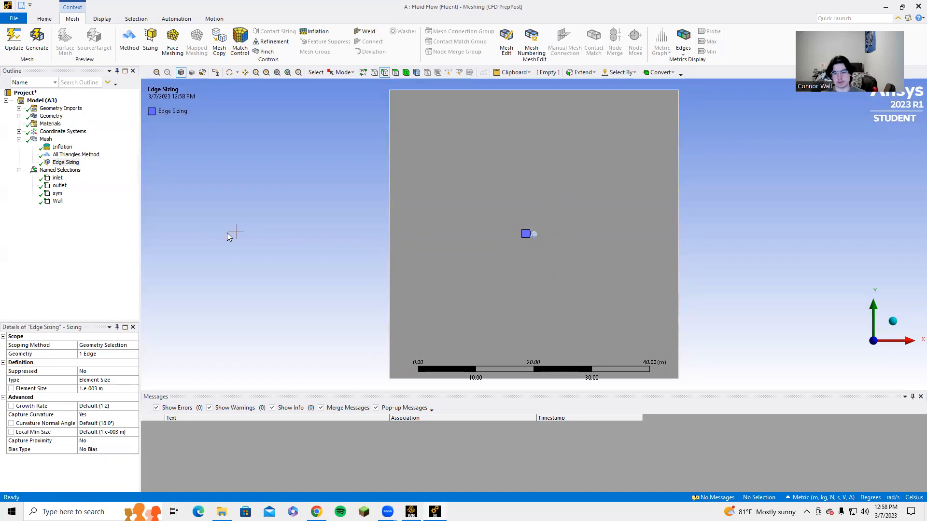
click(510, 216)
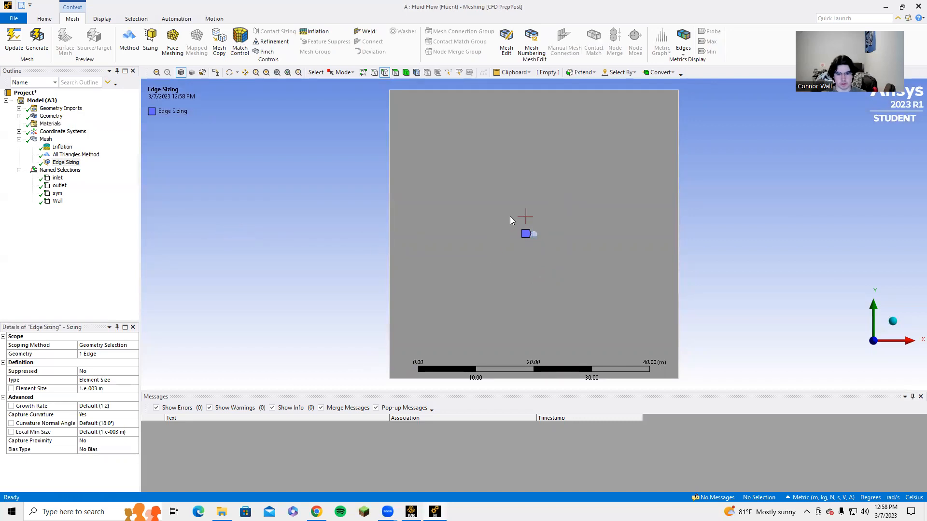
click(47, 139)
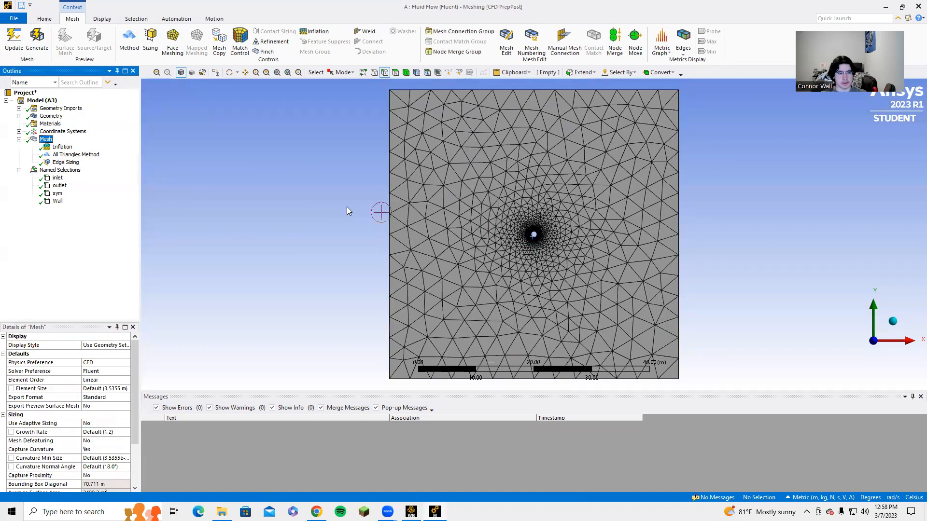
Step: Add a 0.2 m edge sizing on the domain's inlet and outlet edges, regenerate the mesh and display it
click(150, 39)
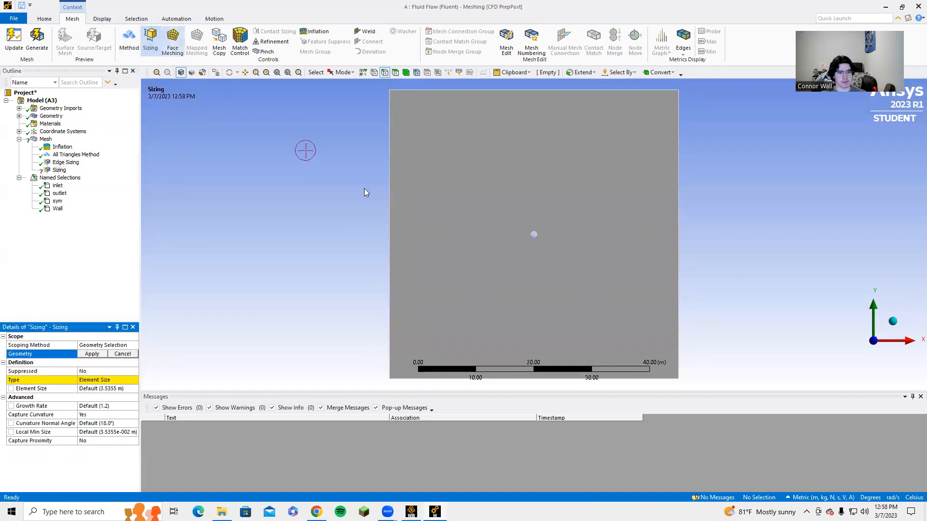
click(389, 207)
ctrl+click(677, 204)
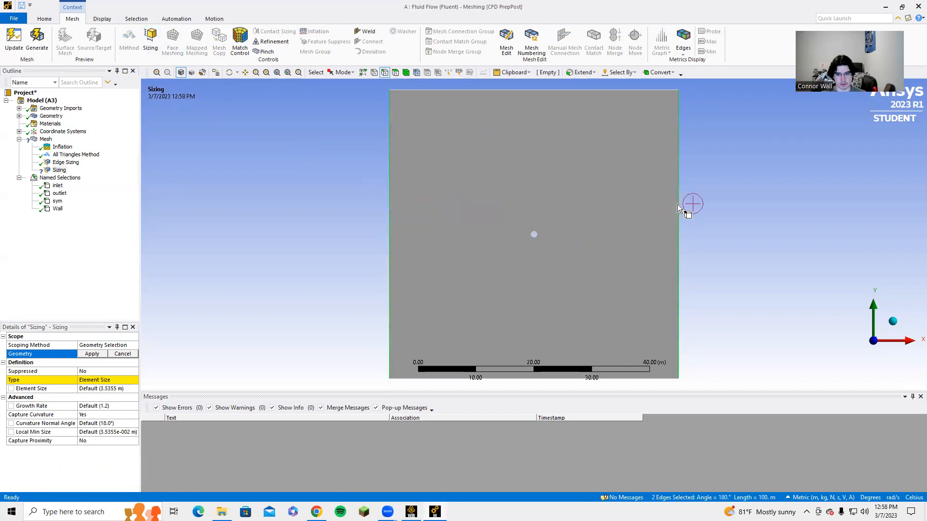
click(102, 355)
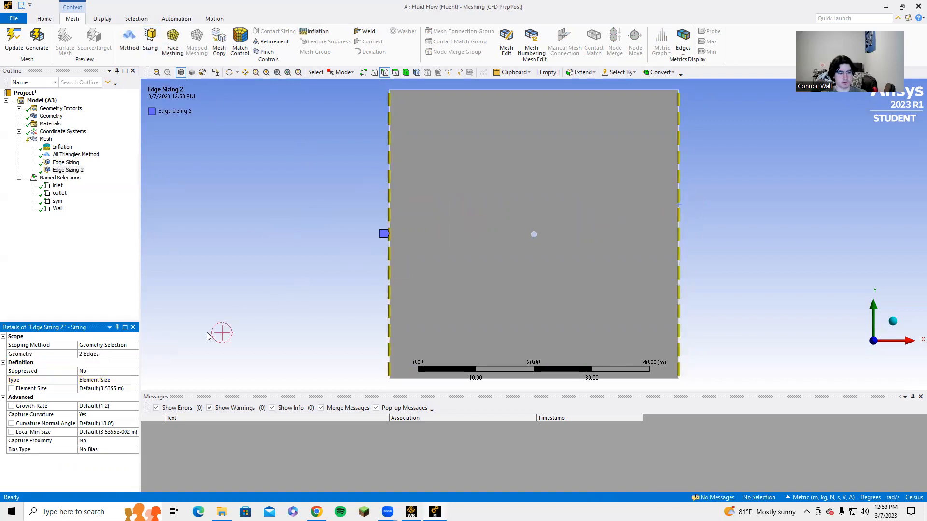
click(95, 389)
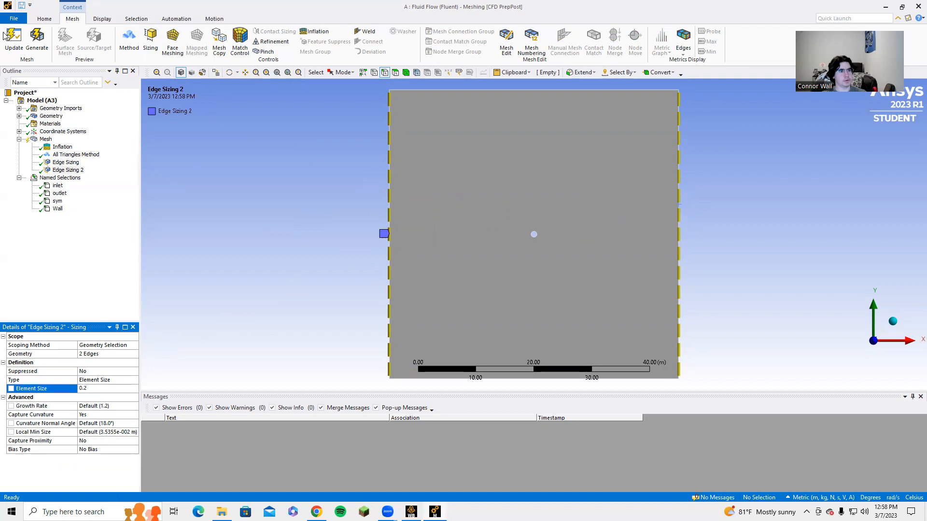
click(37, 39)
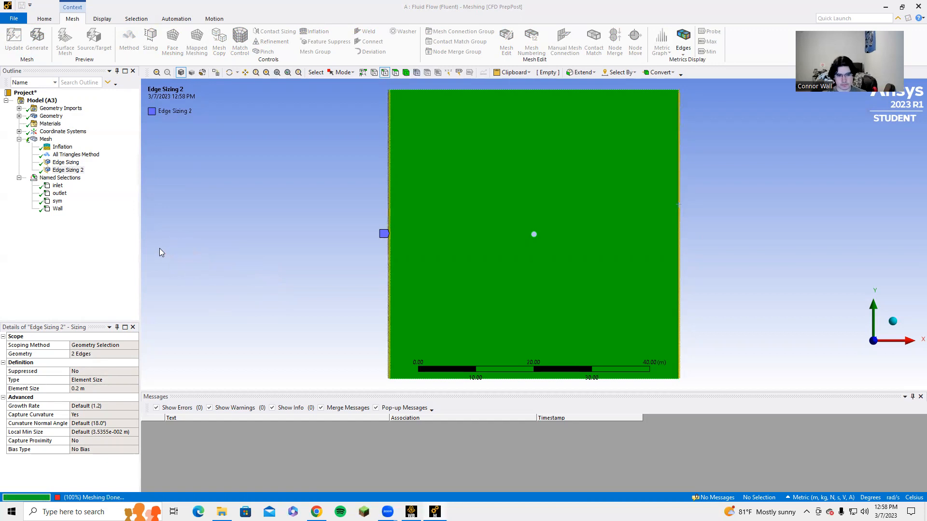
click(45, 140)
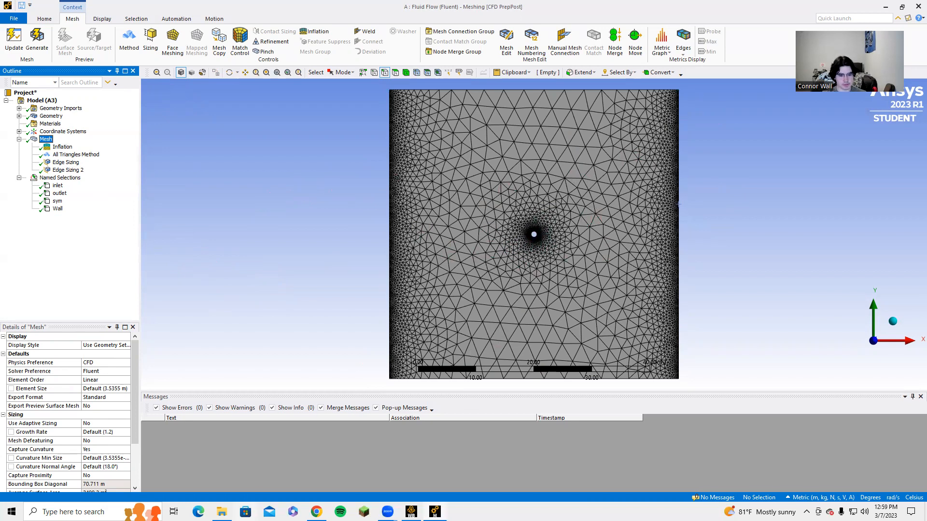
Step: Switch to Workbench and update the Mesh cell of the Fluid Flow system
mouse_move(411, 511)
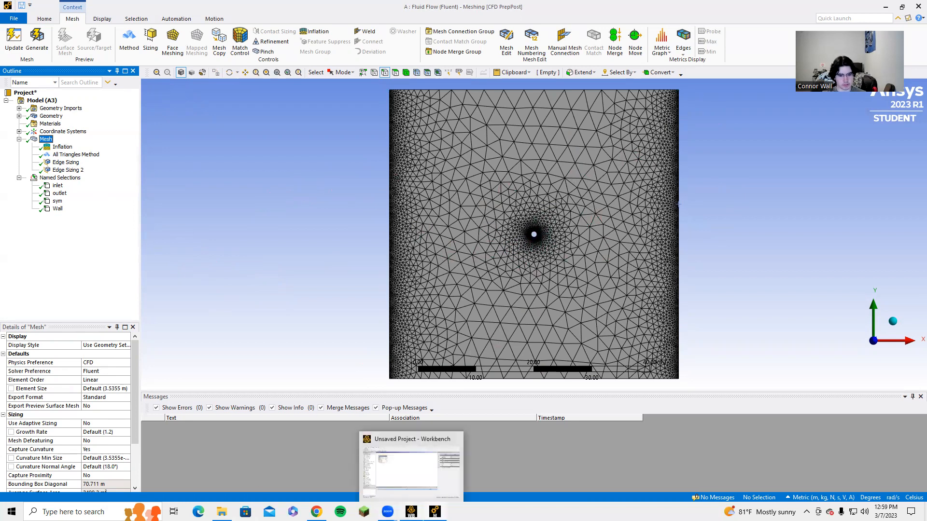
click(411, 465)
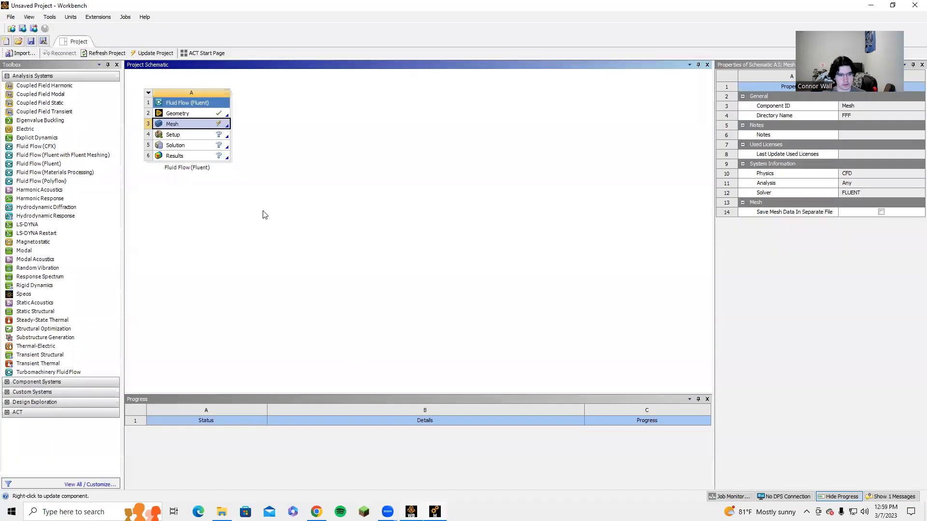
right_click(203, 125)
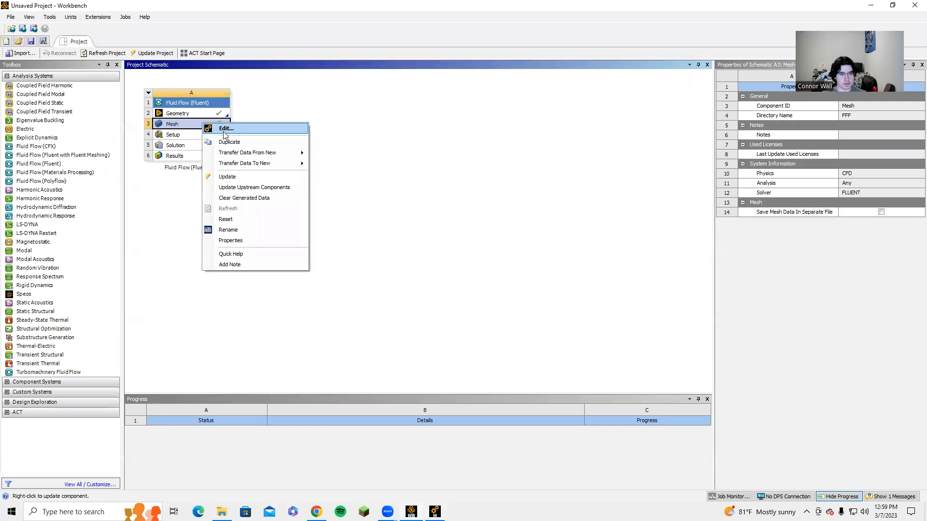
click(229, 174)
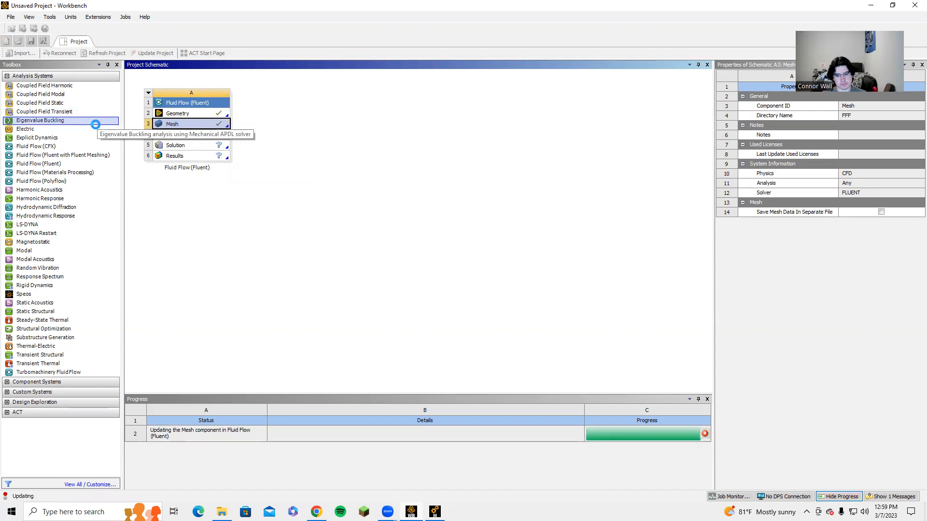
Step: Save the project to the Desktop as project video 3
click(11, 17)
click(29, 48)
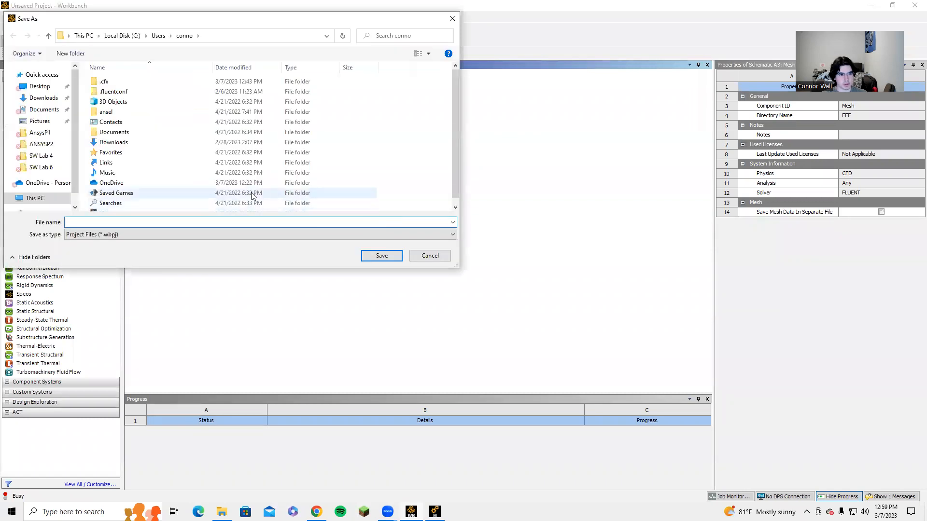
click(42, 75)
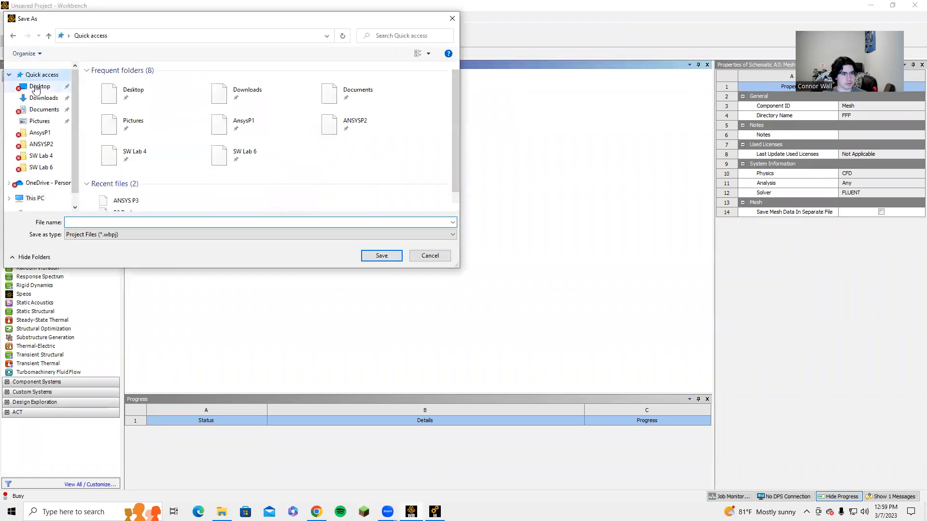
click(39, 86)
click(182, 222)
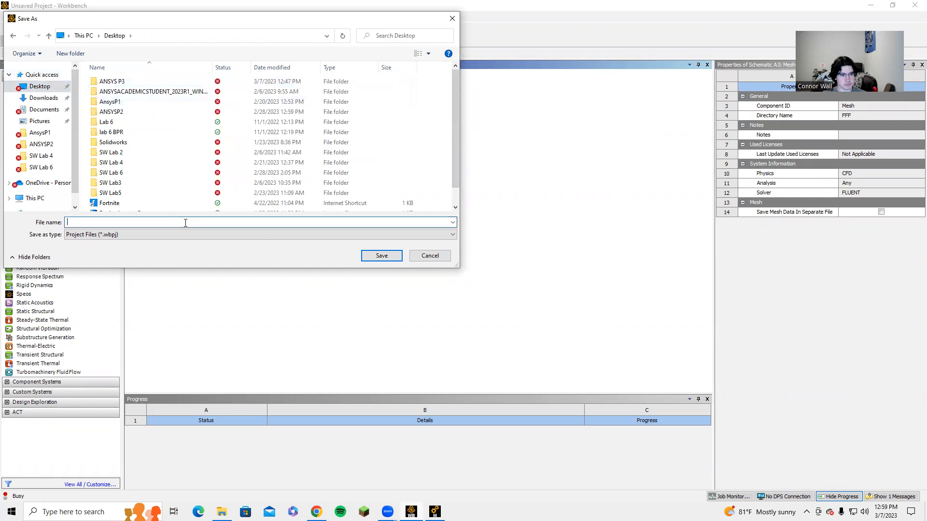
text(project video 3)
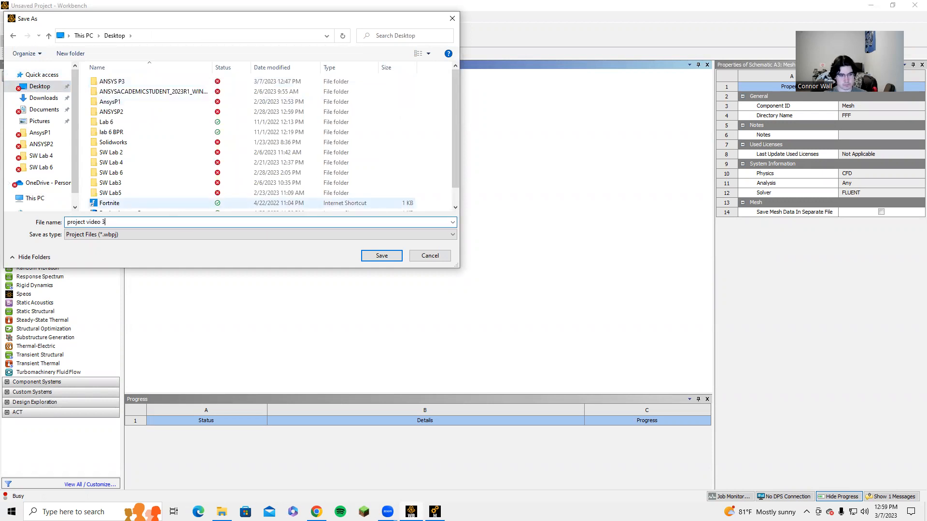
key(Return)
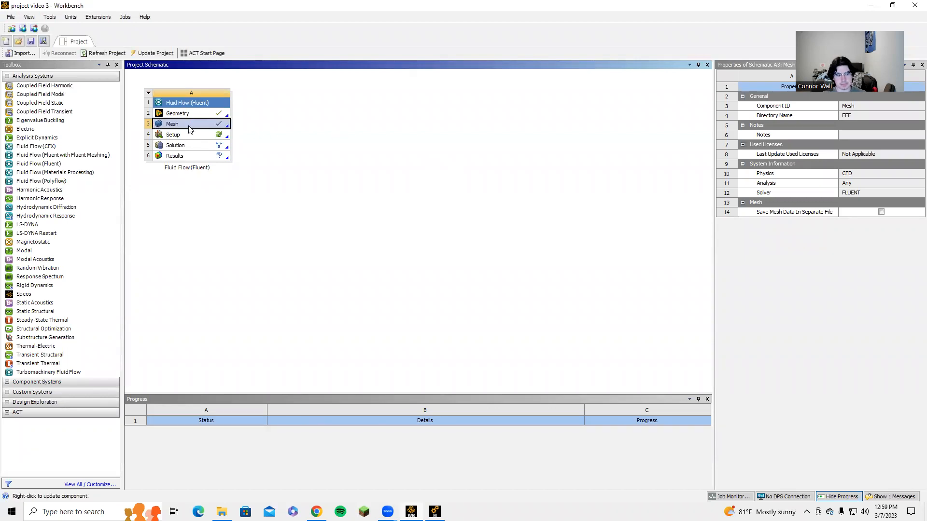
Step: Open Setup in Fluent with double precision and 4 solver processes, then return to Workbench
double_click(184, 135)
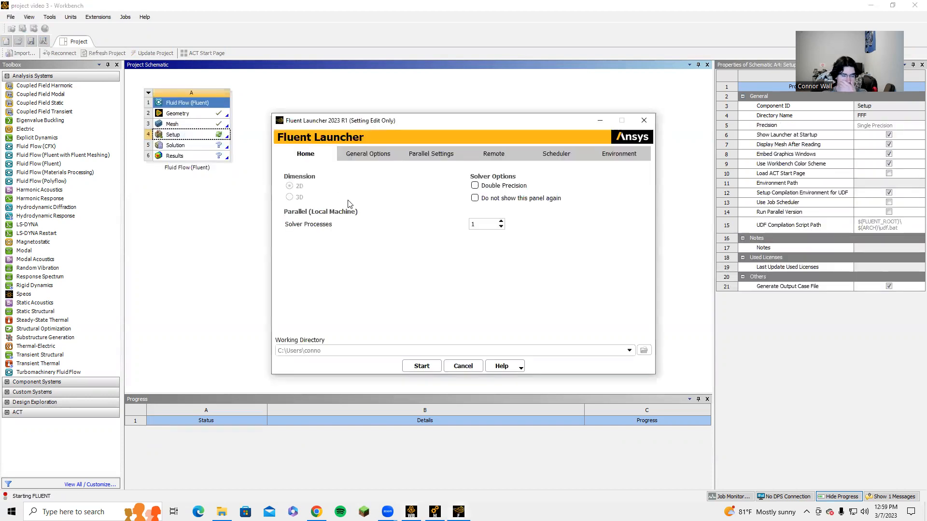
click(501, 221)
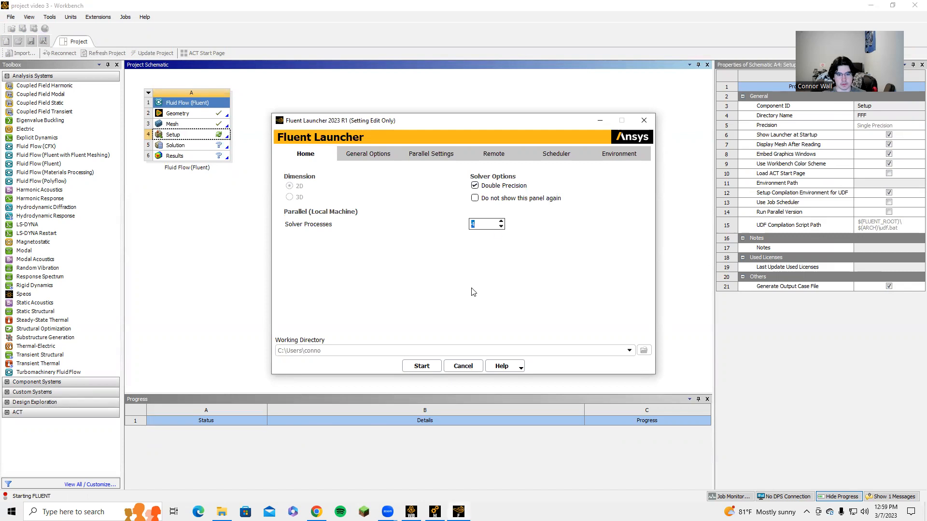
click(422, 366)
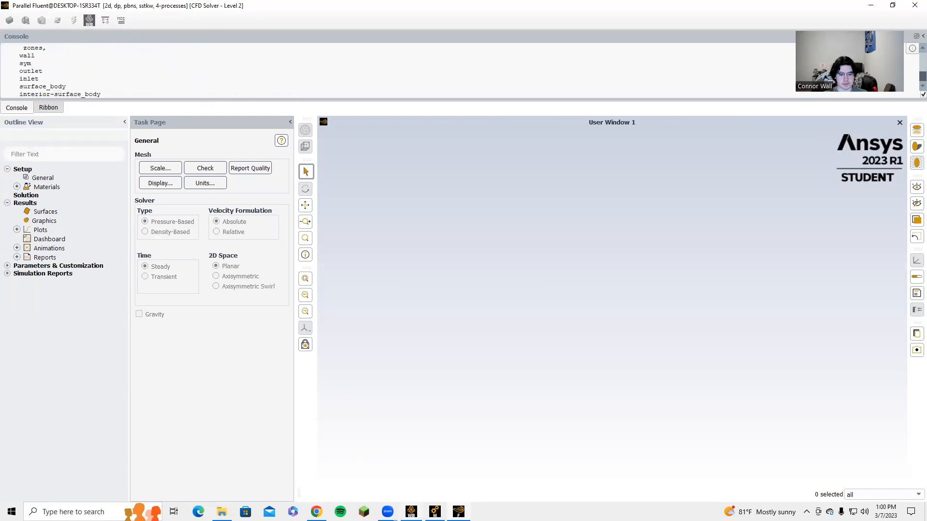
mouse_move(435, 512)
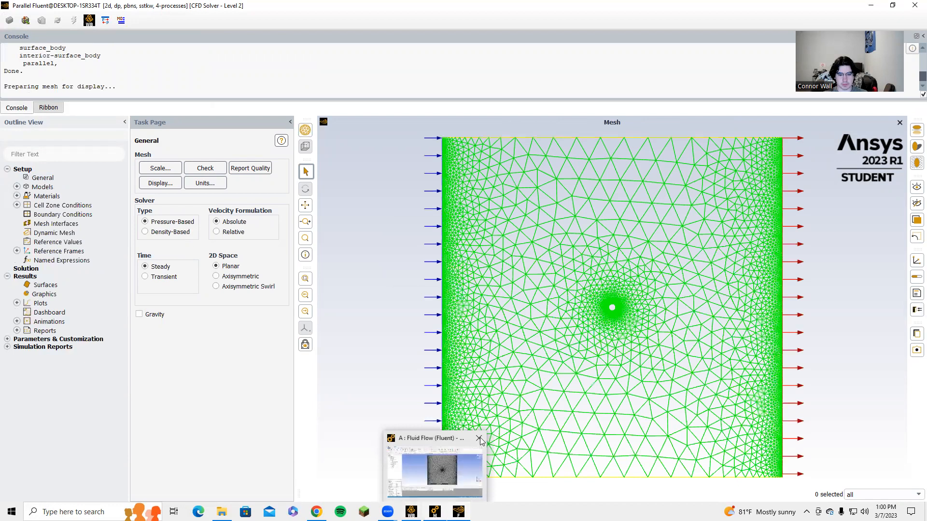
click(411, 511)
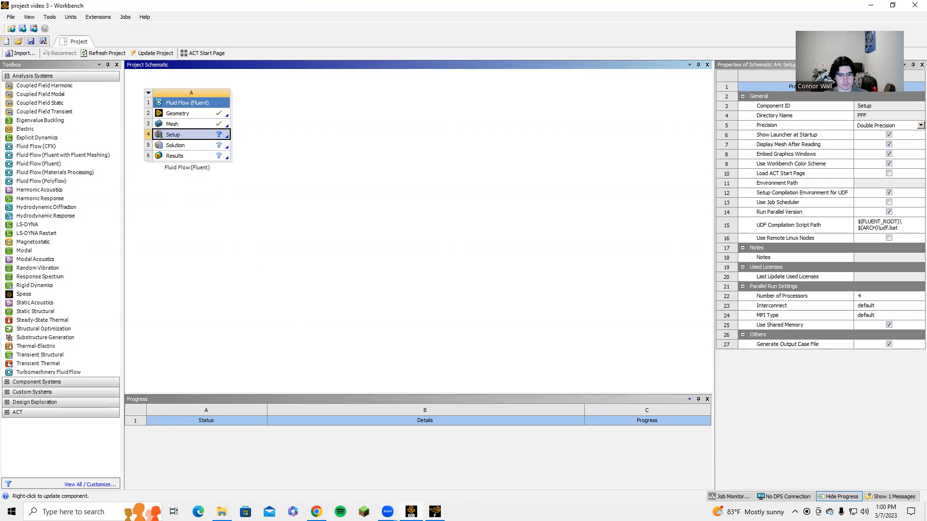
Step: Rename the Fluid Flow system as "Re < 1"
mouse_move(435, 512)
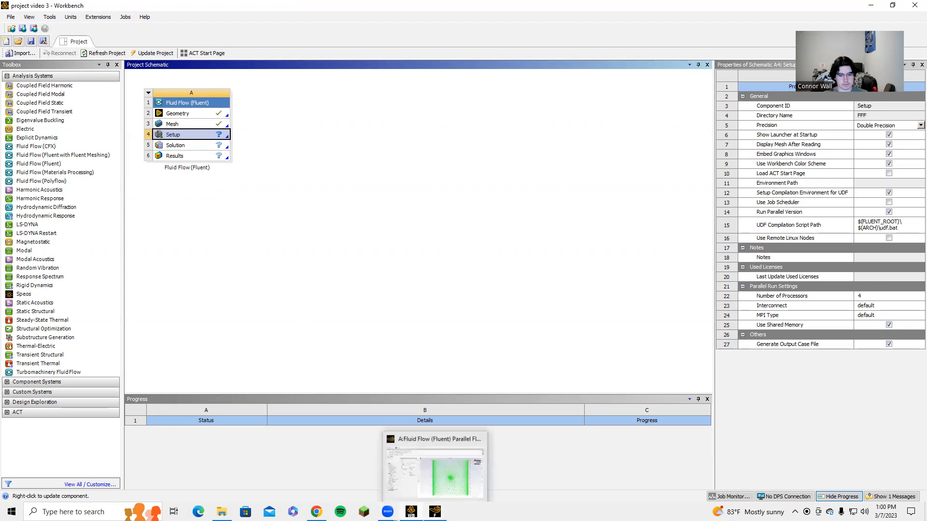
double_click(194, 167)
text(Re)
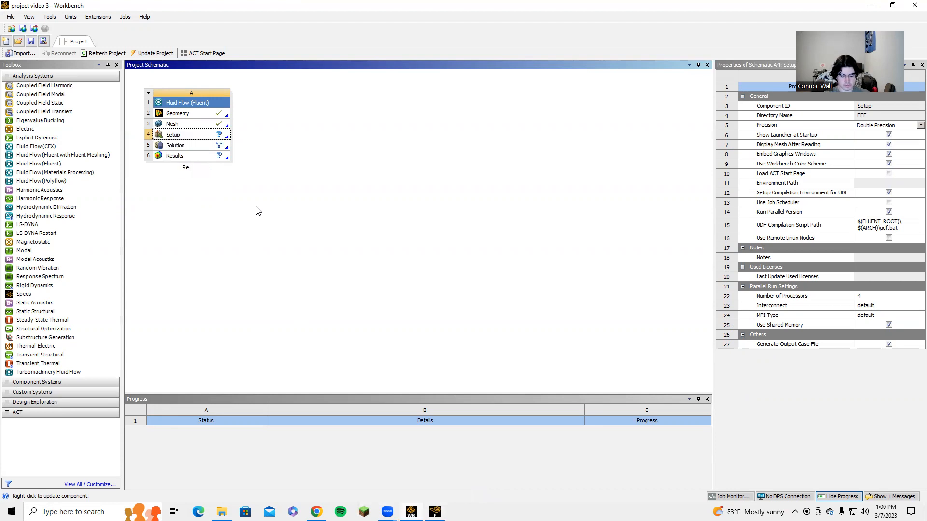
text( < 1)
key(Return)
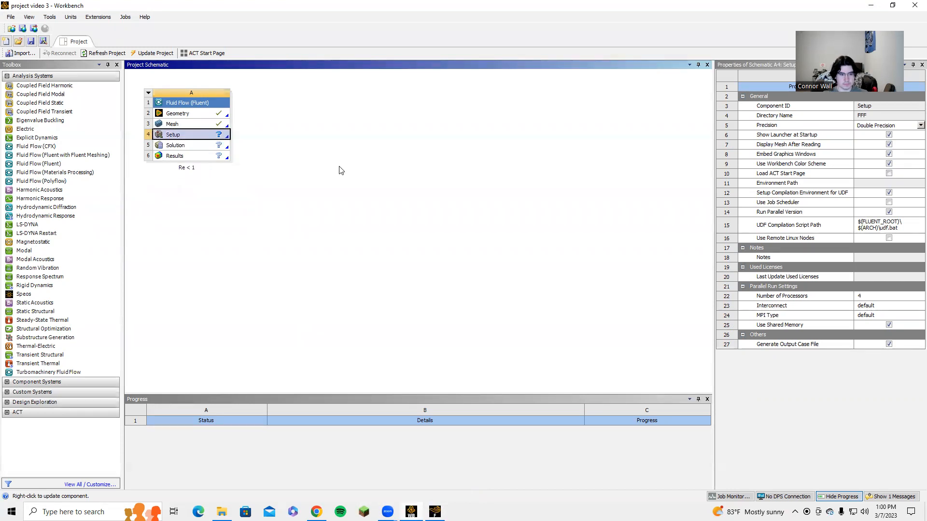
Step: Switch to Fluent and set the viscous model to standard k-epsilon with Enhanced Wall Treatment
click(435, 511)
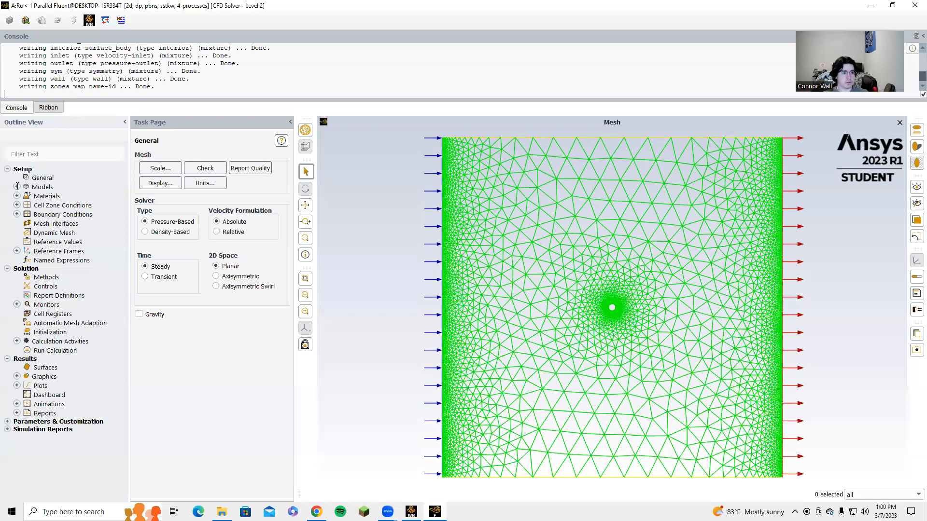
click(17, 187)
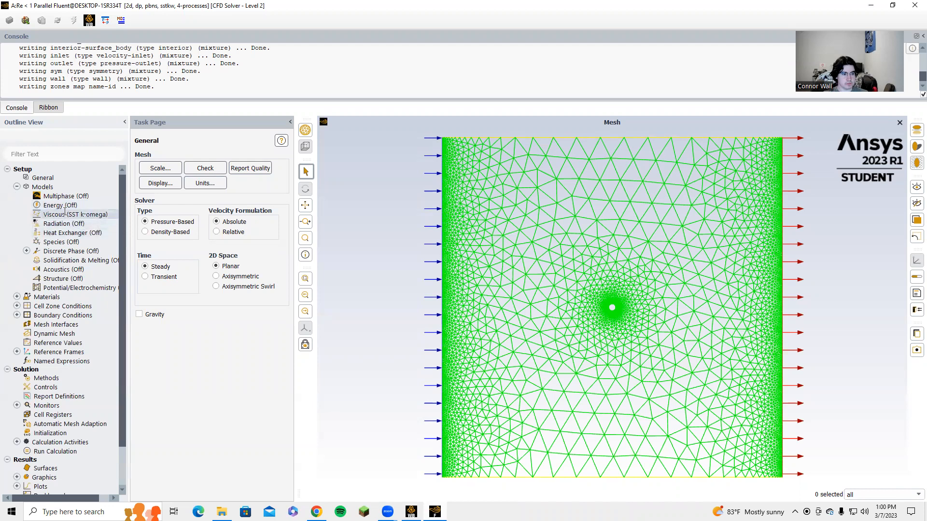
double_click(65, 212)
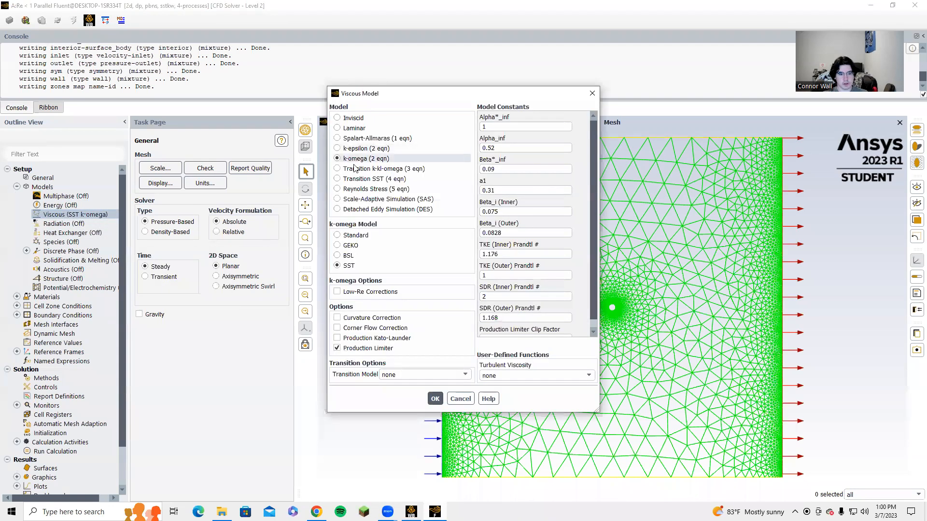
click(358, 148)
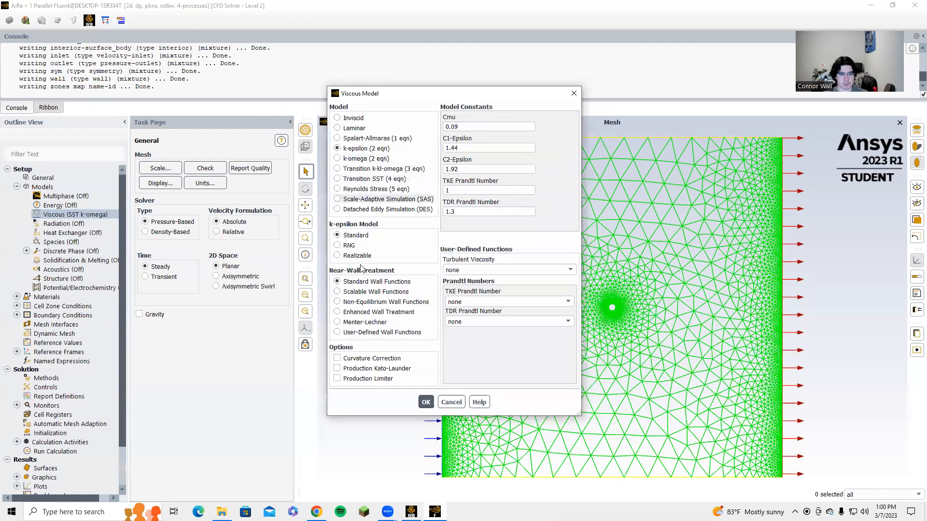
click(356, 313)
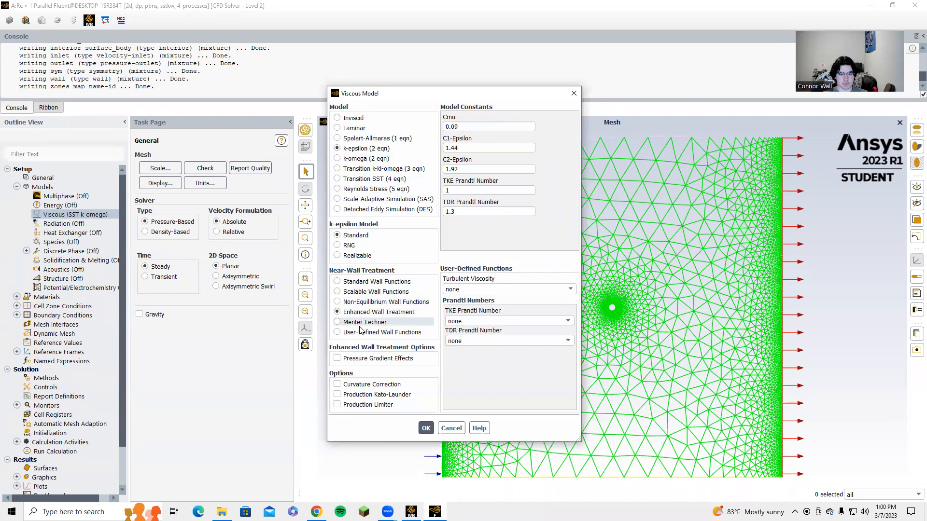
click(425, 429)
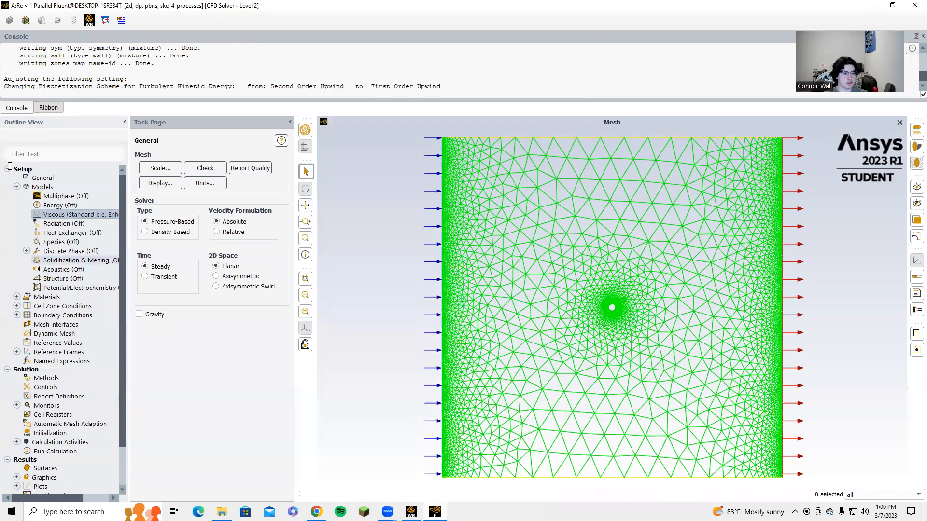
Step: Open the air fluid material's properties for editing
click(17, 187)
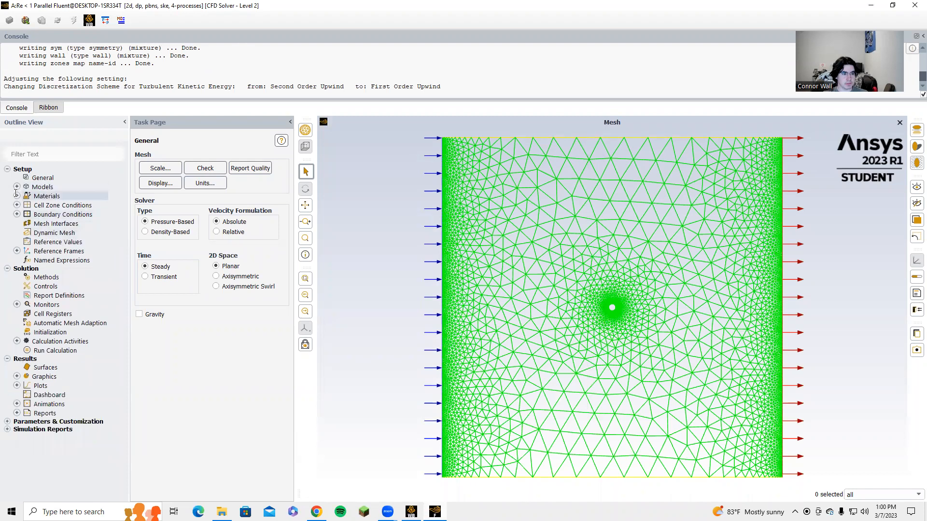
click(17, 196)
click(27, 205)
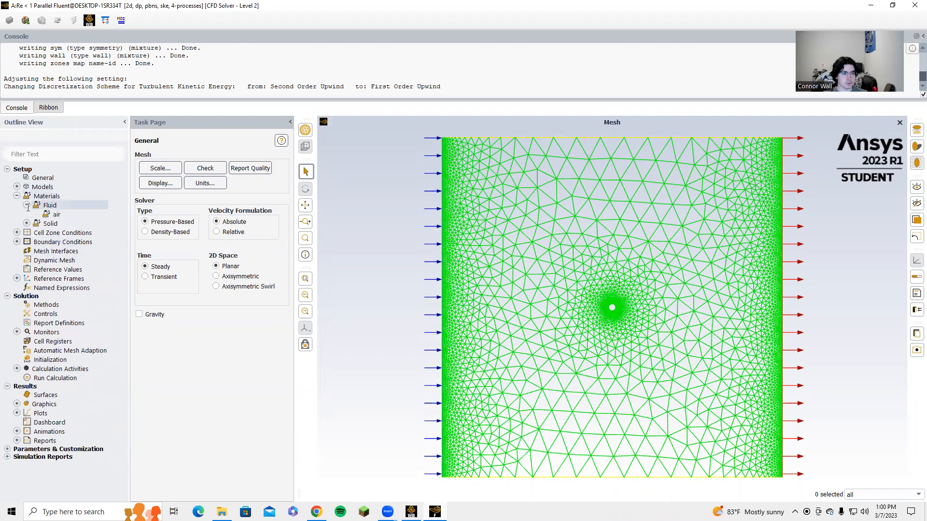
double_click(57, 214)
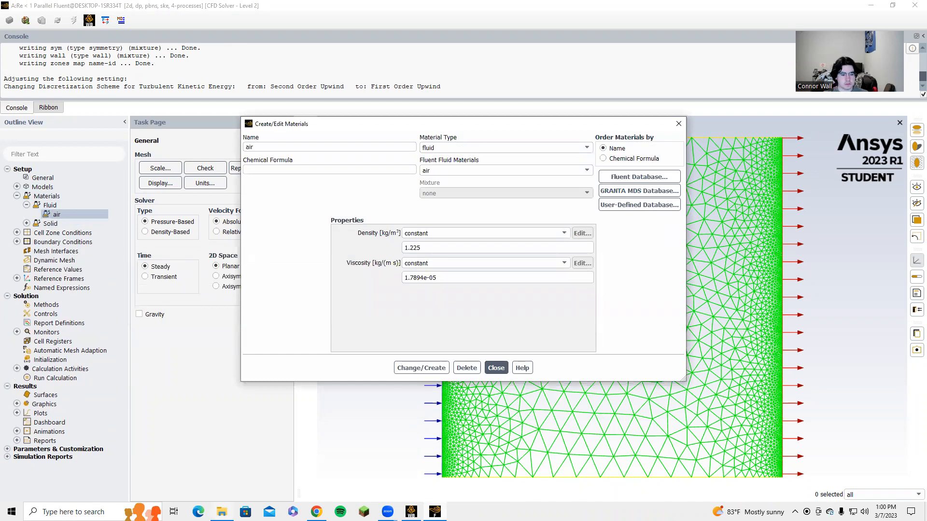
Step: Check the Case 1 values in the Fluids Project 3 document in the browser, then return to Fluent
click(316, 511)
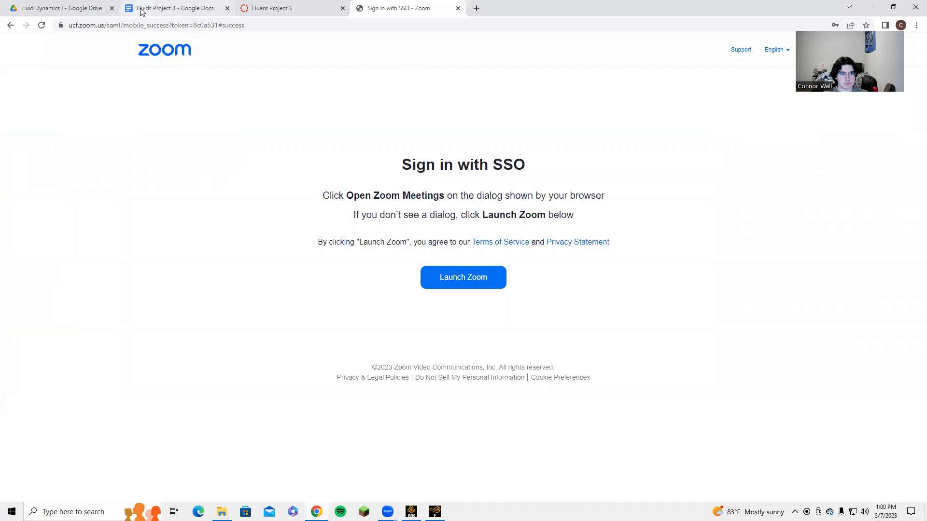
click(174, 8)
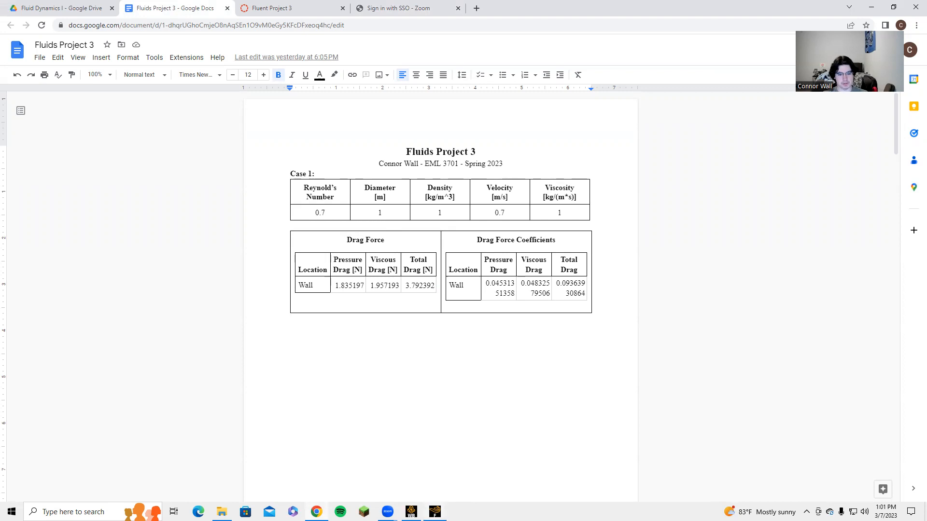
click(434, 512)
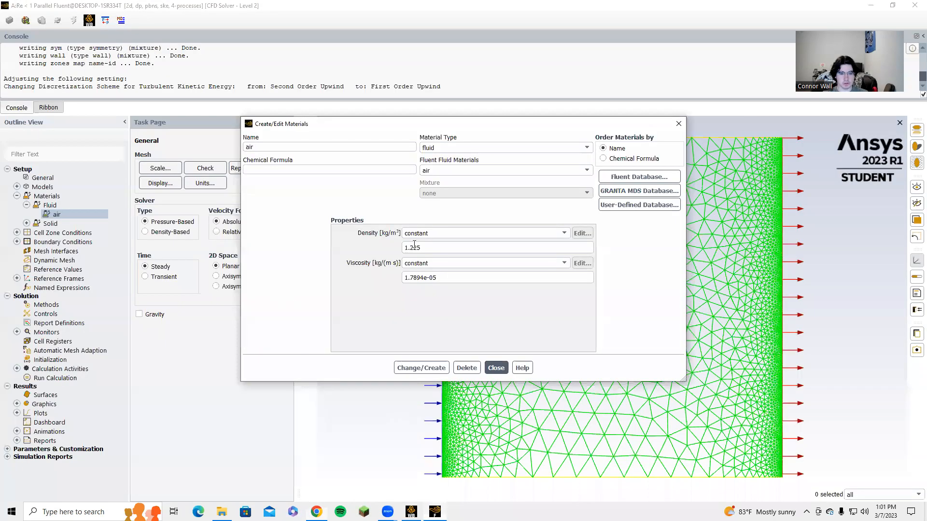
Step: Set the air's density to 1 kg/m³ and viscosity to 1 kg/(m s), then apply and close
triple_click(432, 251)
text(1)
key(Tab)
key(Tab)
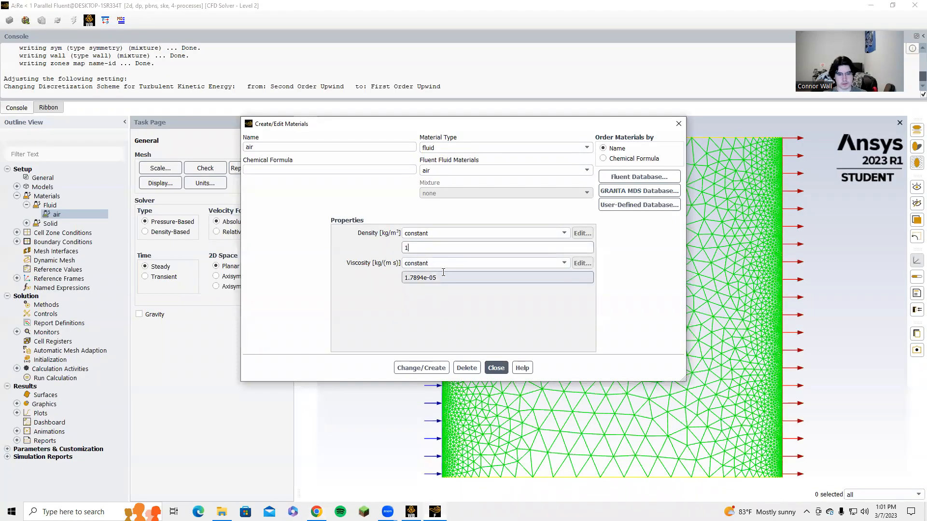
text(1)
click(421, 367)
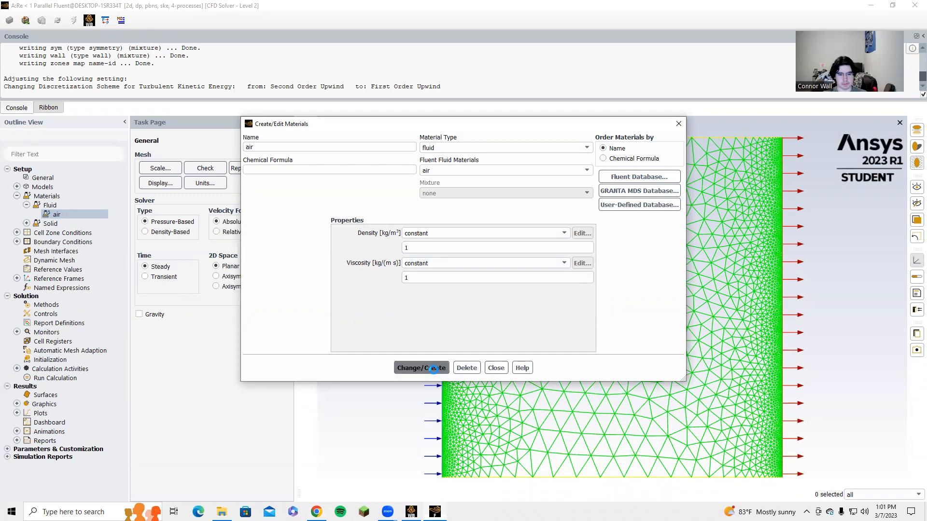
click(490, 372)
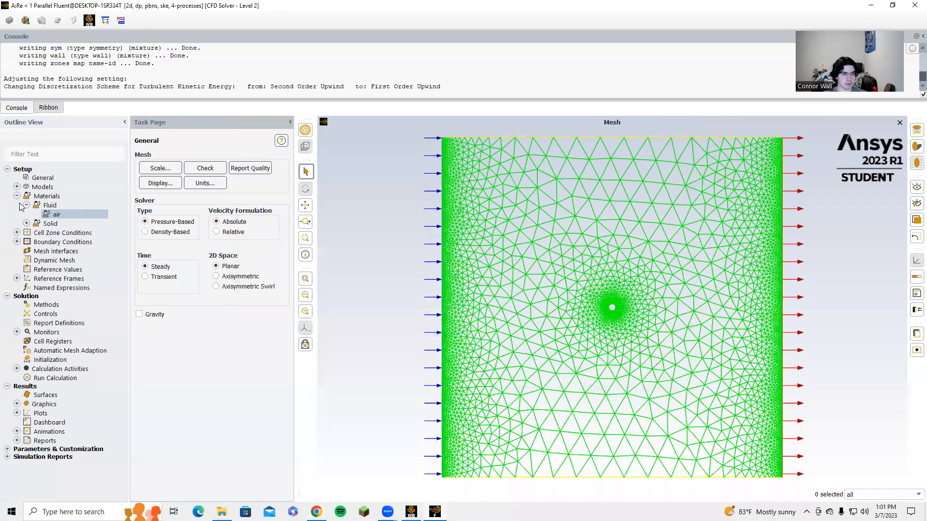
Step: Open Boundary Conditions and review the type of each boundary zone
click(17, 196)
double_click(63, 214)
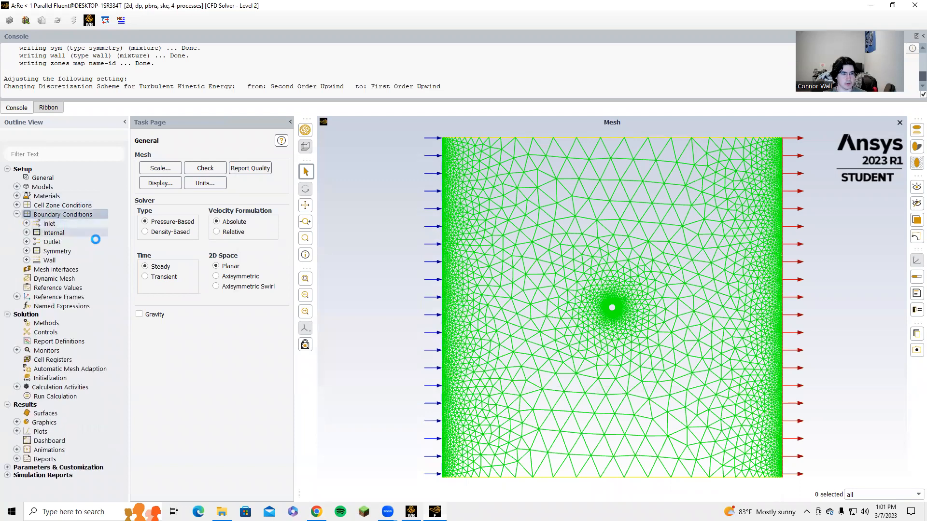
click(150, 205)
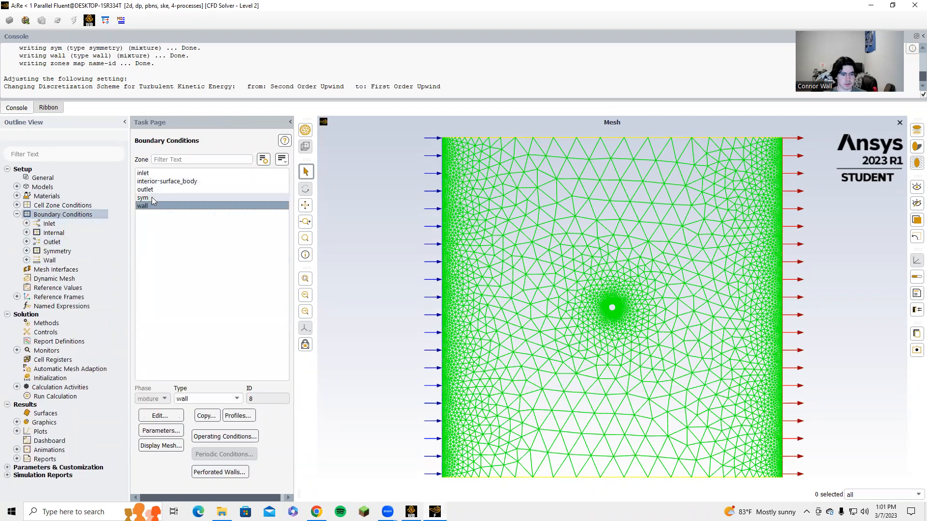
click(162, 191)
click(150, 197)
click(164, 181)
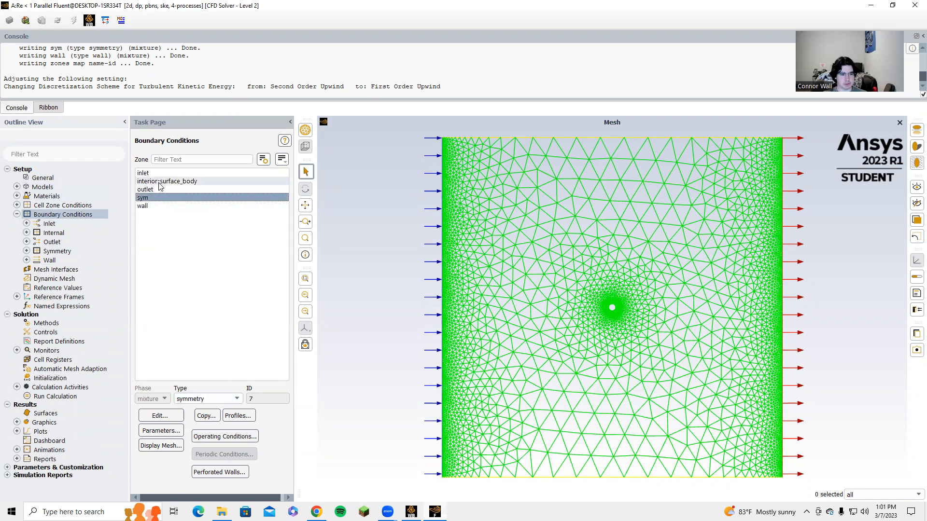
Step: Set the inlet's velocity magnitude to 0.7 m/s and apply
click(165, 174)
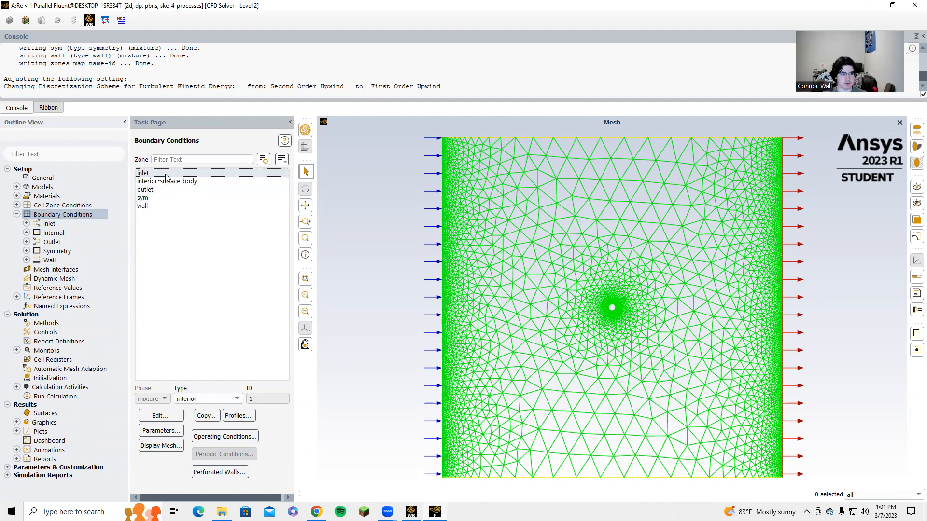
click(176, 413)
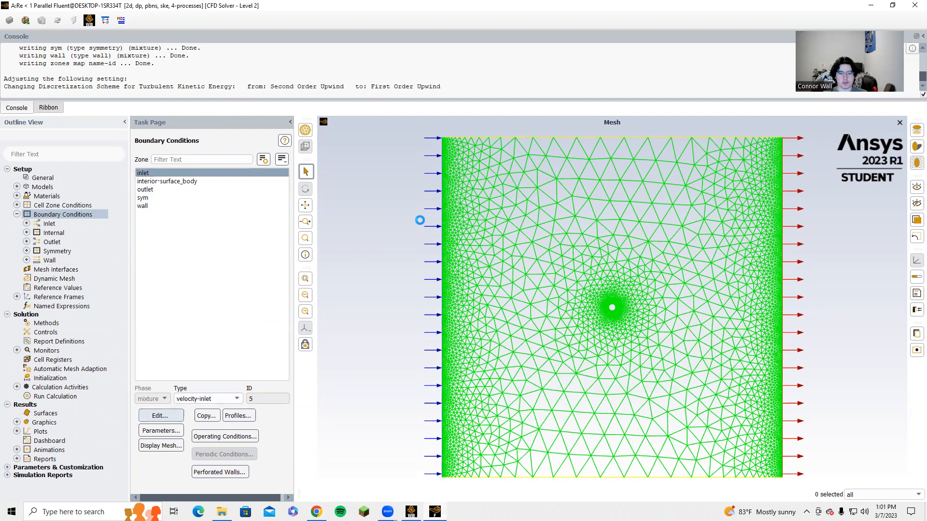
click(315, 344)
text(.7)
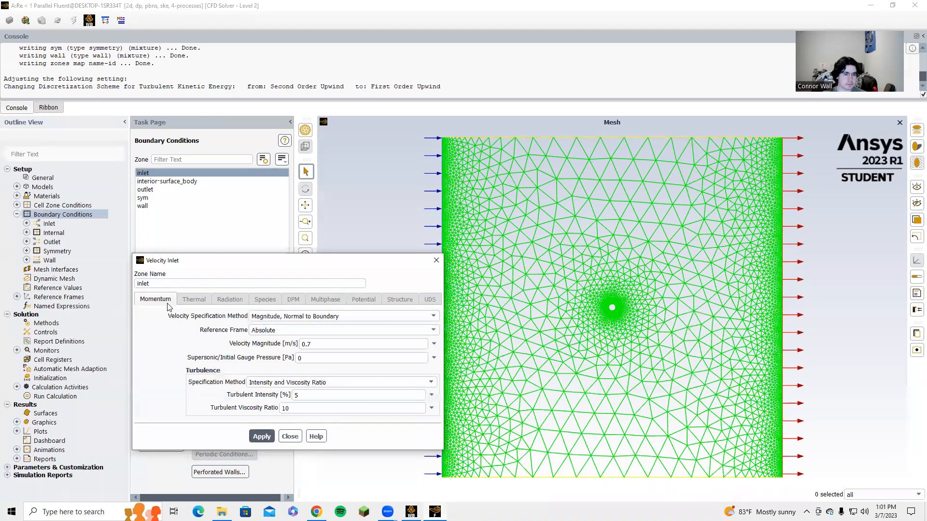
click(262, 437)
click(290, 437)
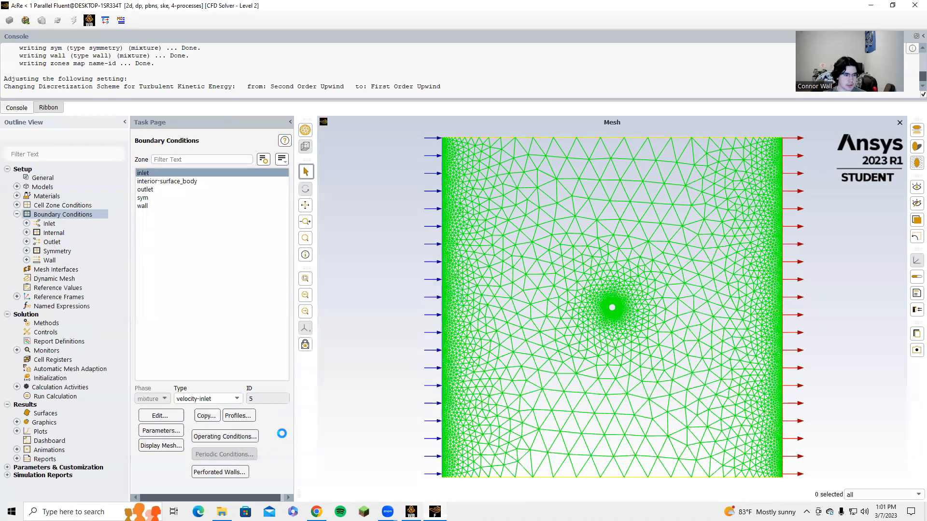
Step: Compute reference values from the inlet and set the reference zone to surface_body
click(17, 215)
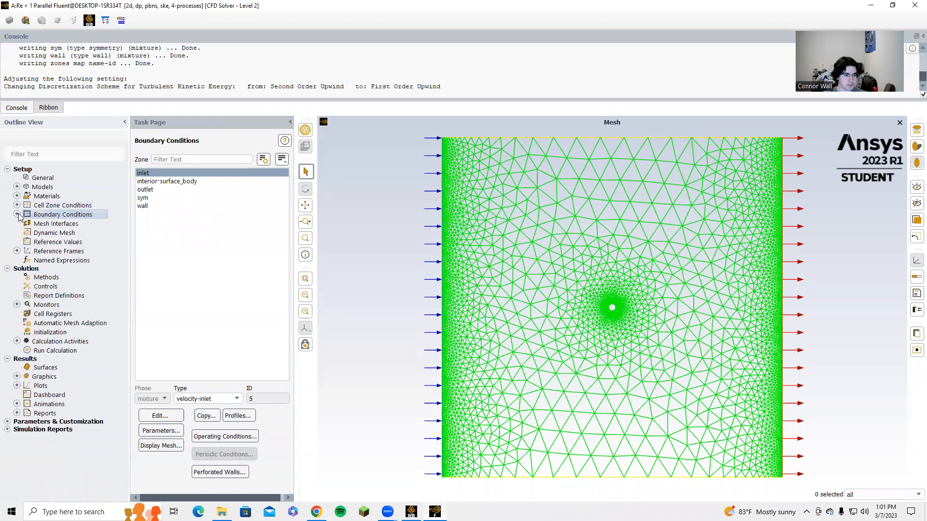
click(57, 242)
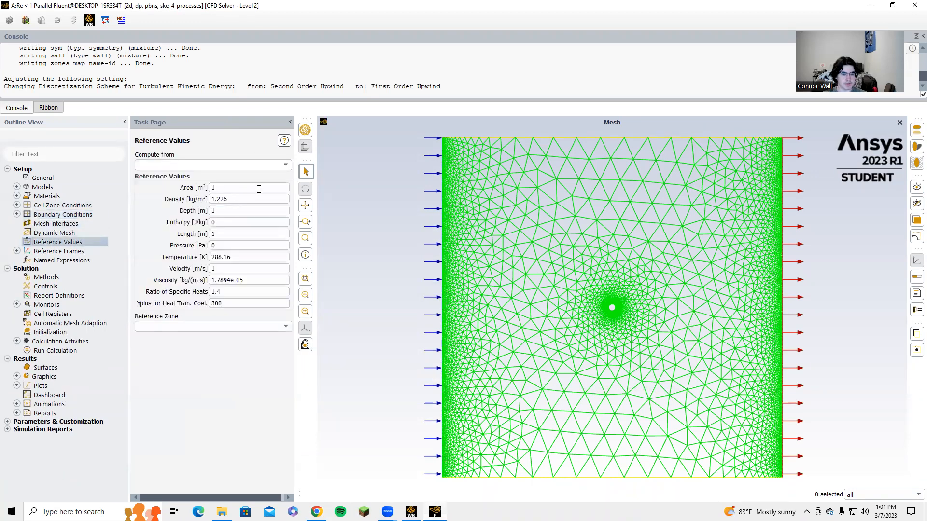
click(286, 165)
click(239, 187)
click(263, 327)
click(242, 338)
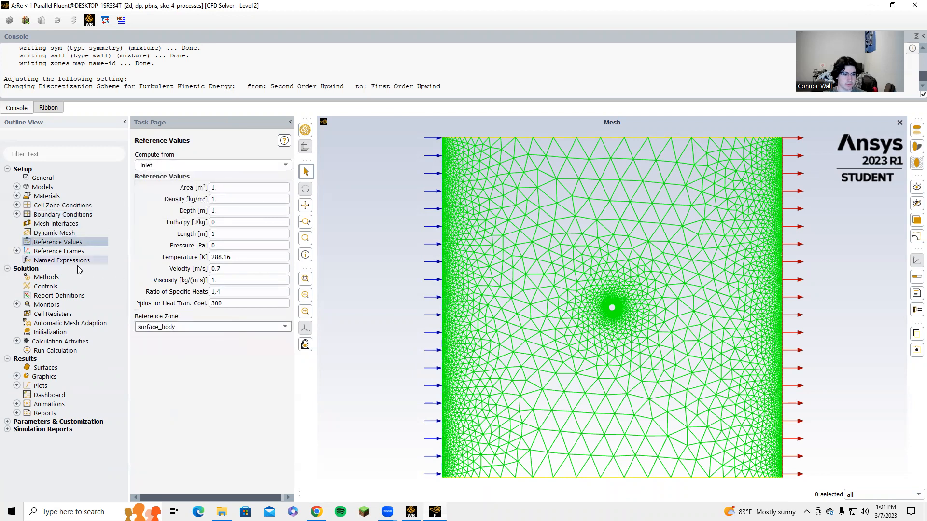
Step: Set the solution scheme to SIMPLE and the pressure discretization to PRESTO!
click(44, 277)
click(246, 175)
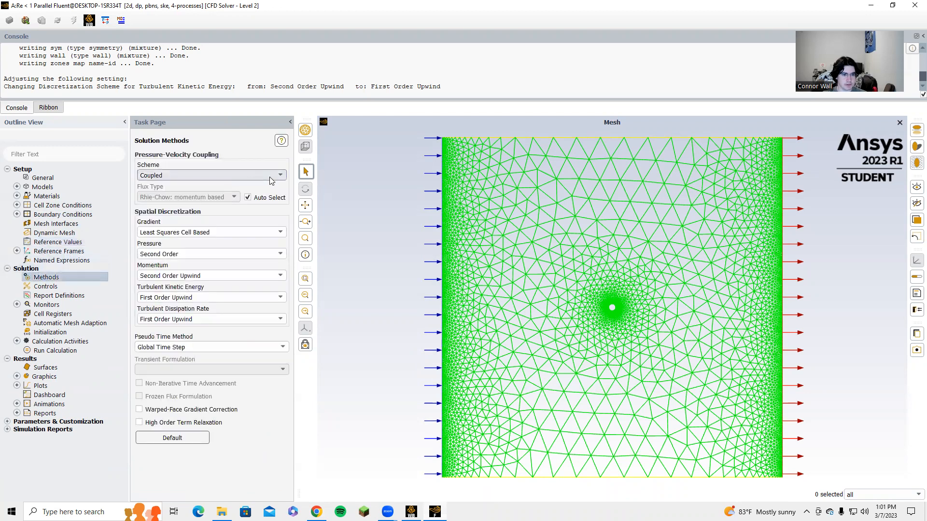
click(243, 185)
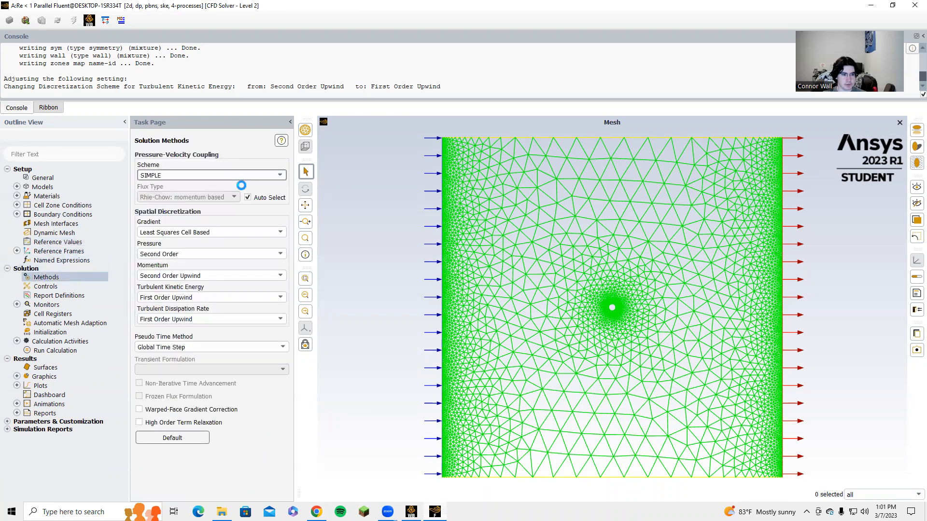
click(217, 254)
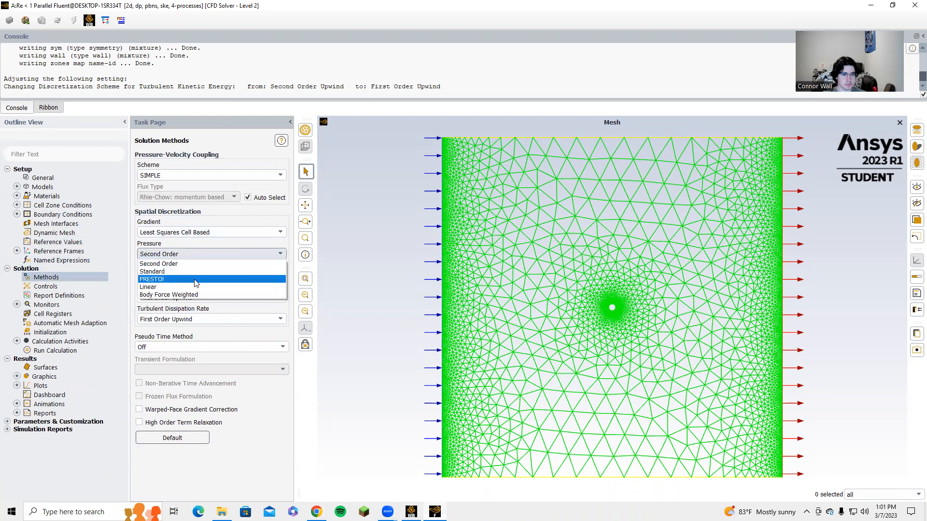
click(193, 279)
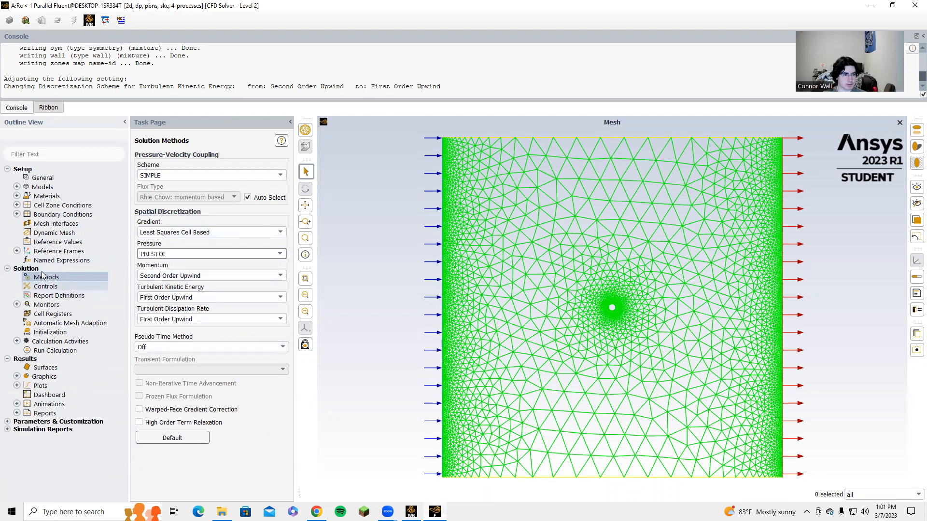
Step: Set the absolute convergence criteria of all residuals to 1e-6 in the residual monitors
click(16, 304)
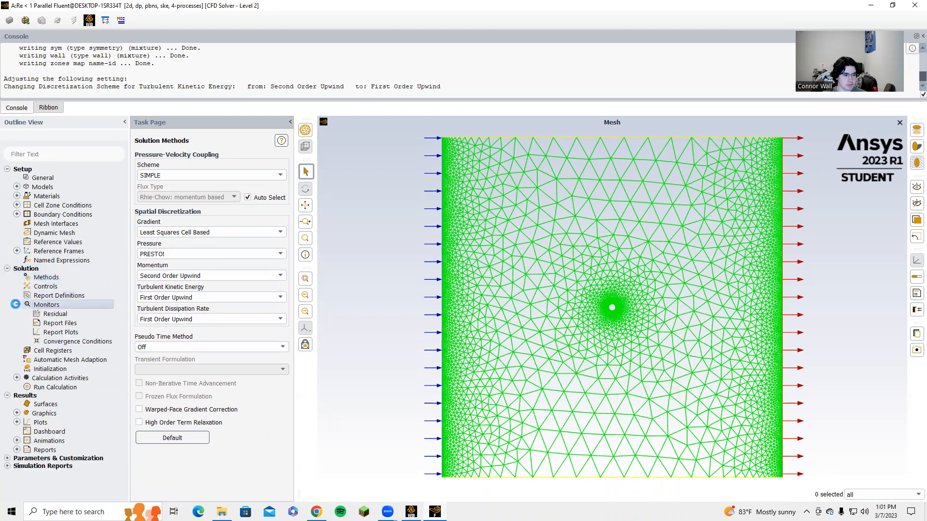
double_click(55, 314)
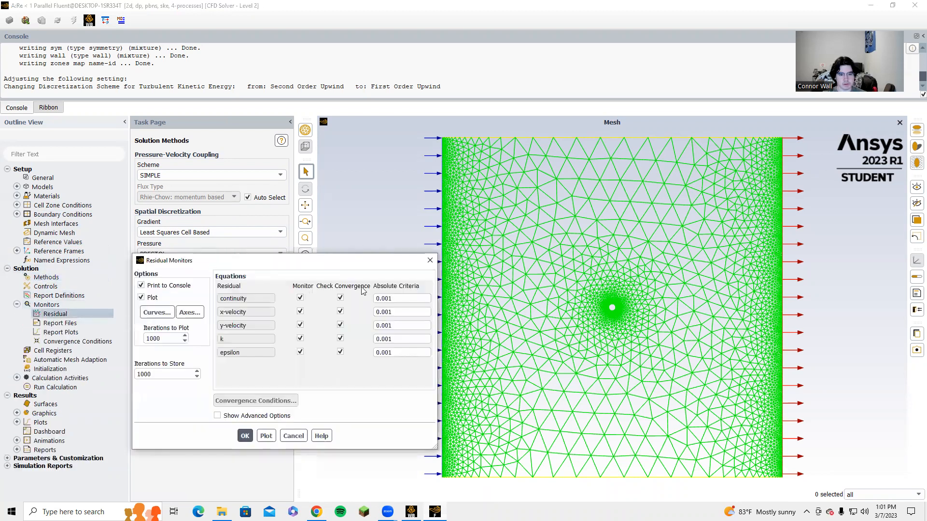
text(1e-6)
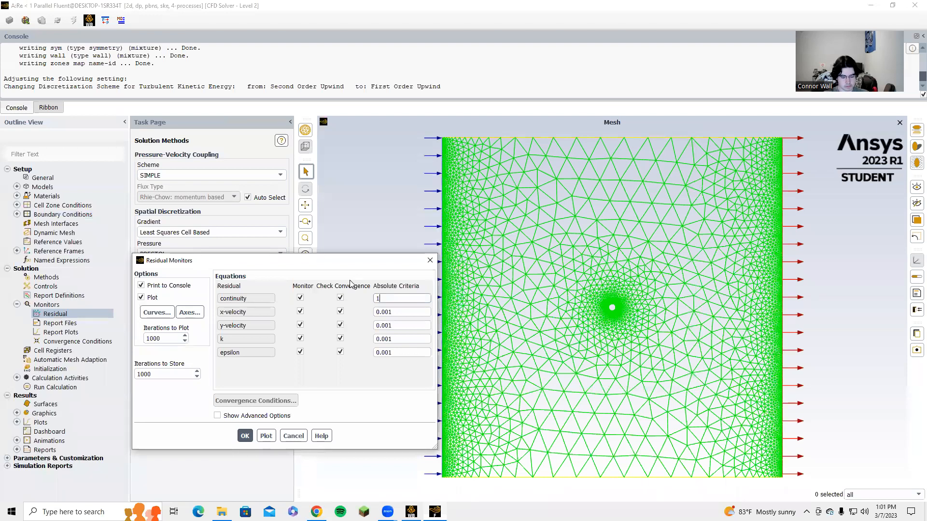
drag(393, 298, 351, 294)
key(ctrl+c)
double_click(387, 312)
key(ctrl+v)
double_click(385, 325)
key(ctrl+v)
double_click(383, 338)
key(ctrl+v)
drag(396, 353, 361, 354)
key(ctrl+v)
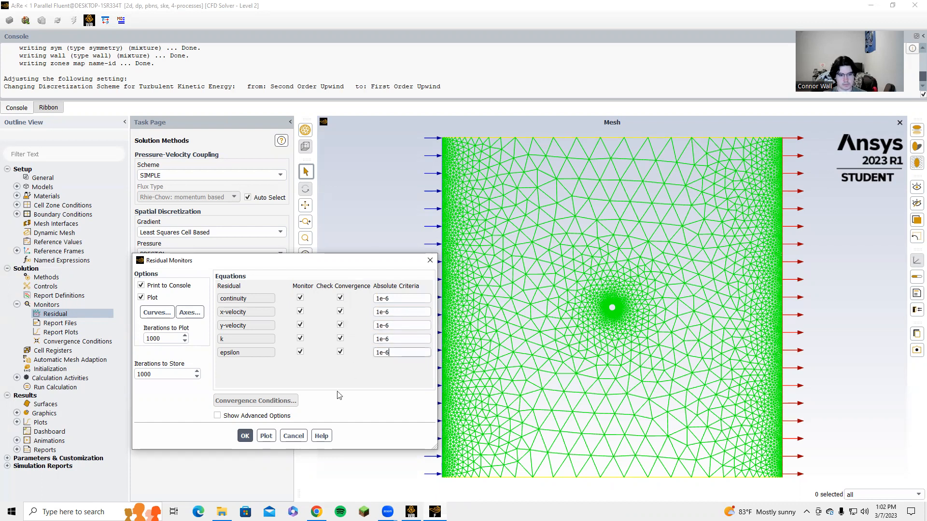
Step: Initialize the solution using hybrid initialization
click(245, 436)
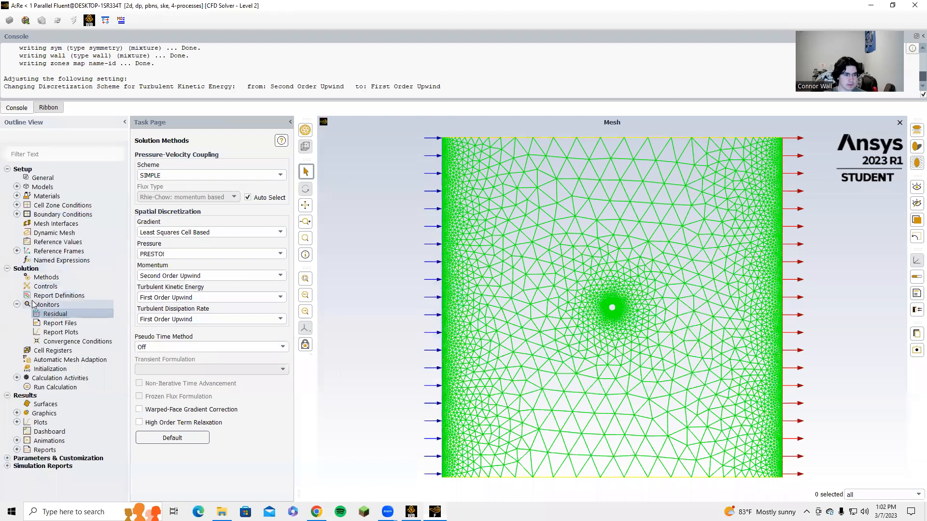
click(17, 304)
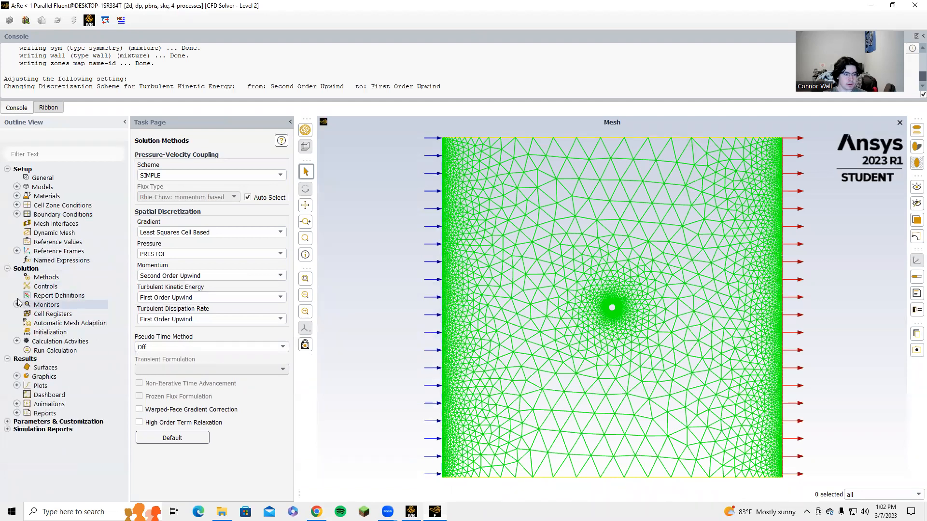
click(44, 332)
click(192, 194)
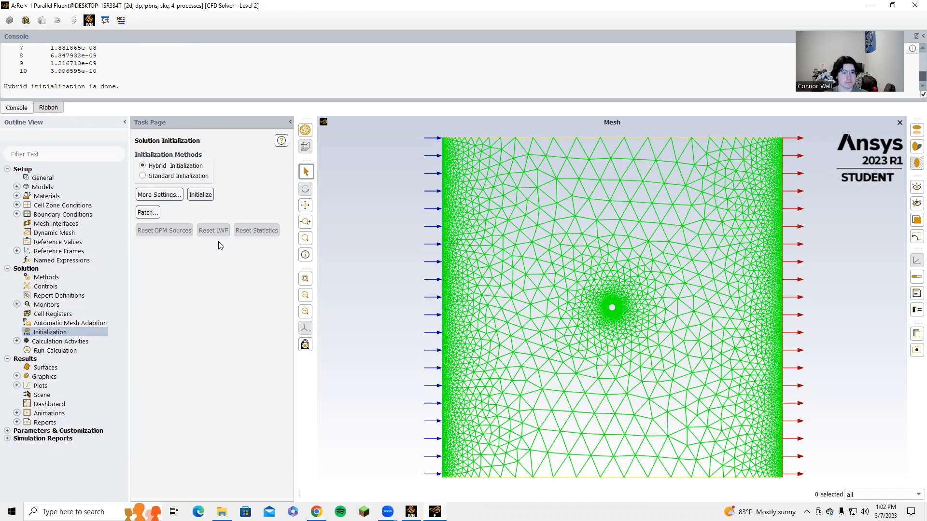
Step: Run the calculation for 400 iterations
click(39, 350)
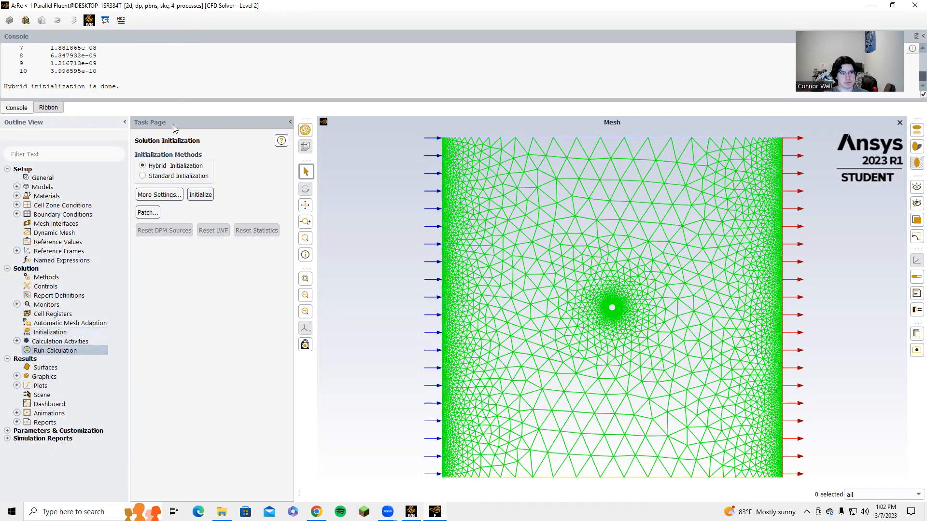
scroll(174, 75, up, 2)
scroll(173, 75, down, 3)
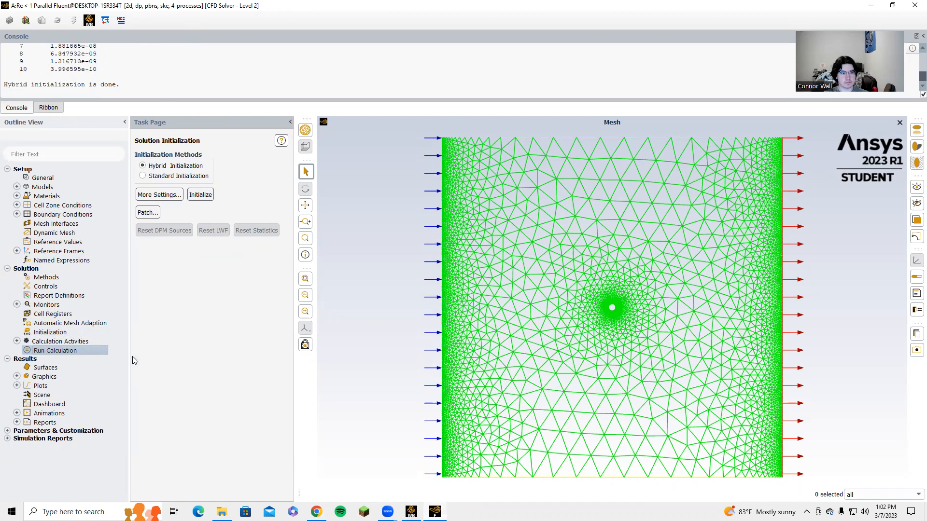
double_click(82, 352)
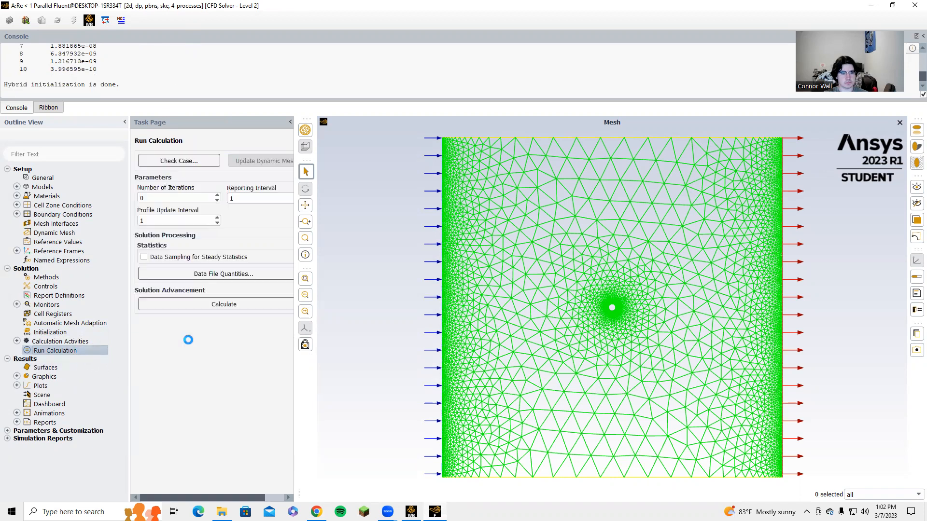
double_click(150, 198)
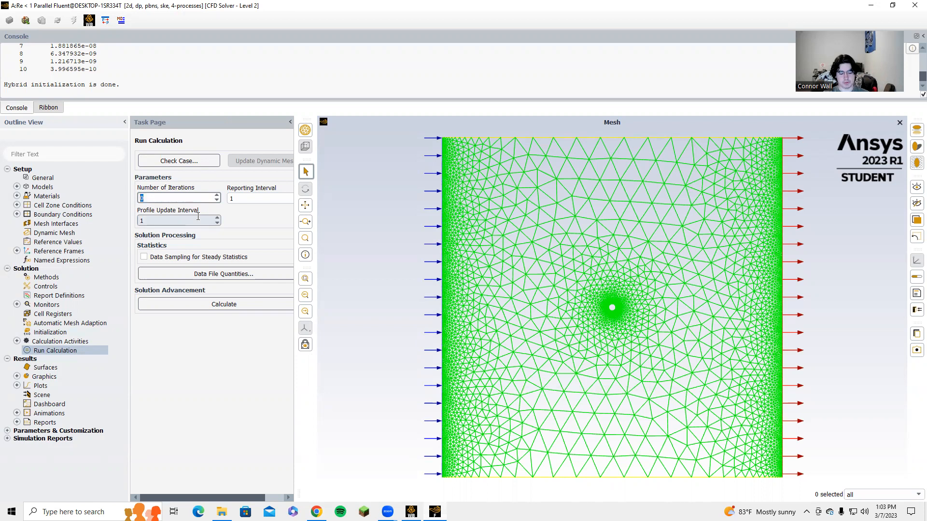
text(400)
click(171, 304)
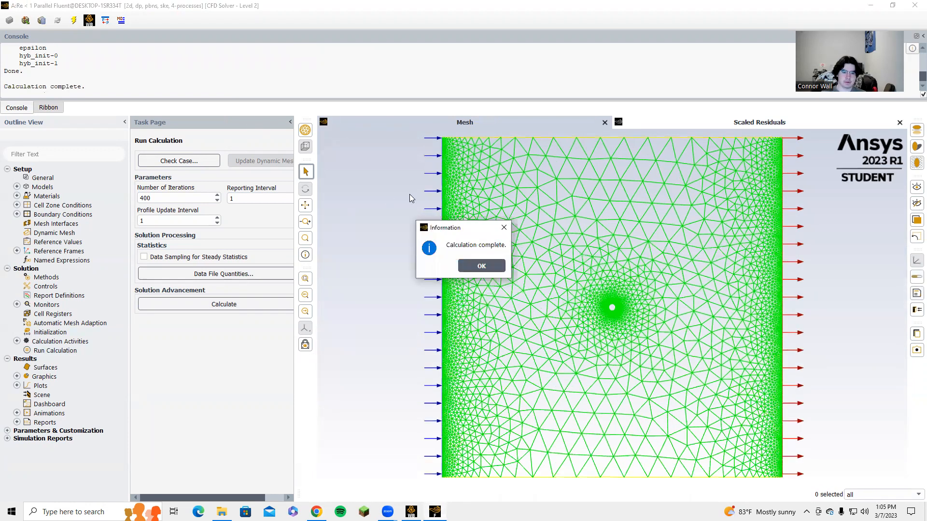
click(482, 265)
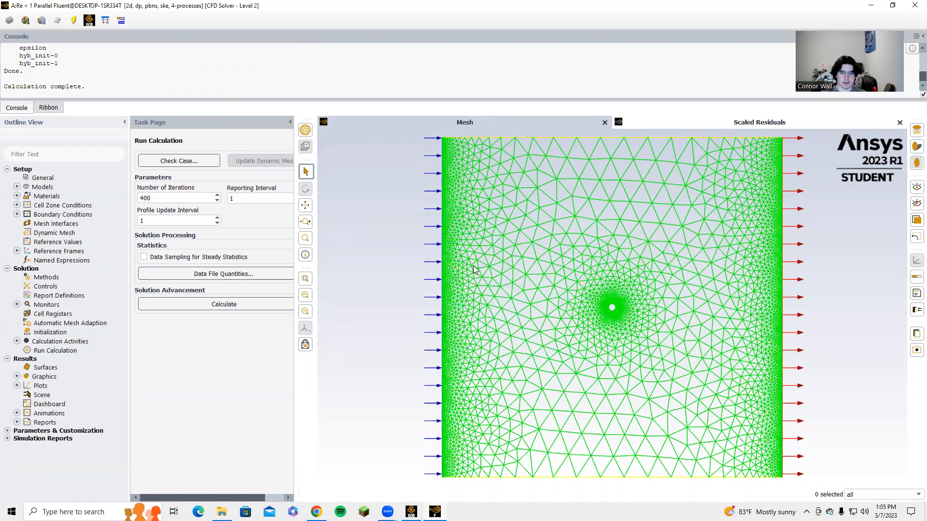
Step: Print the force report on the wall along the x direction and compare it with the project document's drag table
click(17, 422)
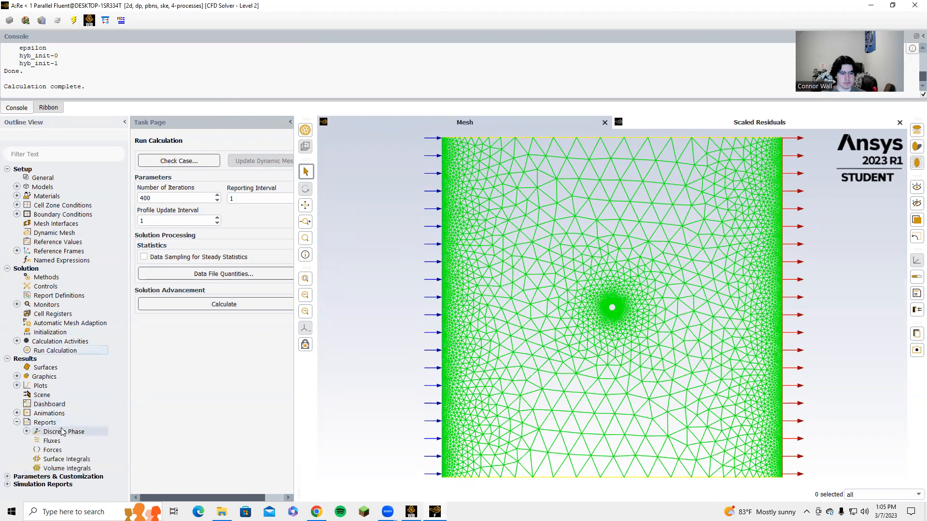
double_click(53, 450)
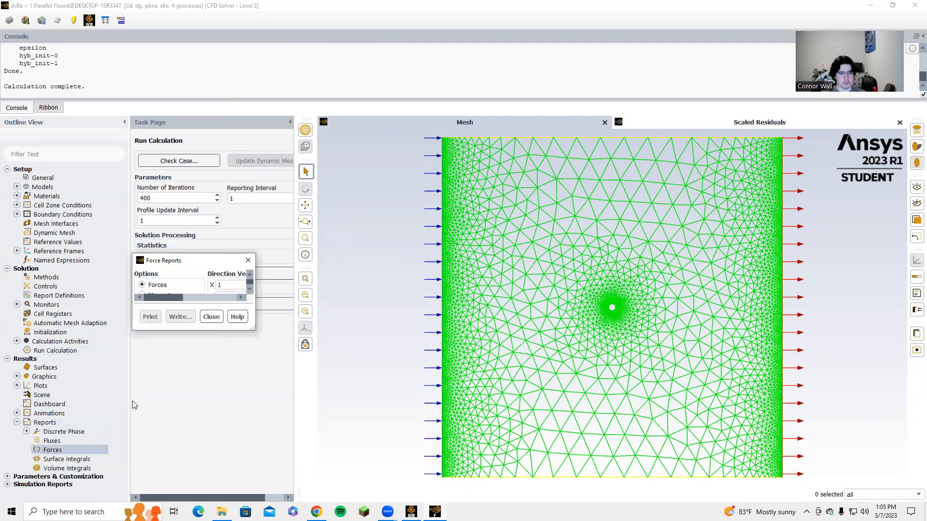
click(286, 292)
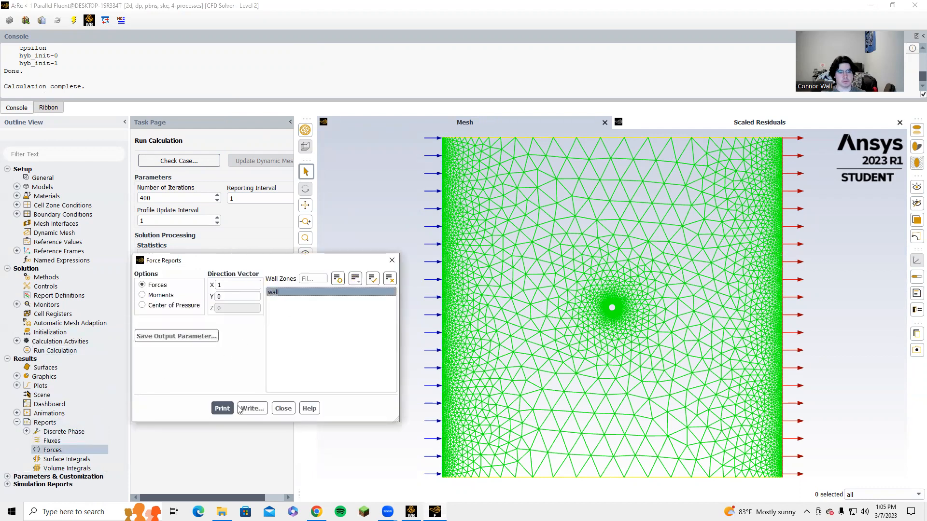
click(222, 409)
click(283, 409)
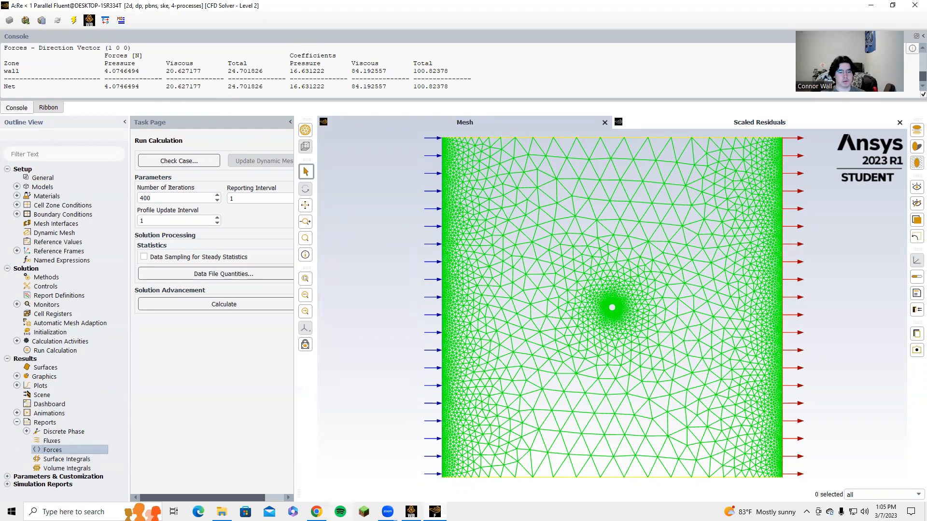
click(316, 512)
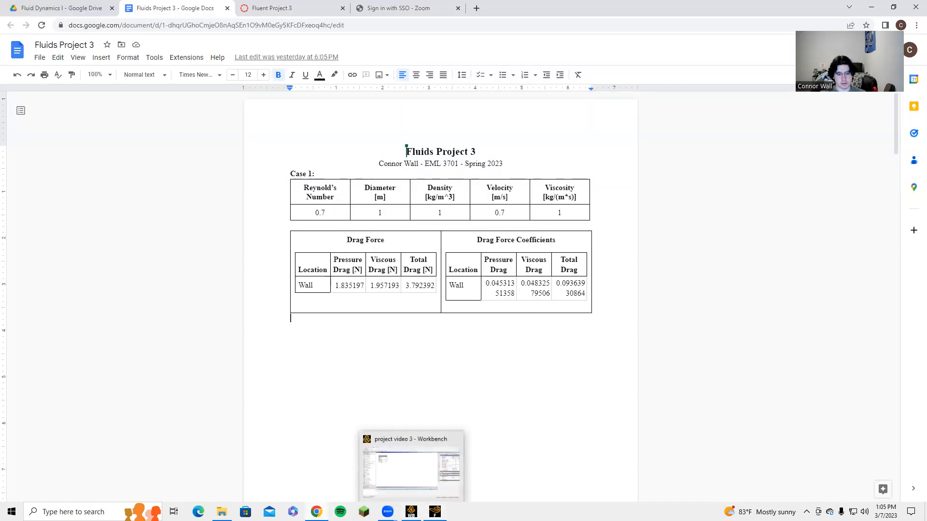
click(434, 512)
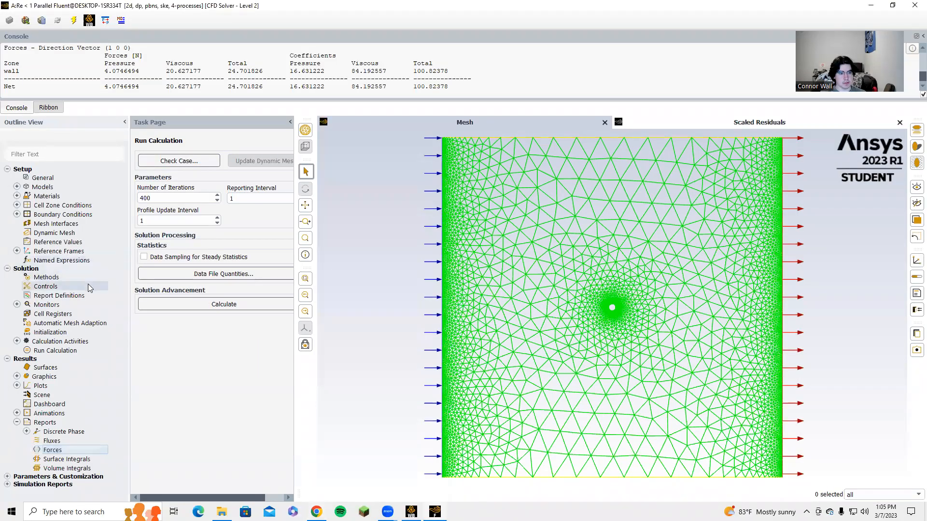
Step: Display pathlines colored by velocity magnitude released from the inlet through the wall surfaces, zoomed around the circle
click(17, 377)
double_click(56, 413)
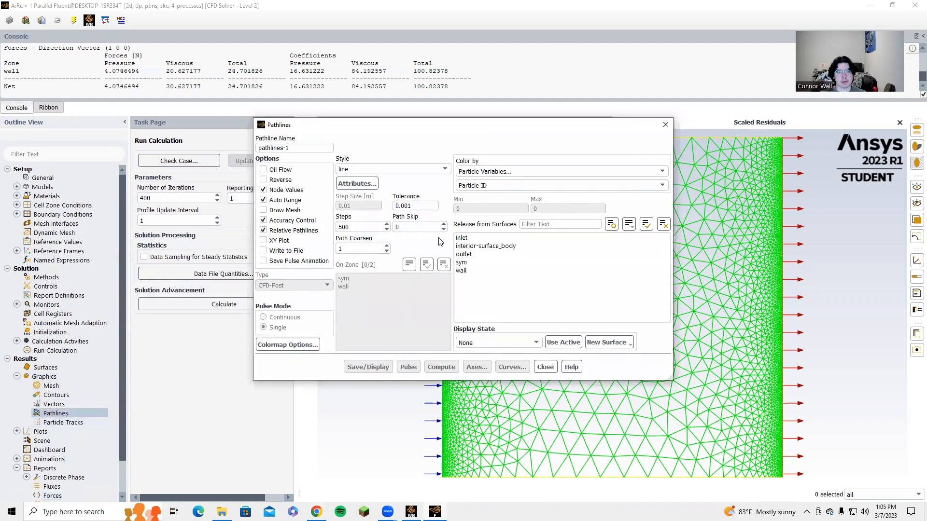
click(482, 172)
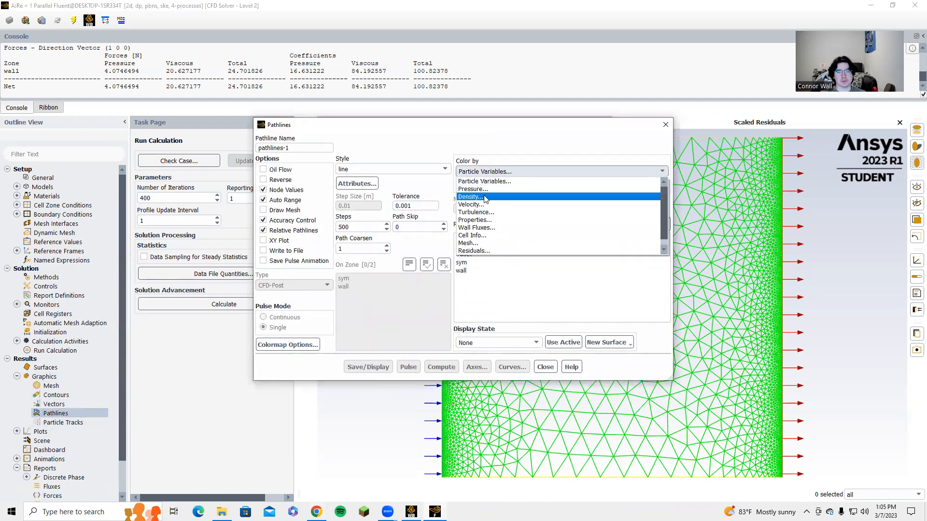
click(480, 202)
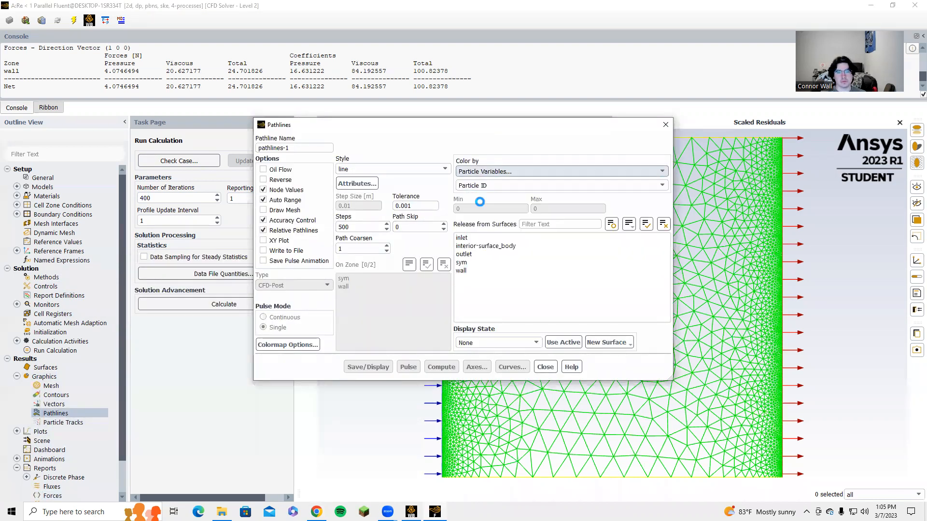
click(480, 238)
shift+click(479, 271)
click(376, 367)
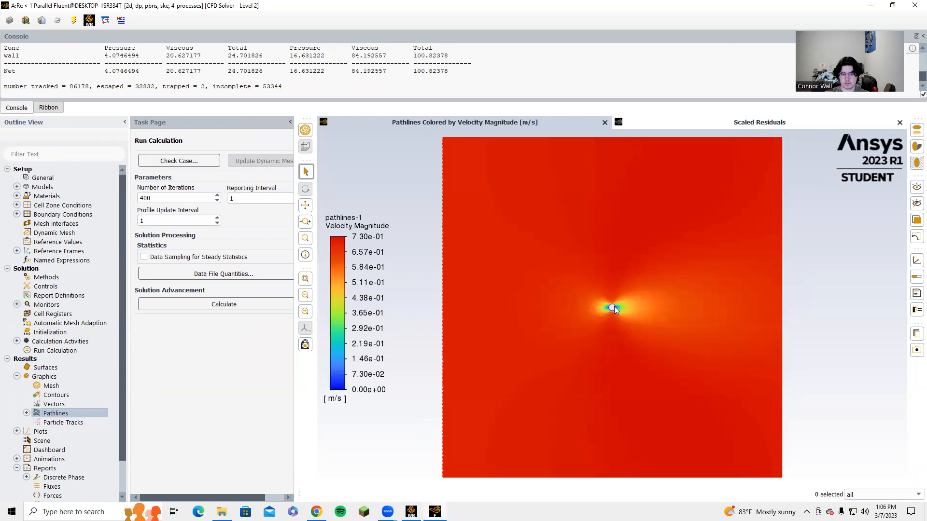
scroll(612, 317, up, 5)
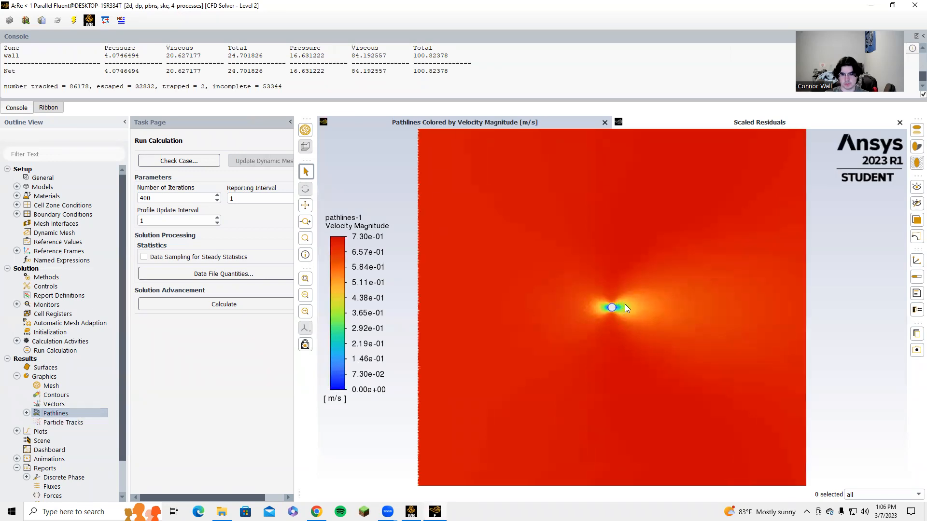
scroll(619, 300, up, 3)
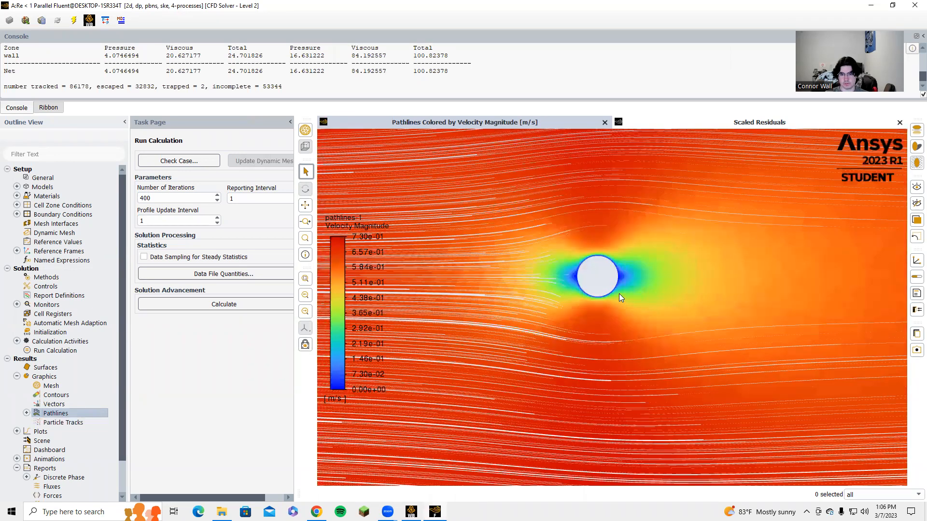
scroll(618, 295, up, 3)
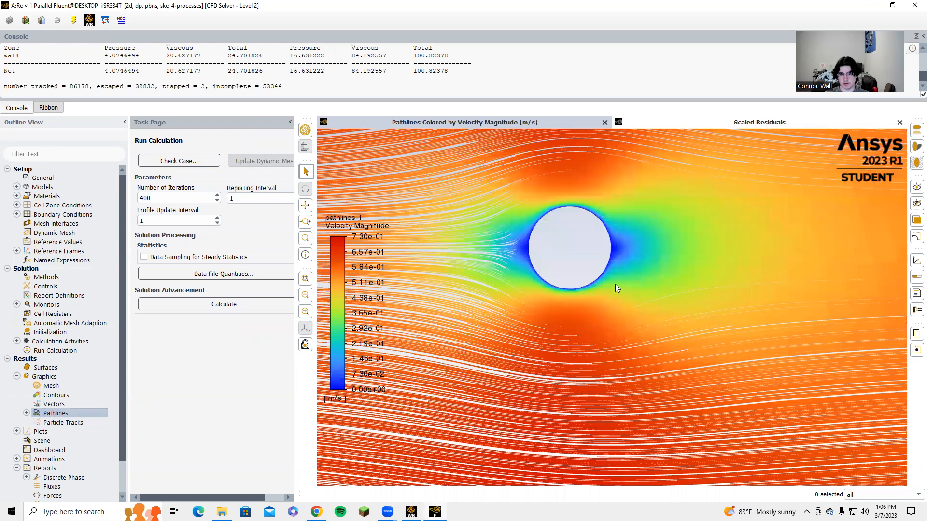
scroll(543, 264, down, 2)
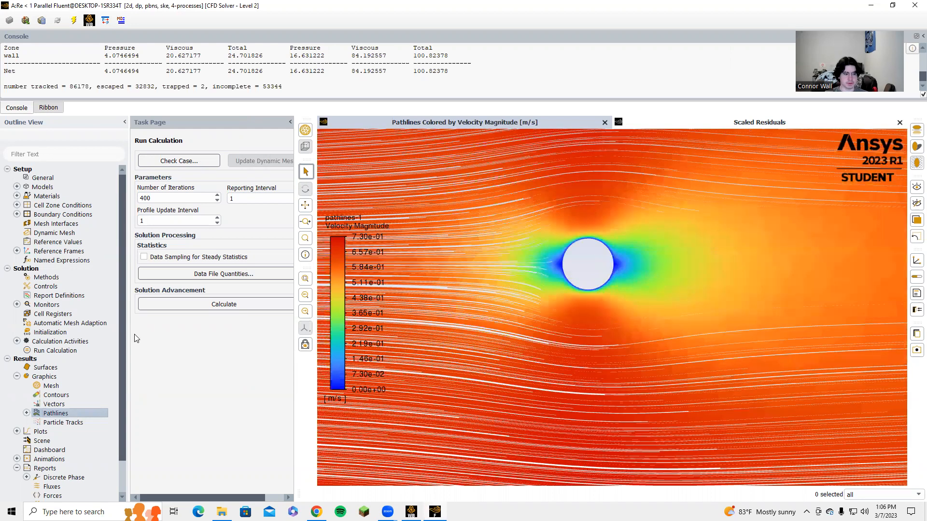
Step: Display a second pathline set colored by static pressure released from all surfaces, zoomed around the circle
double_click(53, 414)
click(548, 171)
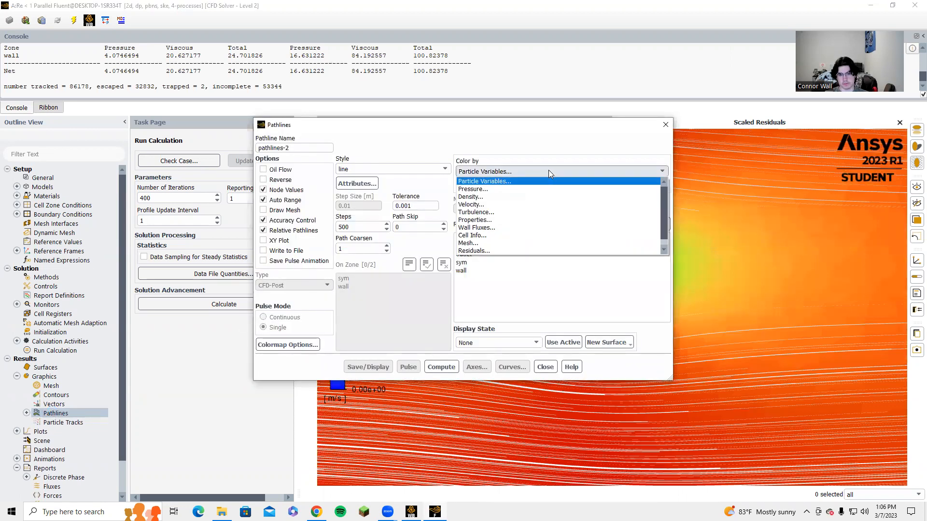
click(502, 192)
drag(478, 237, 531, 271)
click(369, 366)
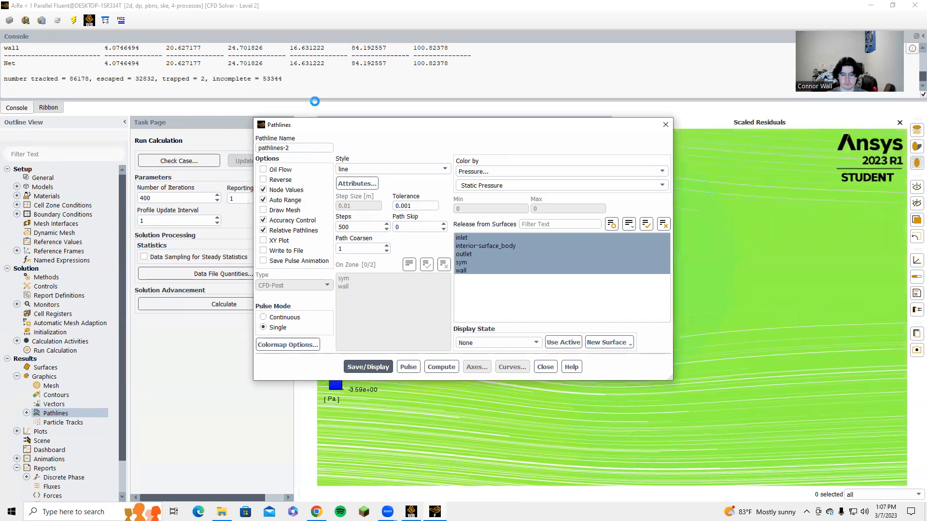
click(544, 366)
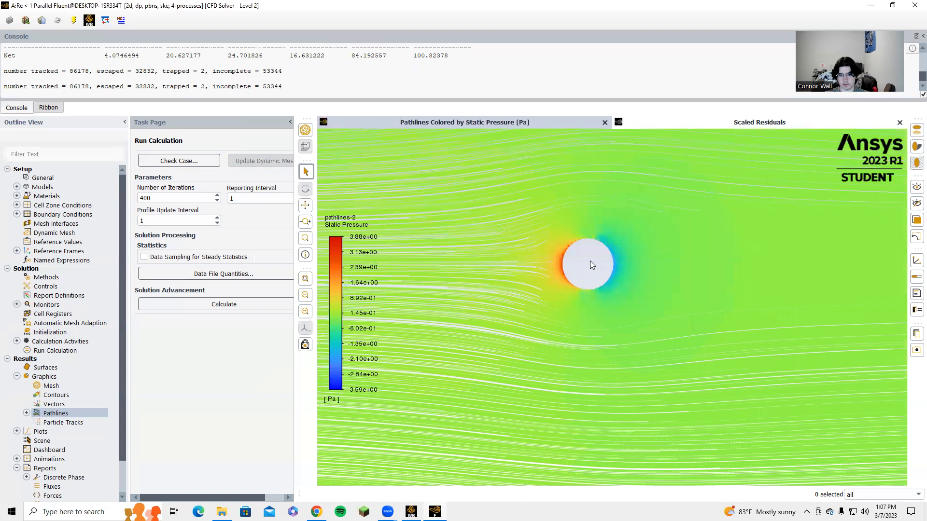
scroll(586, 271, up, 1)
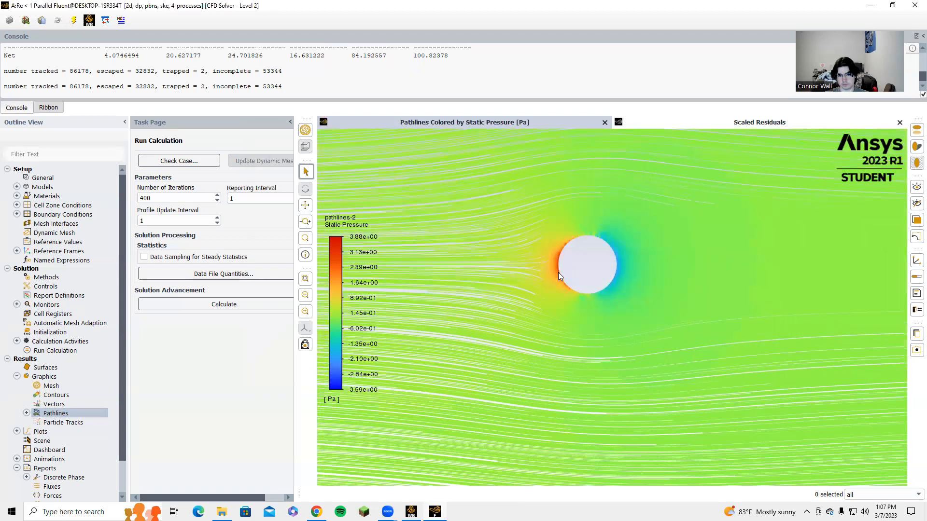
scroll(559, 272, up, 1)
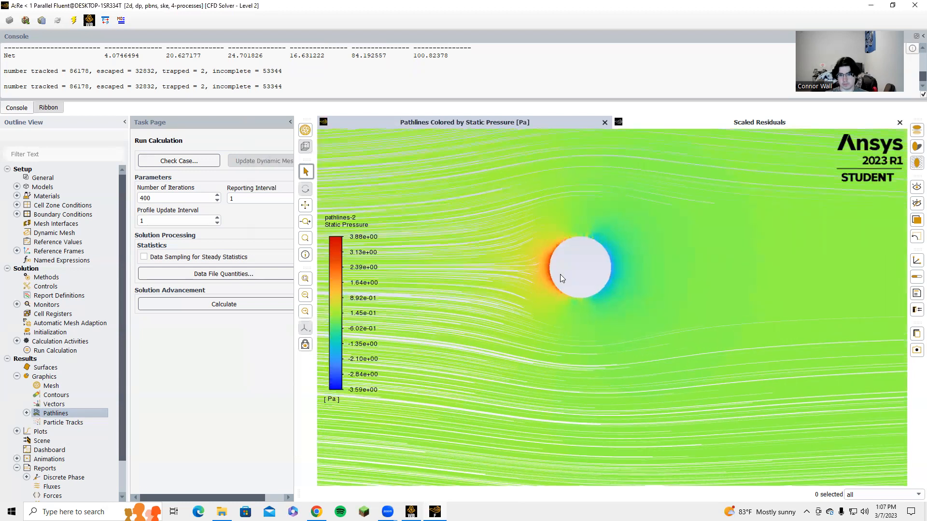
scroll(560, 274, down, 1)
scroll(560, 274, down, 1)
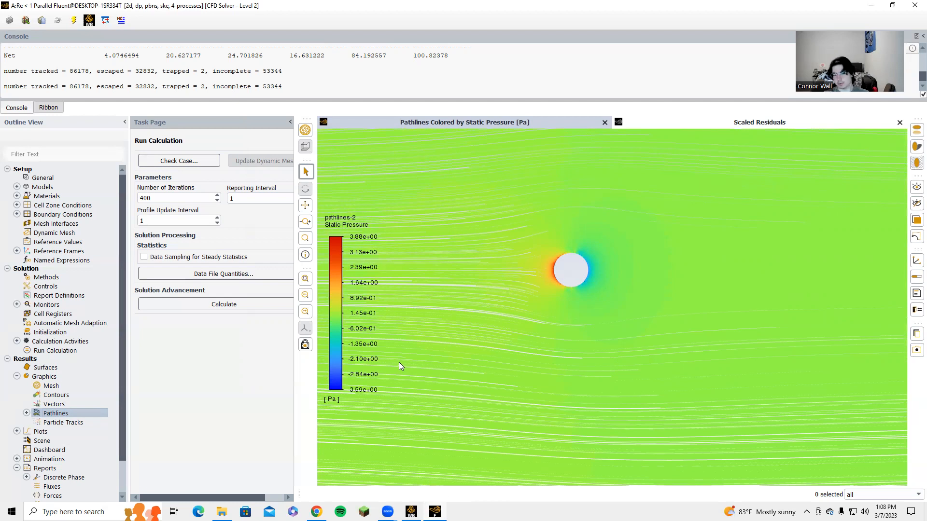
scroll(54, 85, up, 2)
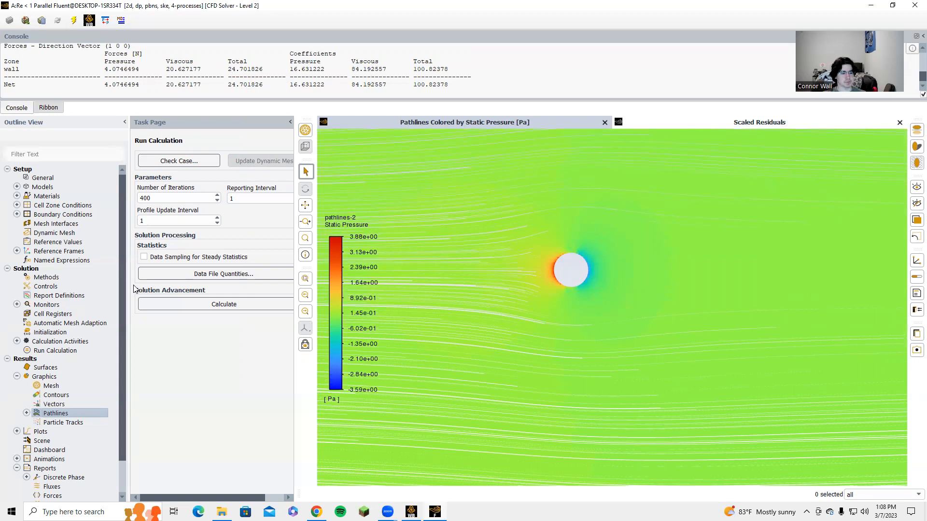
Step: Quit Fluent, keeping the settings changes for the current calculation only
click(27, 413)
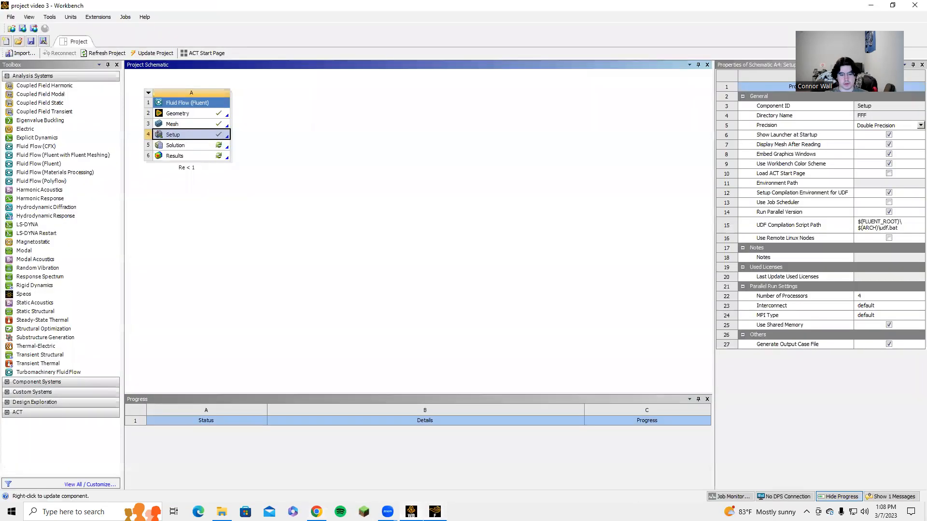
mouse_move(435, 512)
click(480, 439)
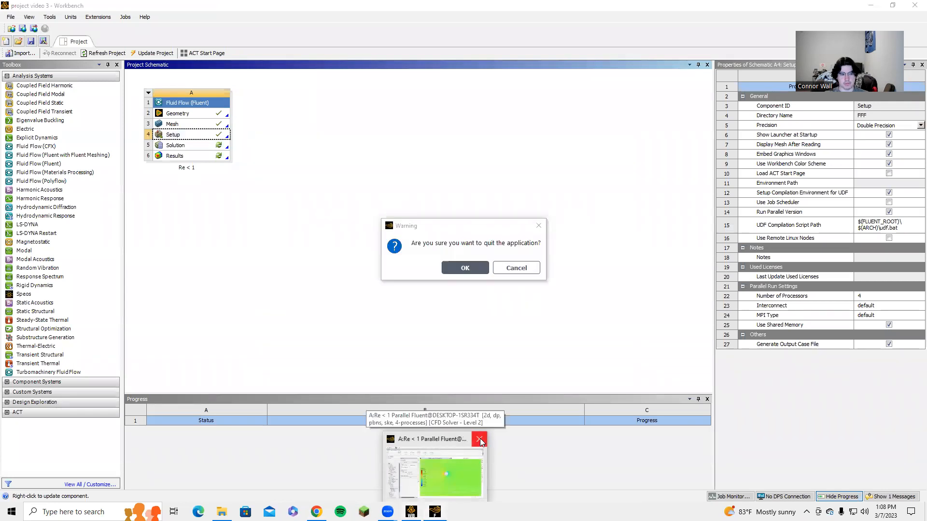
click(478, 272)
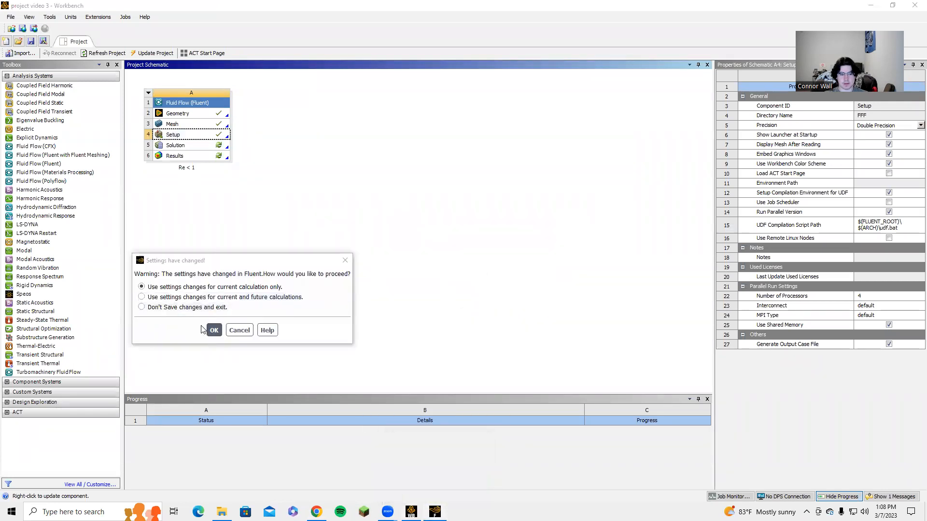
click(214, 330)
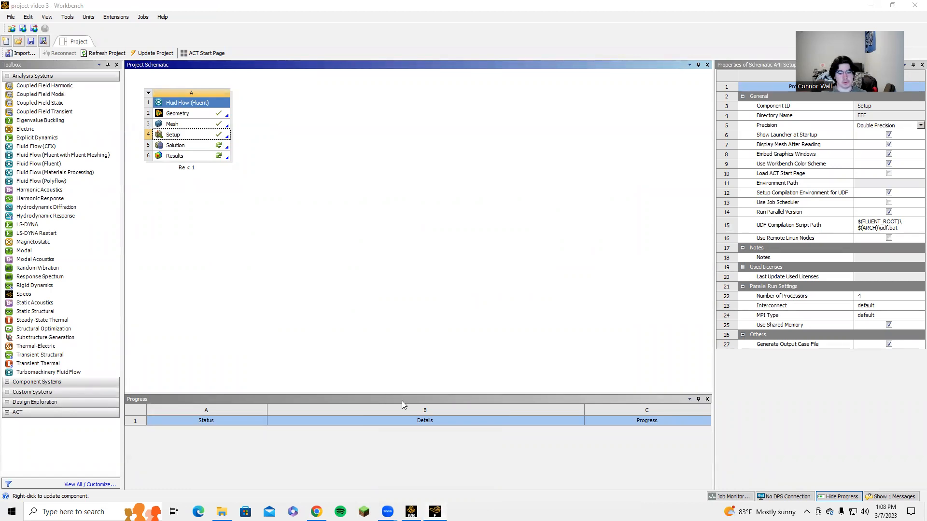
mouse_move(435, 511)
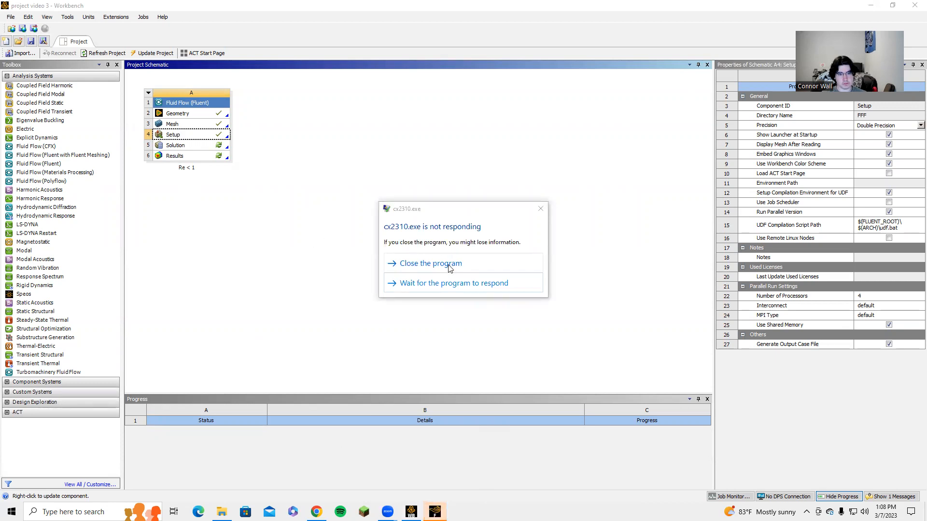
Step: Close the unresponsive solver prompt and add a new Fluid Flow (Fluent) system beside the Re < 1 system
click(539, 209)
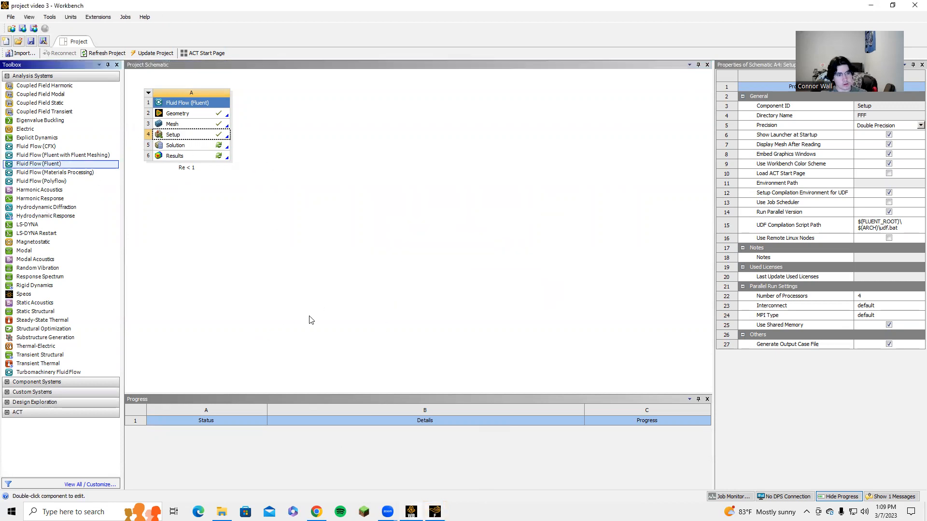
drag(35, 165, 305, 125)
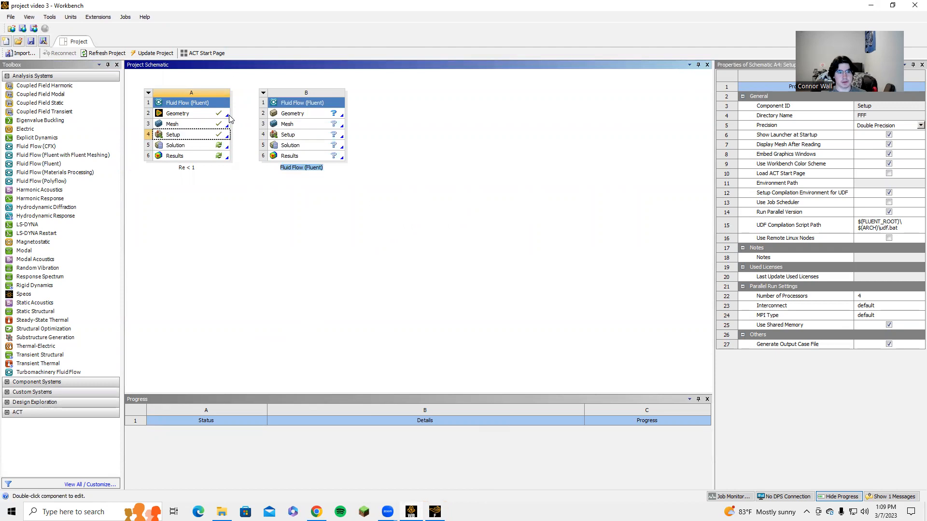
Step: Share the Re < 1 system's Geometry and Mesh with the new Fluid Flow system
drag(186, 115, 296, 116)
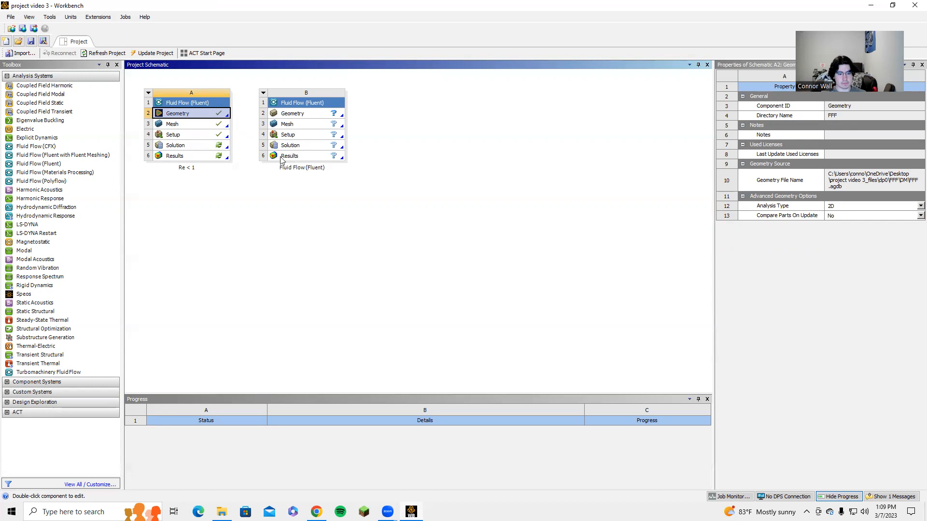
click(251, 174)
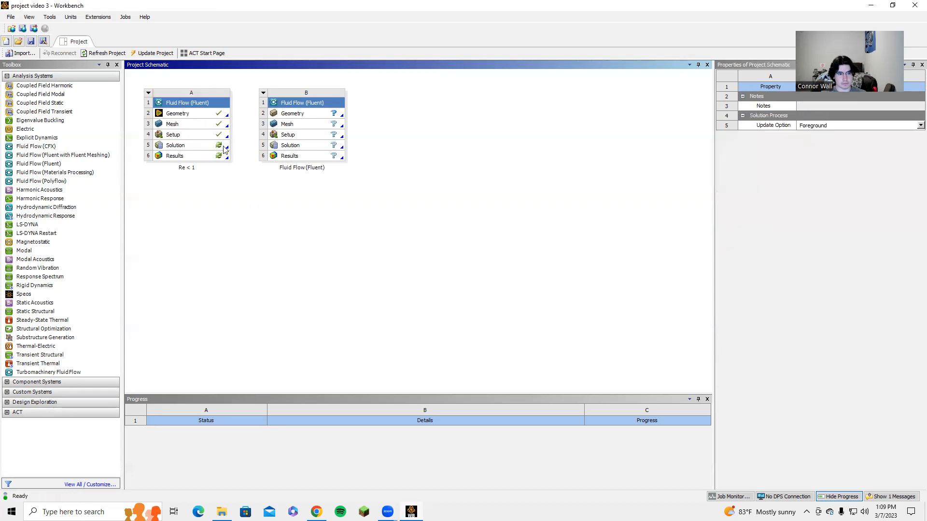
click(228, 116)
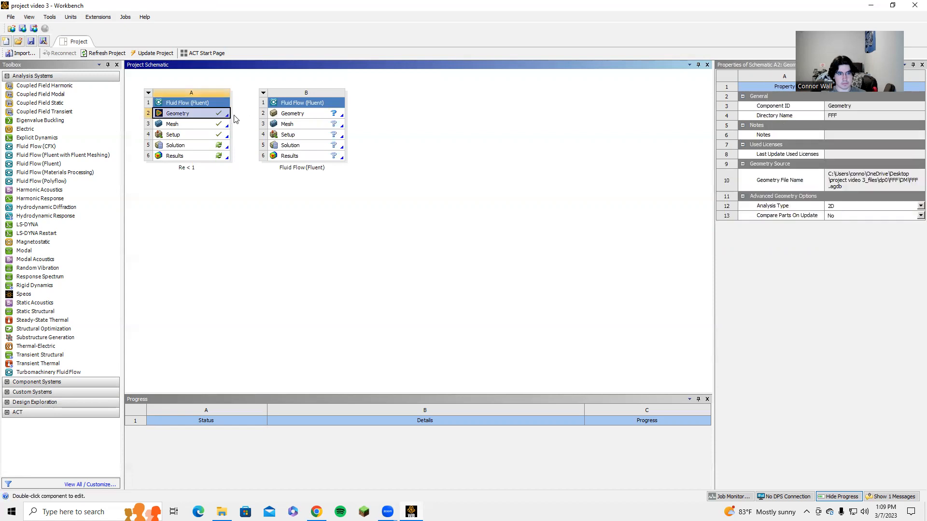
drag(227, 116, 282, 115)
drag(227, 124, 285, 124)
click(251, 205)
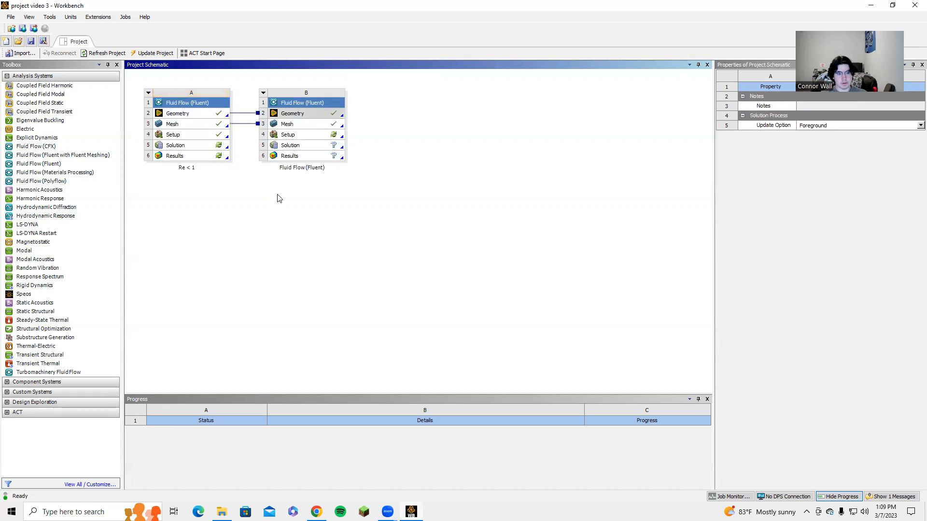
Step: Rename the new system as Re = 40
double_click(309, 129)
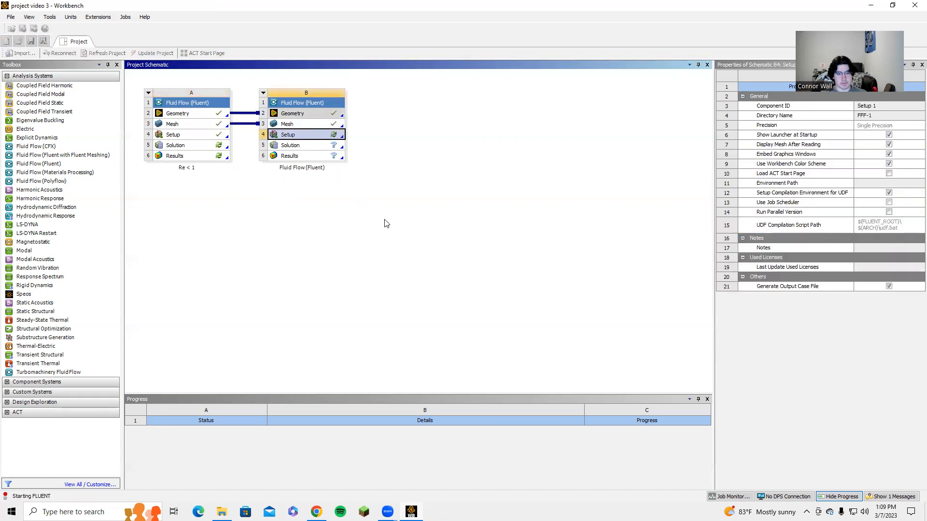
click(642, 121)
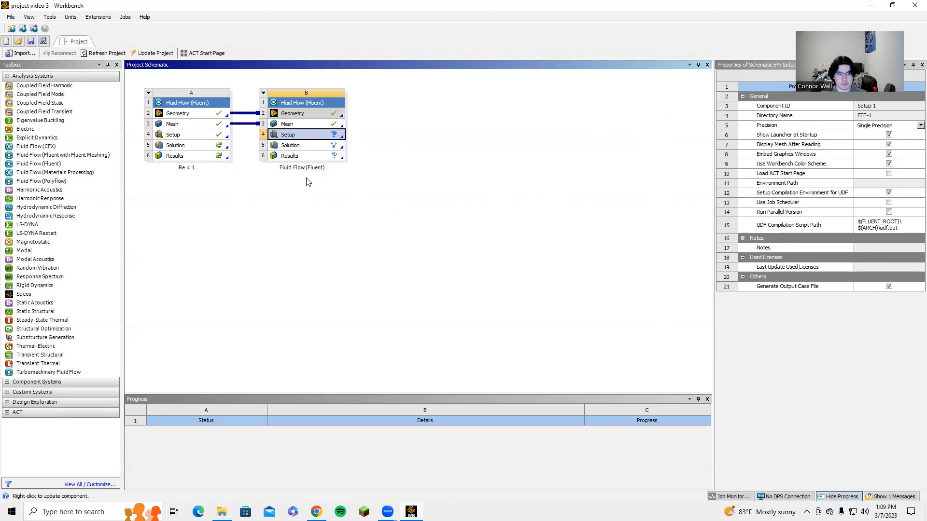
double_click(301, 167)
text(R)
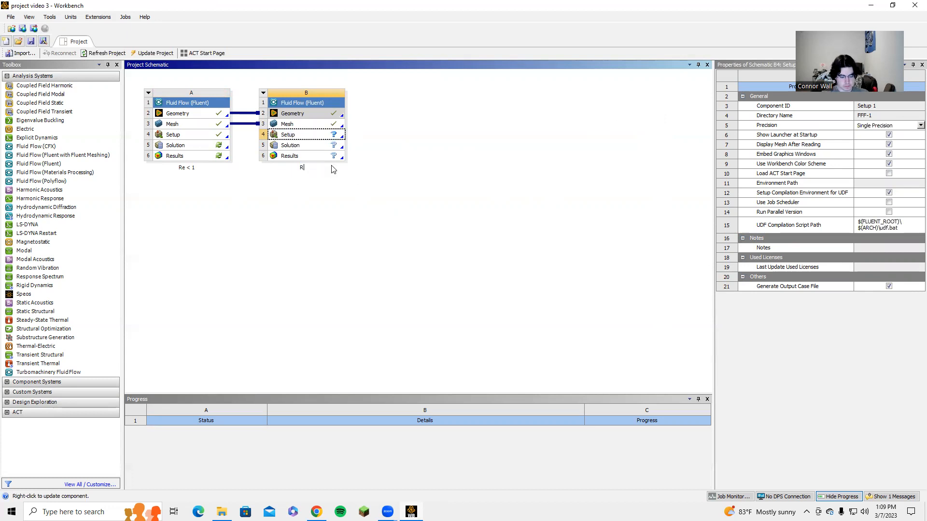
text(e = 40)
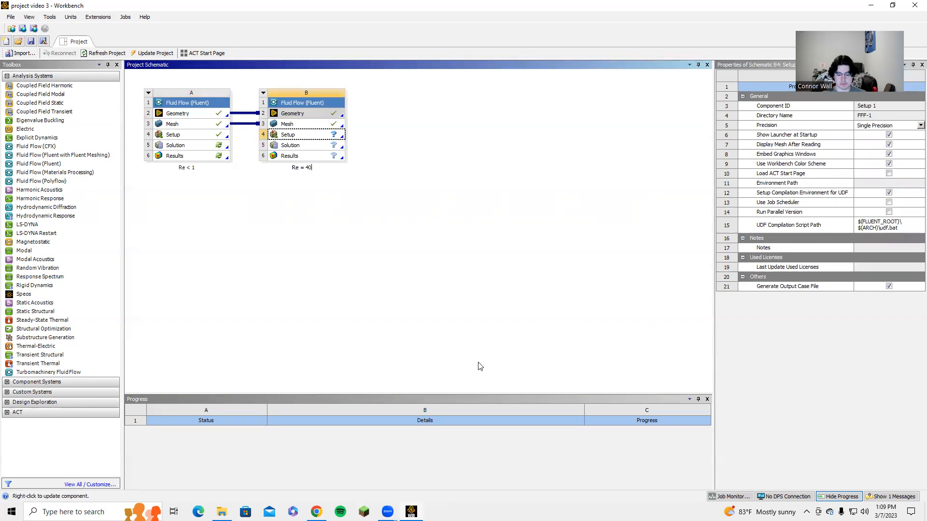
key(Return)
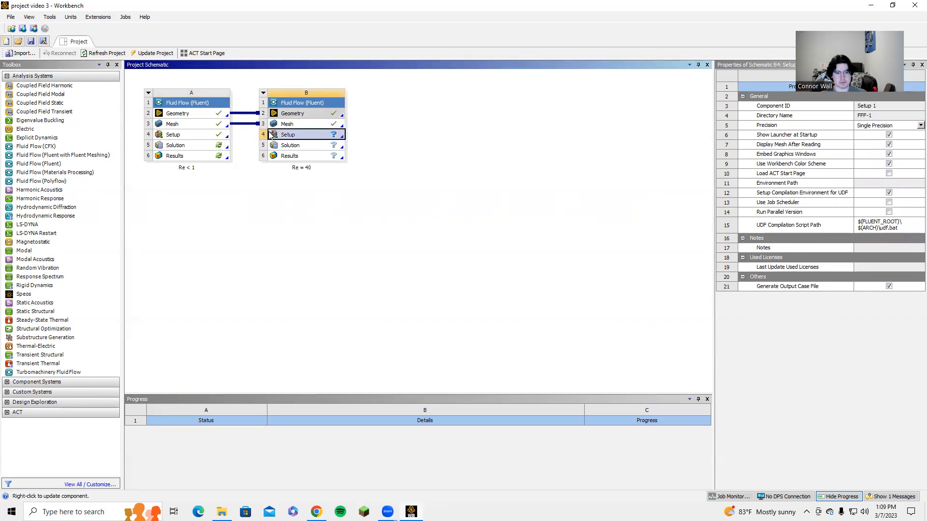
Step: Launch Fluent on the Re = 40 system's Setup with Double Precision enabled
double_click(293, 138)
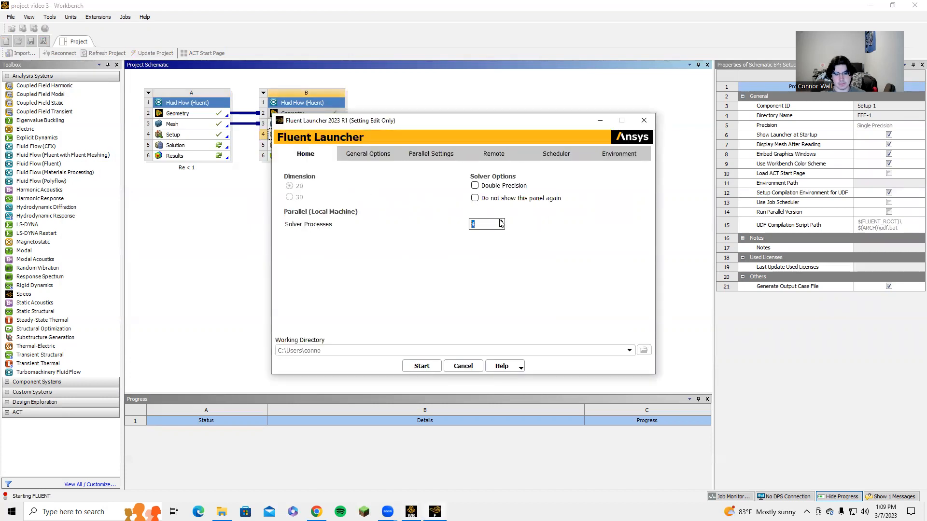
click(475, 185)
click(420, 365)
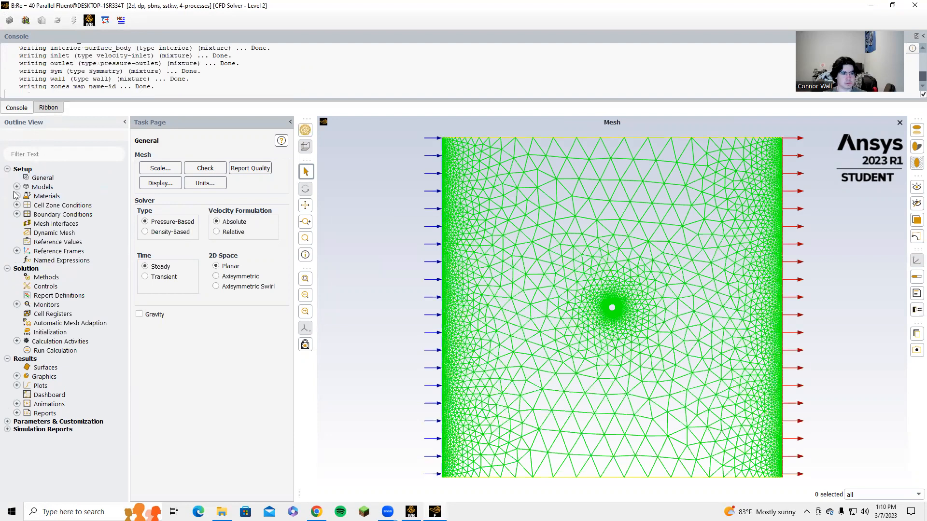
Step: Set the viscous model to standard k-epsilon with Enhanced Wall Treatment
double_click(62, 216)
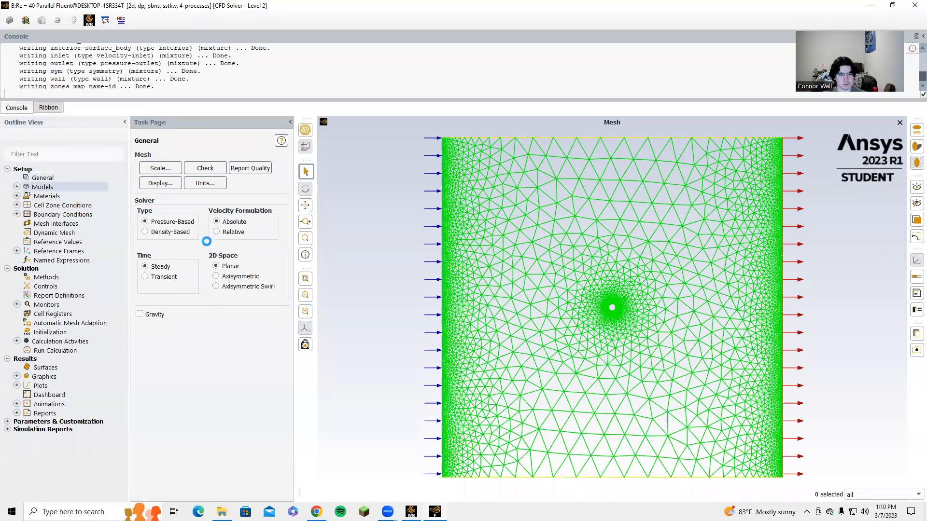
click(367, 149)
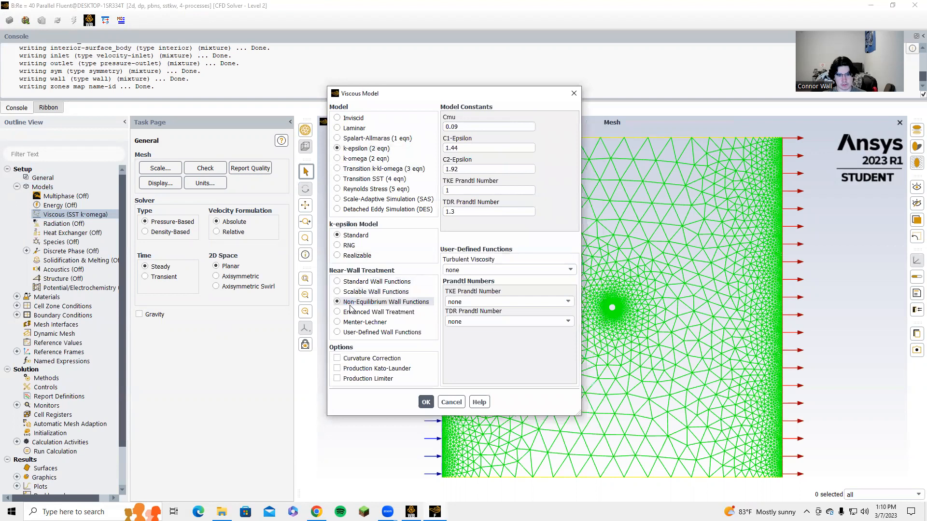
click(362, 312)
click(352, 359)
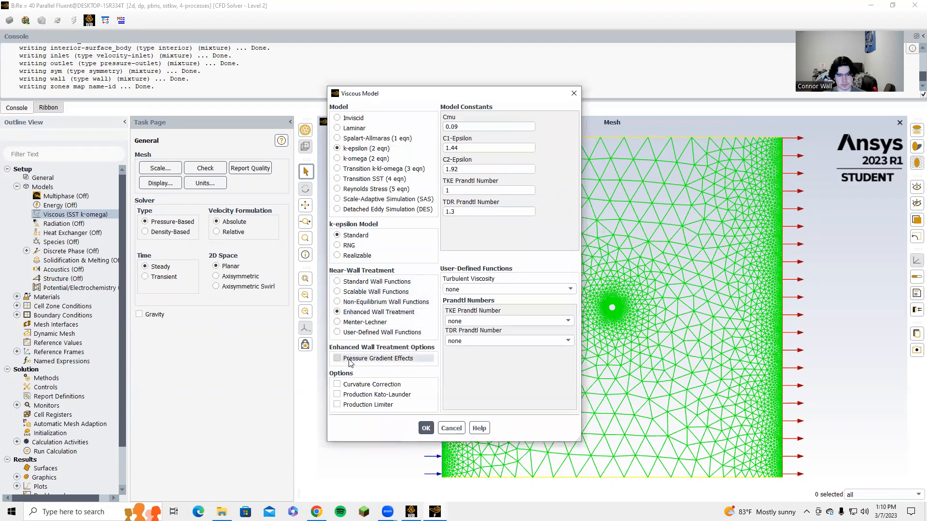
click(424, 429)
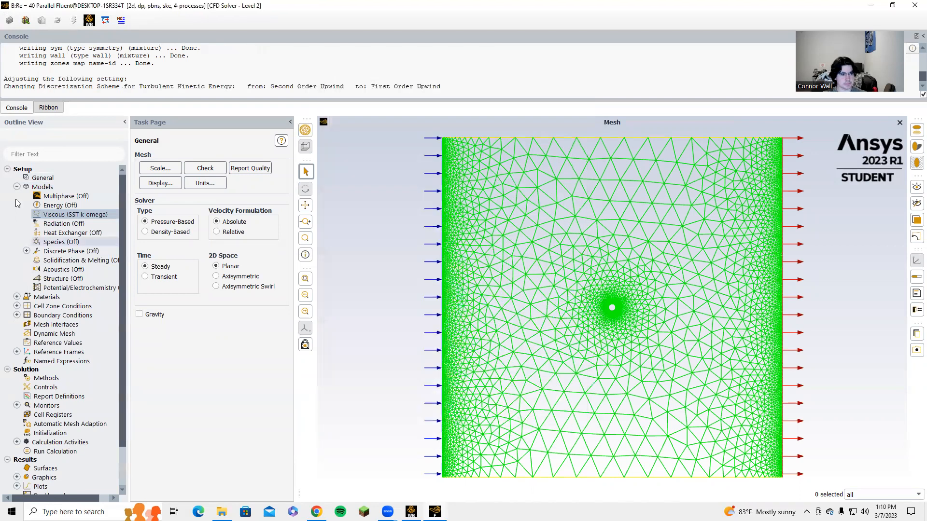
Step: Set the air material's density to 1 kg/m³ and viscosity to 1 kg/(m s)
click(17, 187)
click(16, 196)
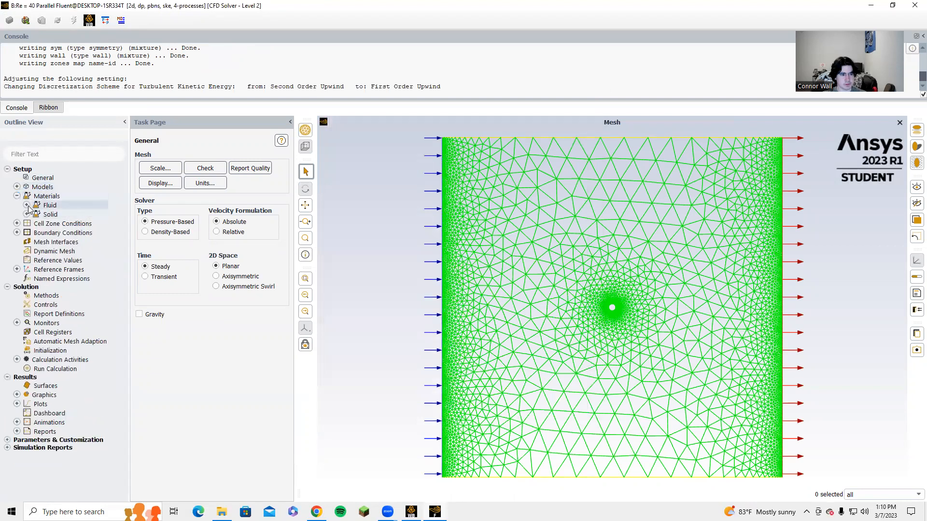
click(27, 205)
double_click(56, 214)
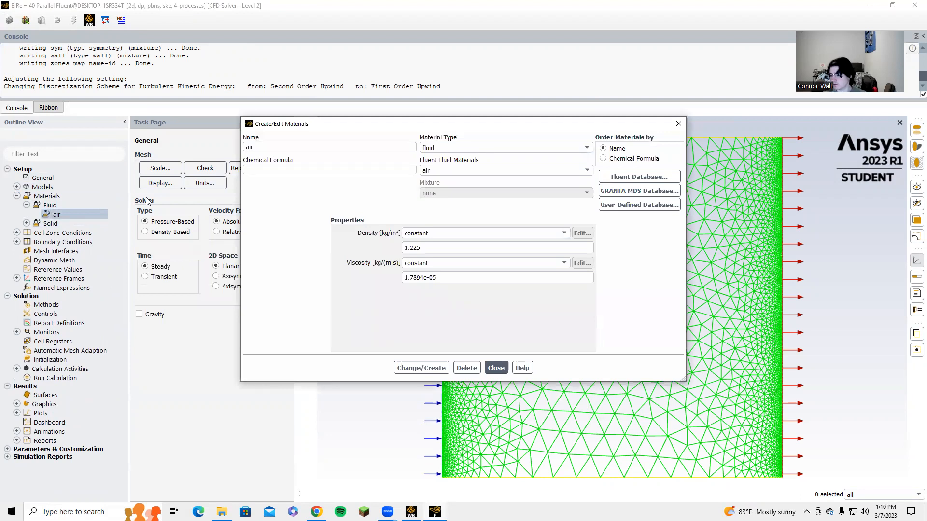
double_click(432, 248)
text(1)
double_click(442, 280)
text(1)
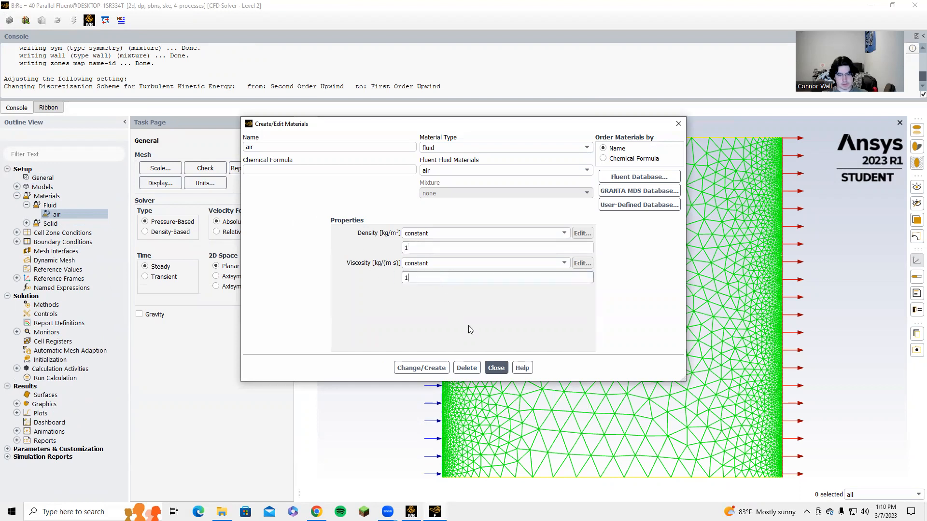
click(424, 367)
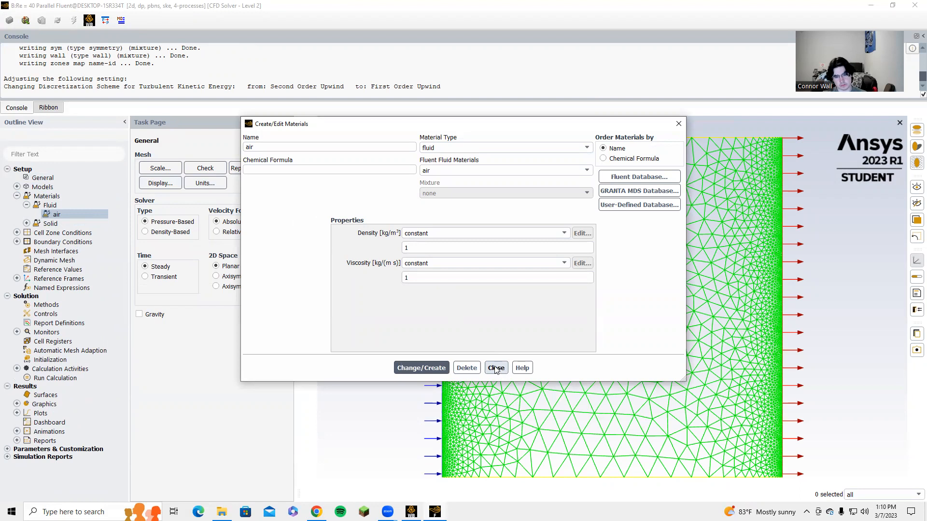
click(496, 369)
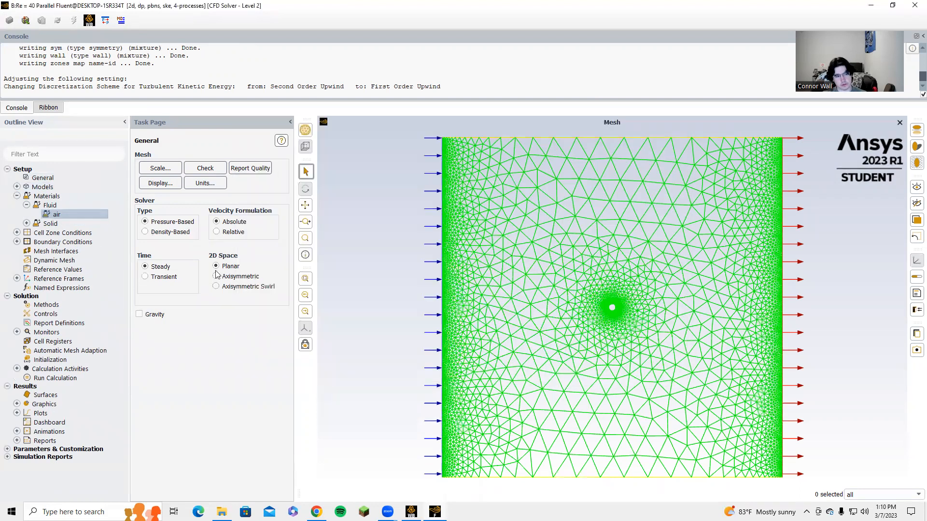
Step: Set the inlet boundary's velocity magnitude to 40 m/s
click(18, 197)
double_click(46, 216)
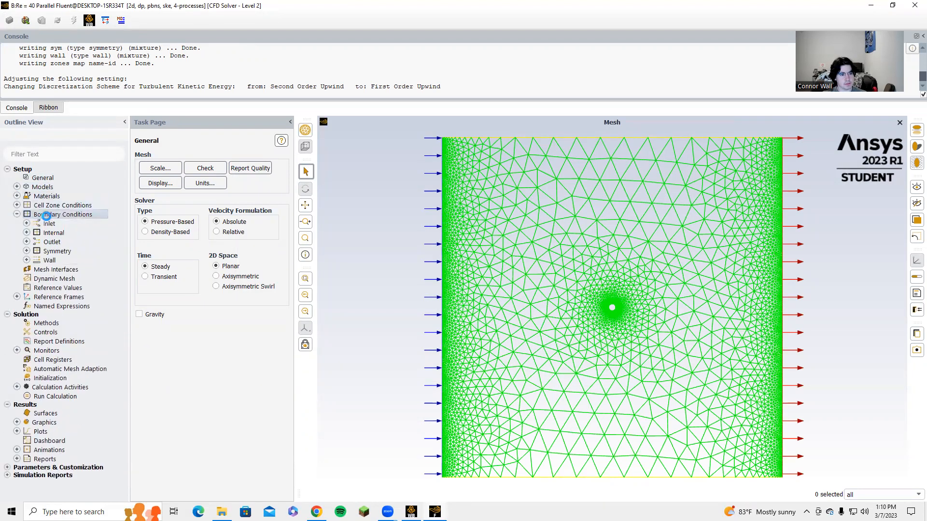
click(154, 175)
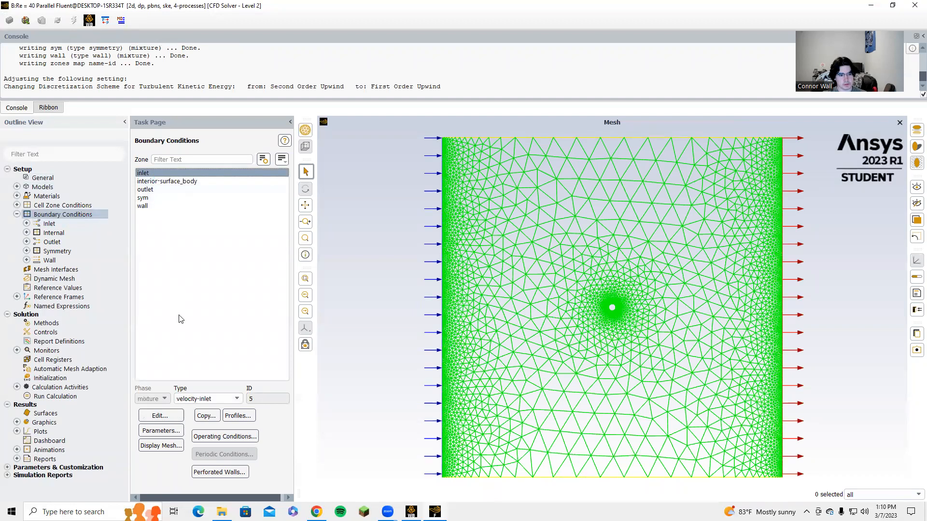
click(161, 416)
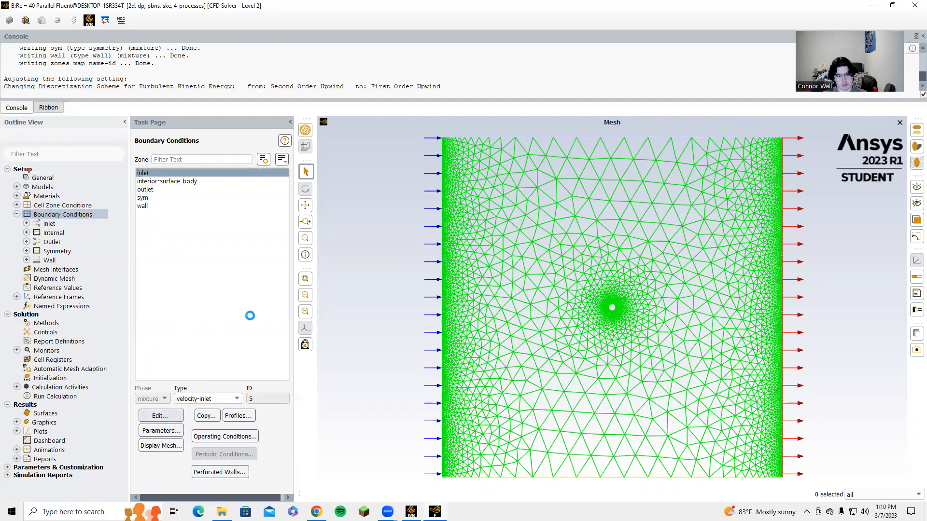
double_click(314, 343)
text(40)
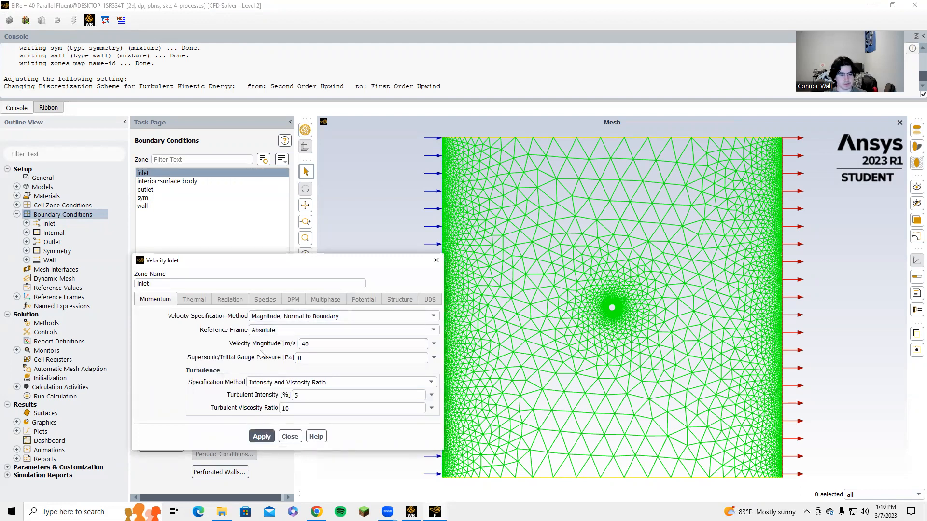
click(290, 436)
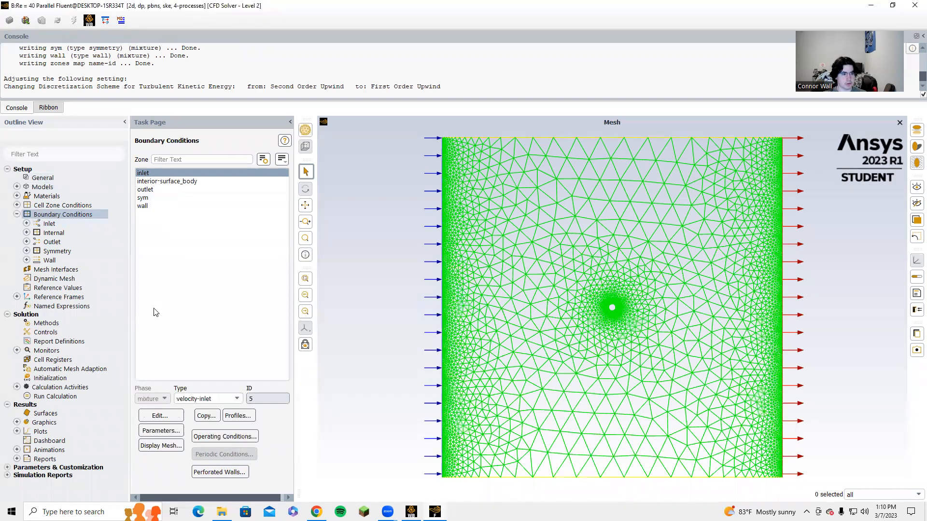
Step: Compute reference values from the inlet and set the reference zone to surface_body
click(17, 215)
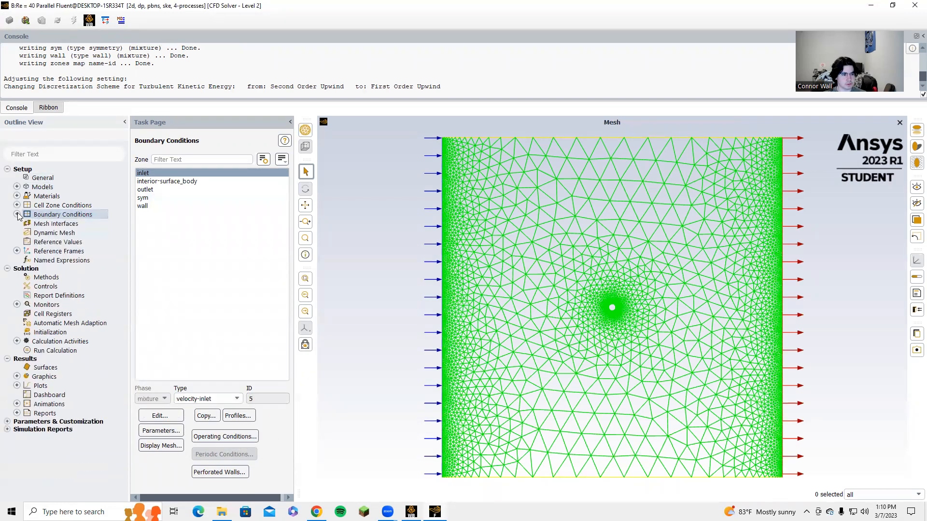
click(58, 242)
click(270, 165)
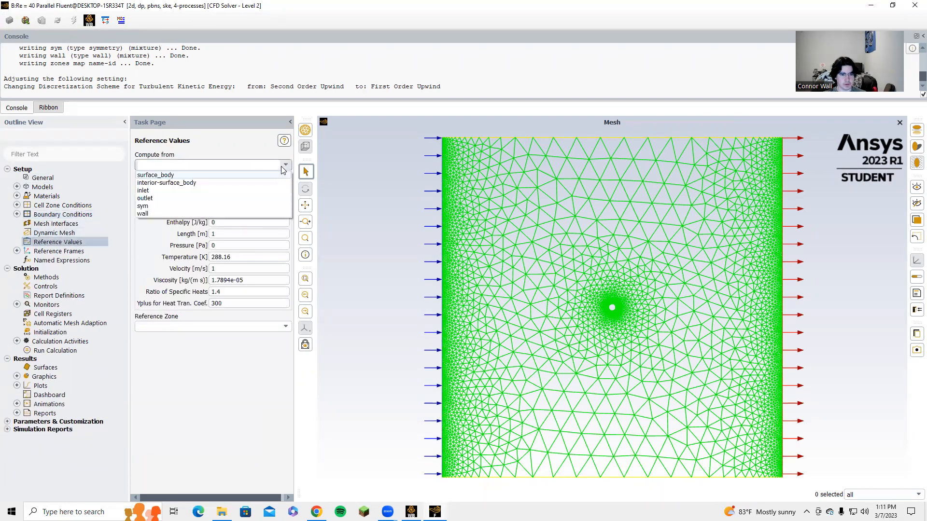
click(231, 184)
click(284, 328)
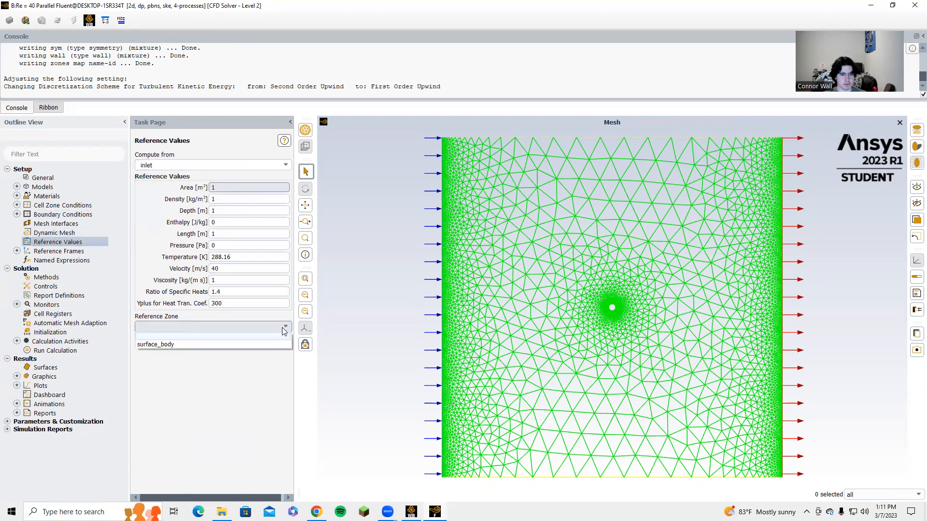
click(199, 343)
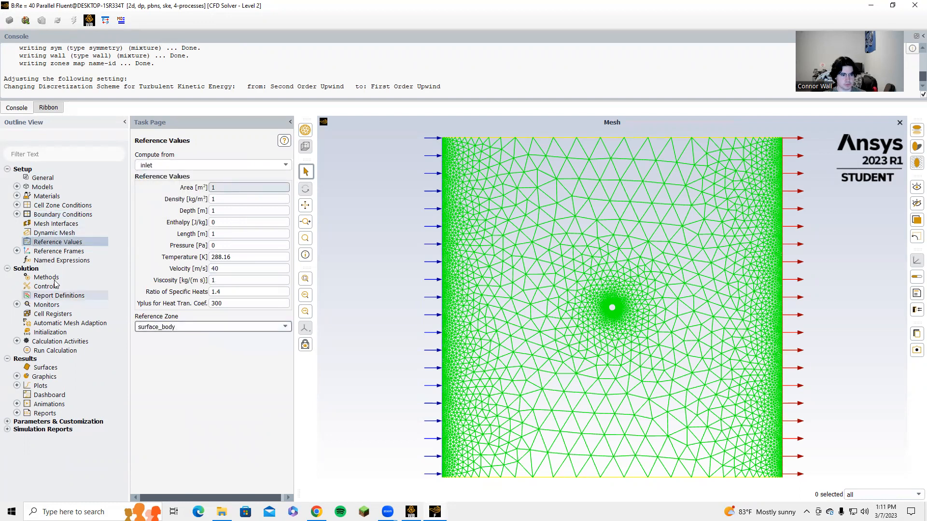
Step: Set the pressure-velocity coupling scheme in the solution methods to SIMPLE
click(17, 251)
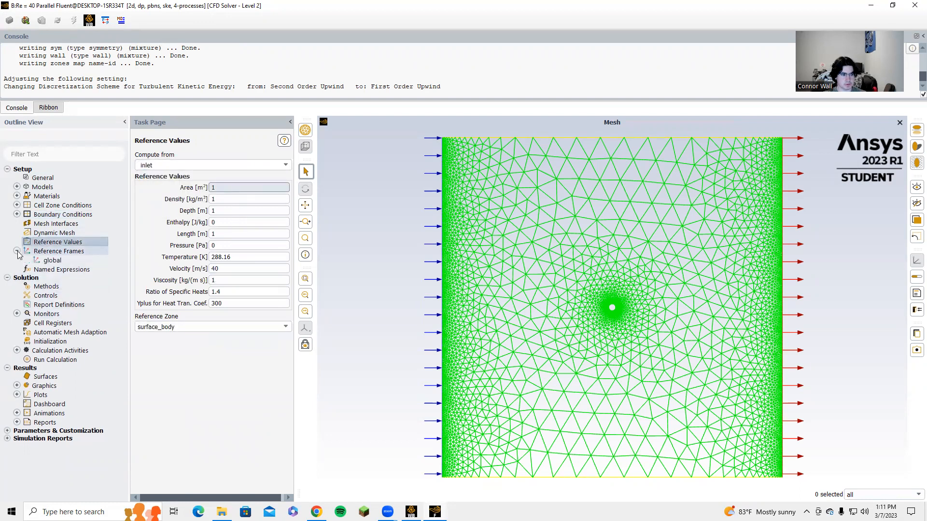
click(47, 287)
click(267, 176)
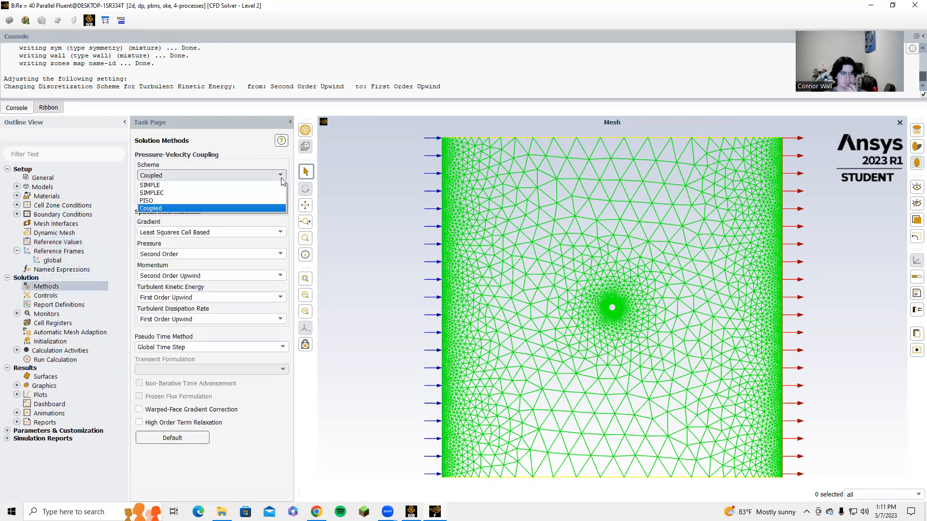
click(245, 178)
click(265, 177)
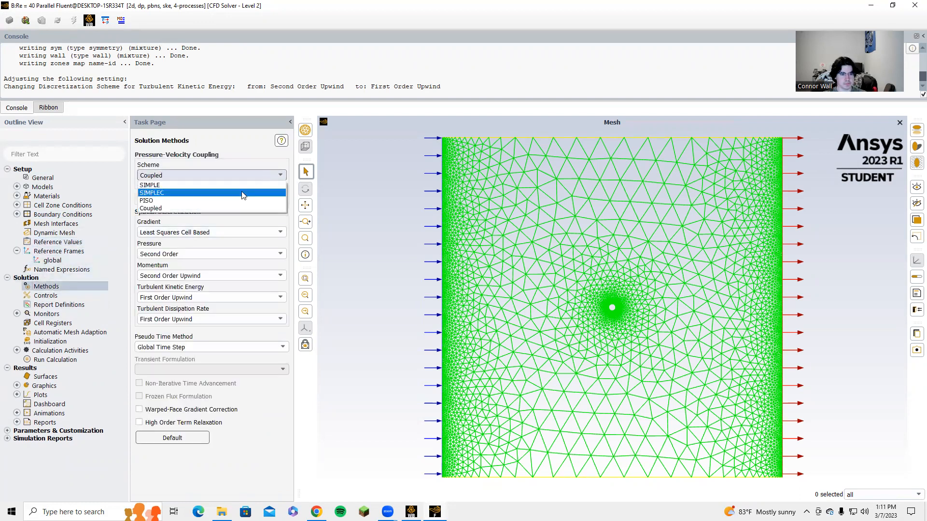
click(220, 184)
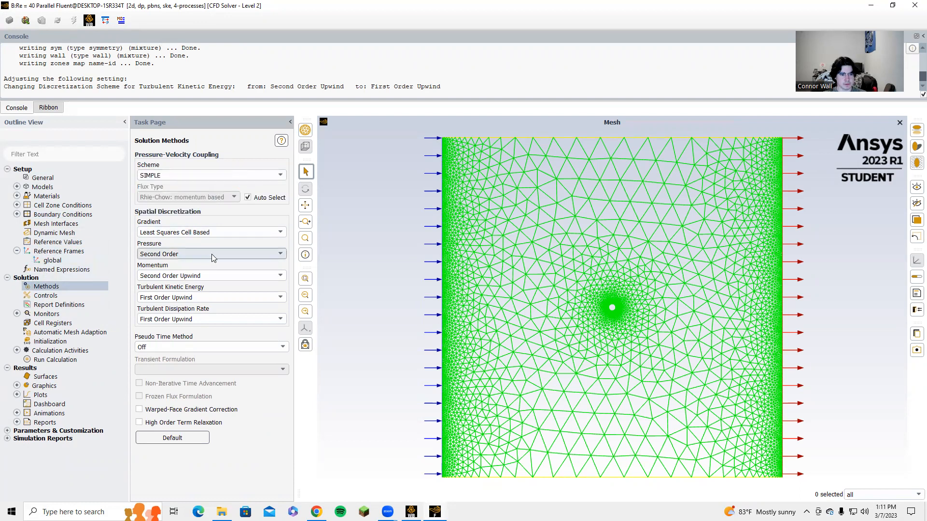
Step: Set the pressure spatial discretization scheme to PRESTO!
click(211, 254)
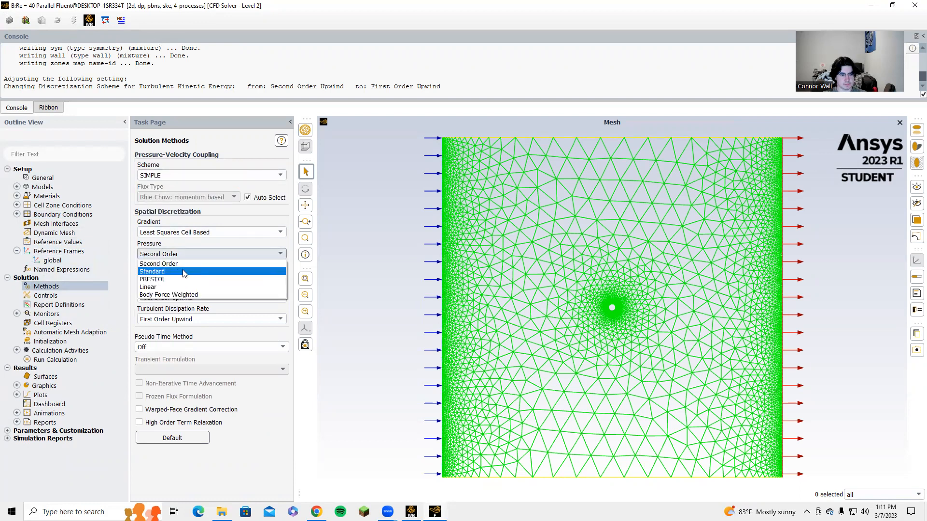
click(183, 279)
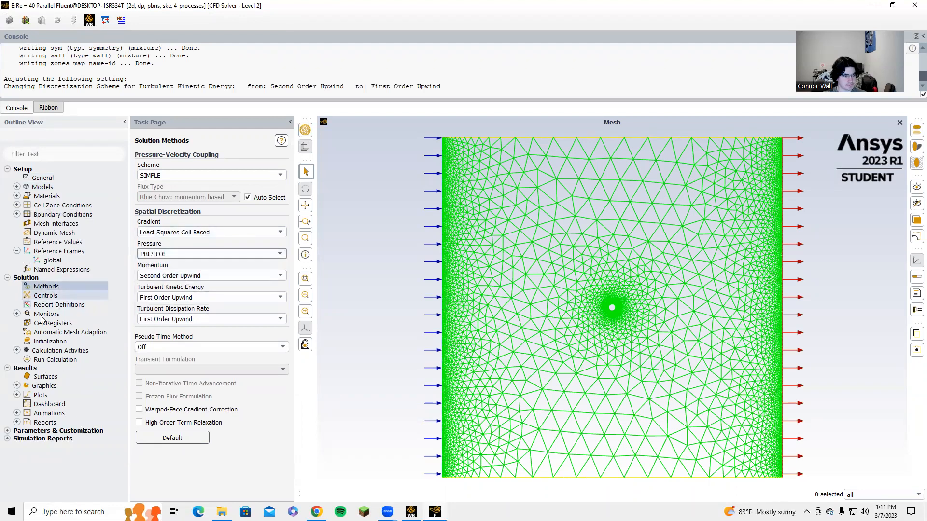
Step: Set the absolute convergence criteria of all residuals (continuity, velocities, k, epsilon) to 1e-6
click(17, 314)
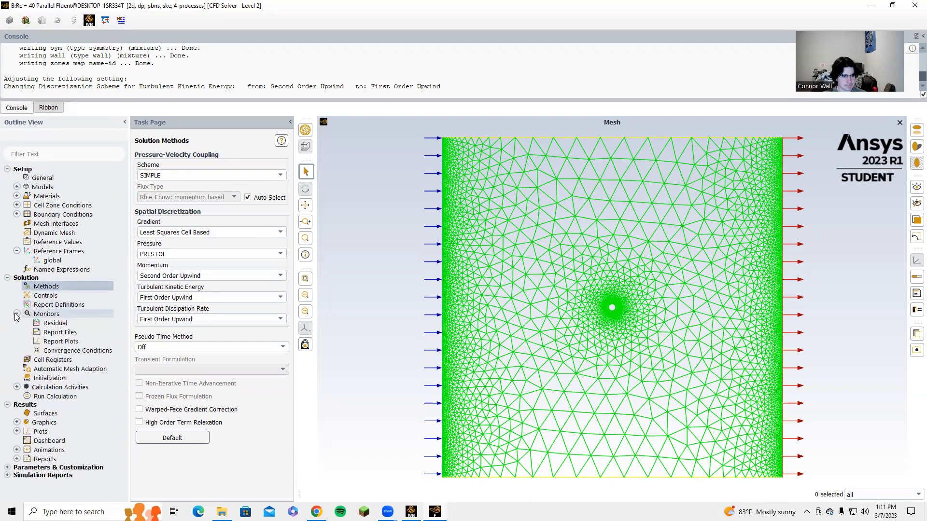
double_click(50, 322)
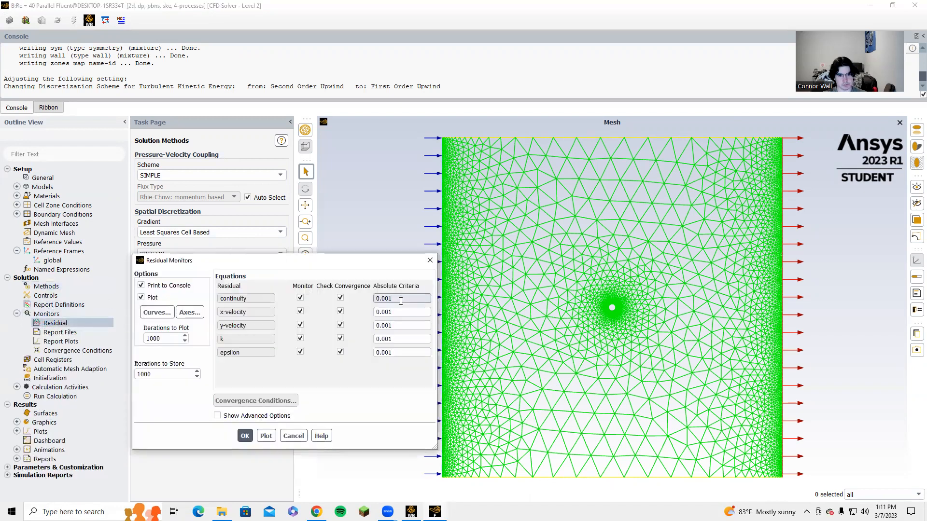
key(BackSpace)
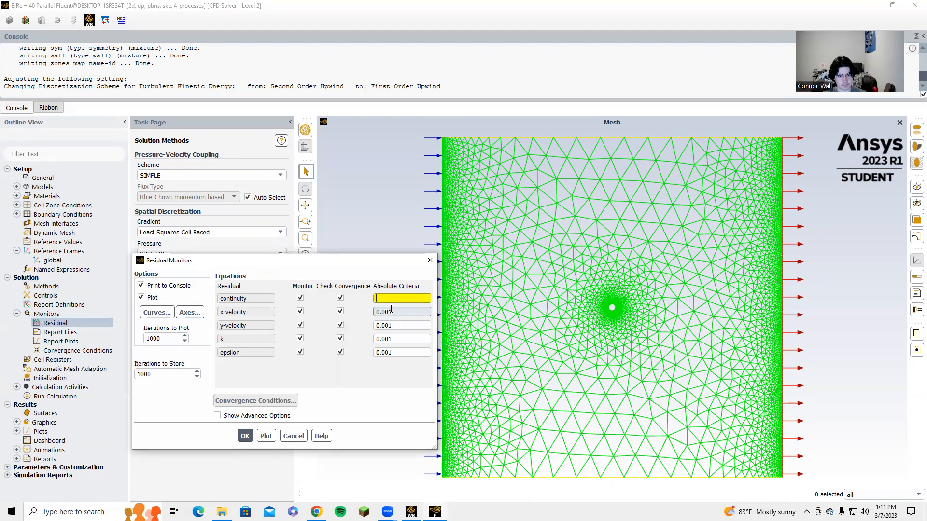
text(e-6)
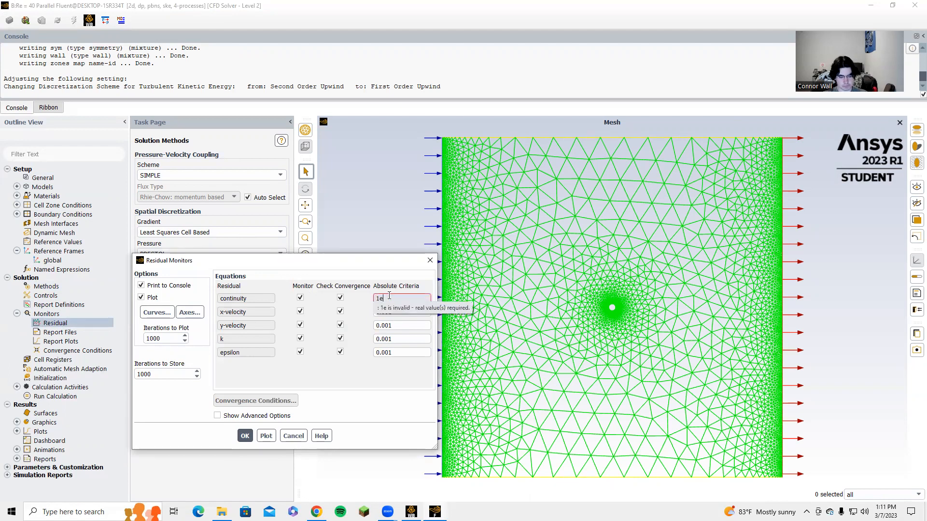
drag(395, 298, 325, 274)
key(ctrl+c)
drag(392, 313, 367, 355)
key(ctrl+v)
key(ctrl+v)
key(ctrl+v)
key(ctrl+v)
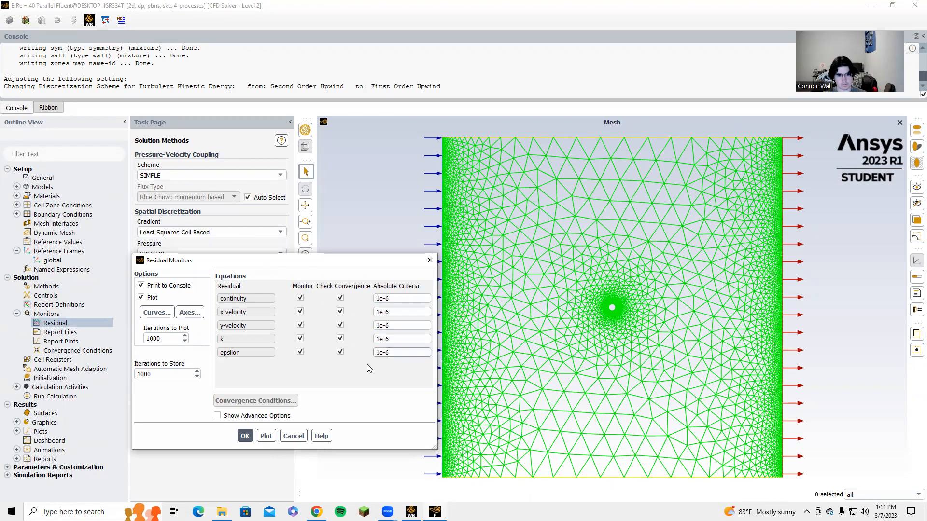
click(245, 435)
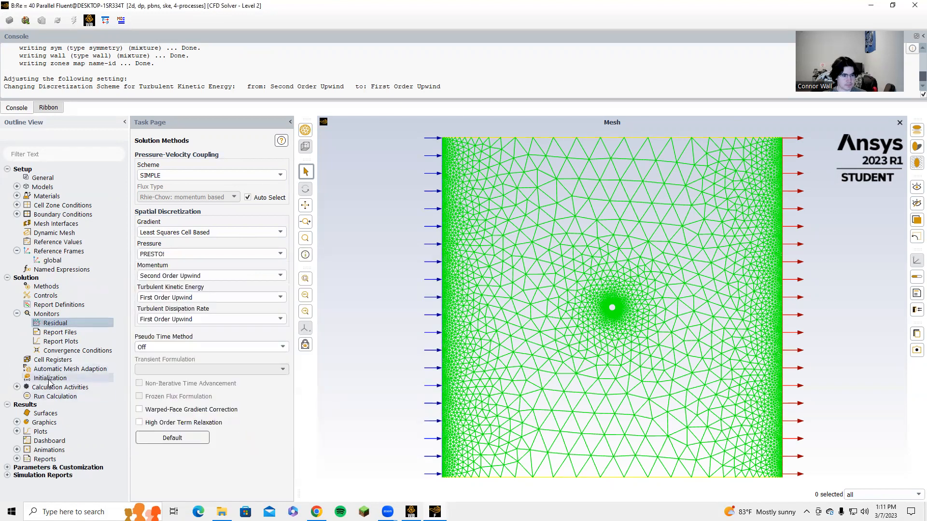
Step: Initialize the solution using hybrid initialization
click(17, 313)
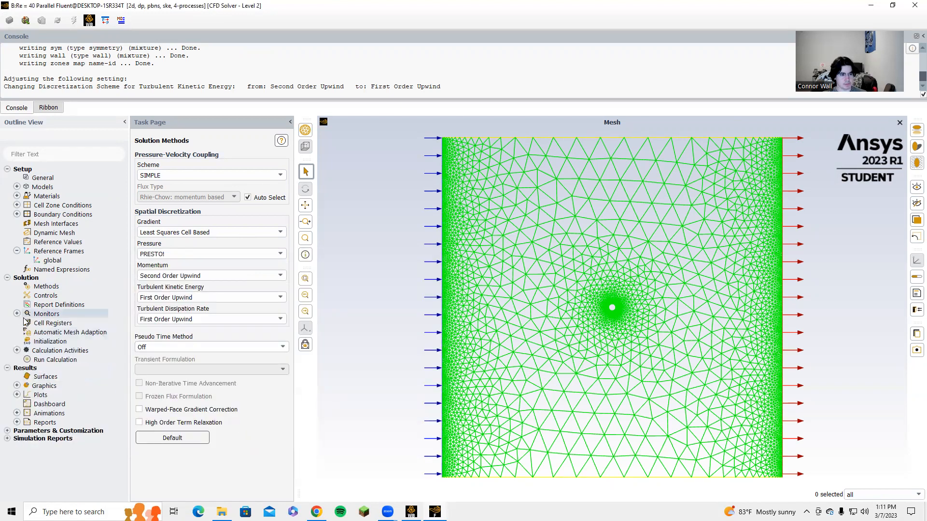
click(50, 341)
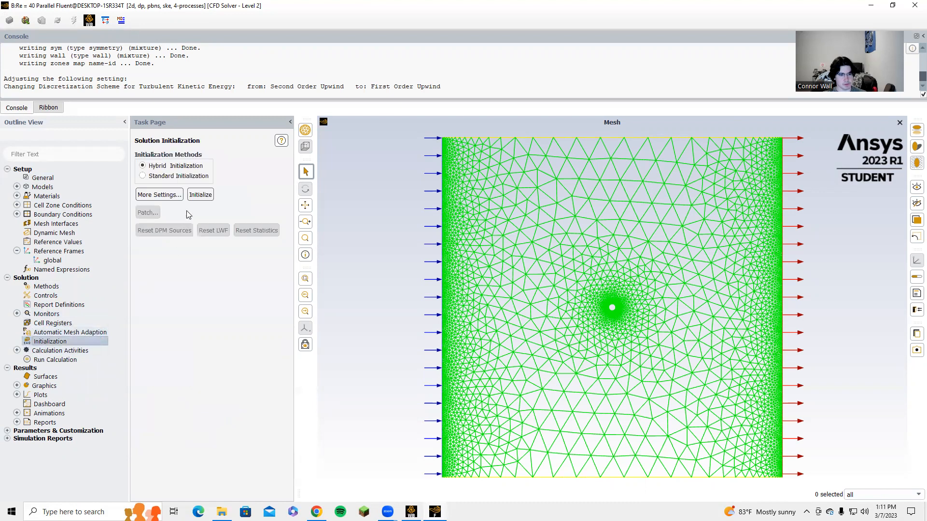
click(190, 195)
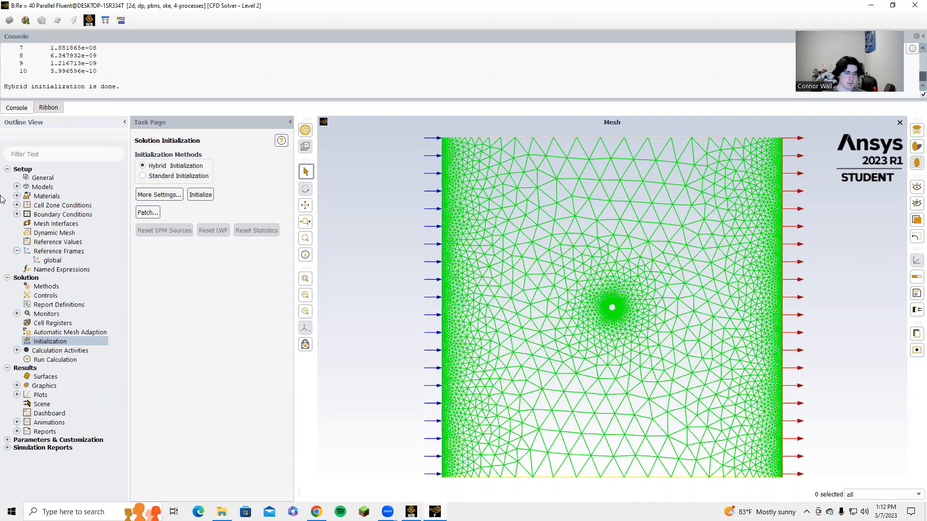
Step: Set the number of iterations to 400 and start the calculation
click(55, 360)
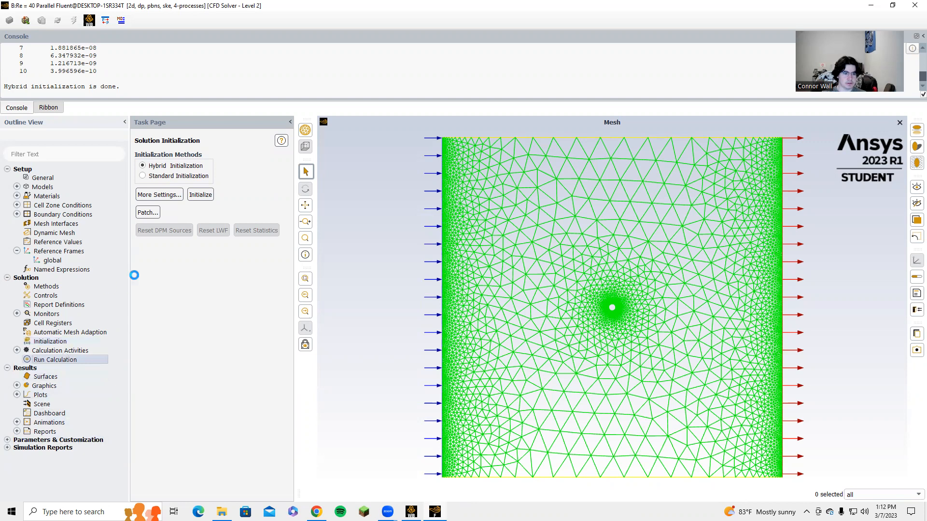
double_click(165, 196)
text(4)
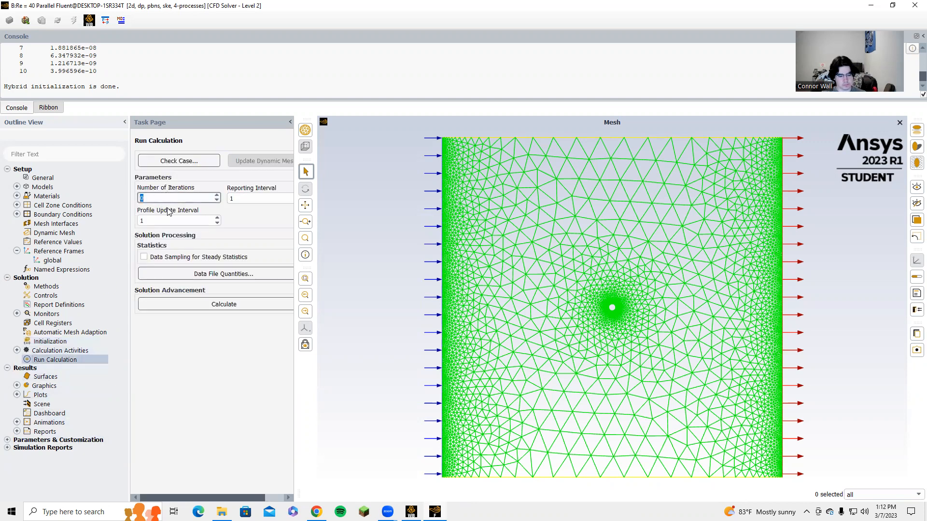
text(00)
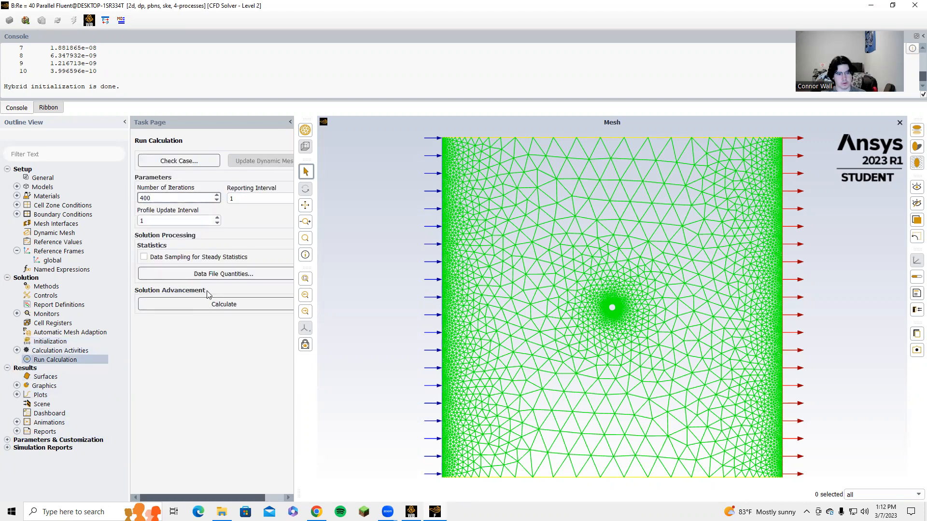
click(206, 305)
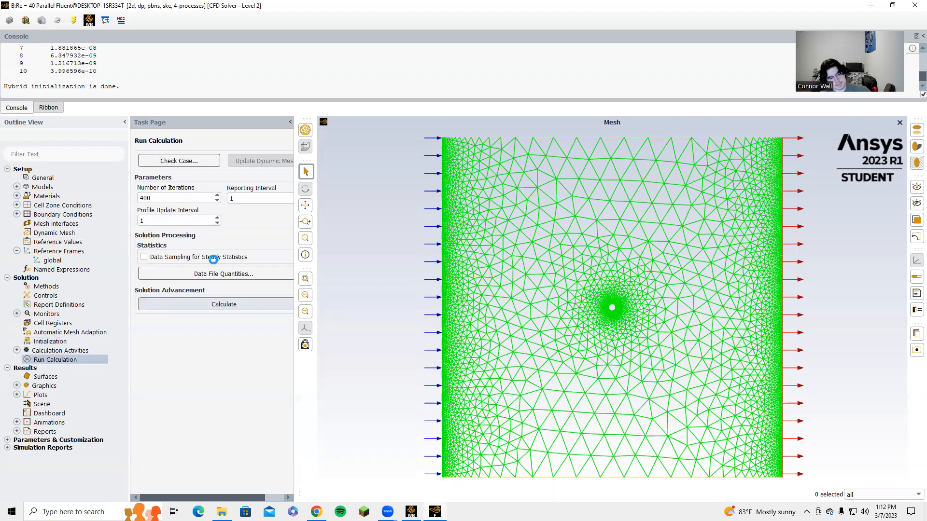
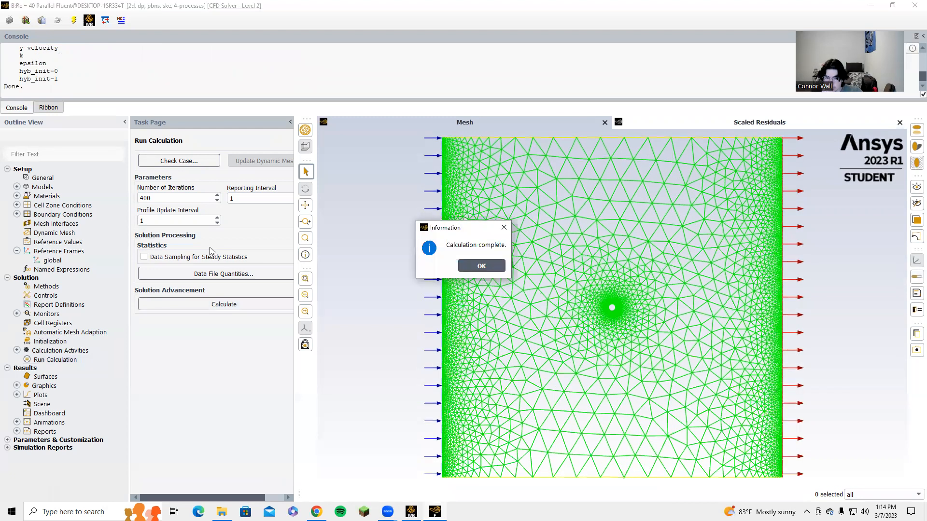
Step: Print the force report on the wall along the x direction (1, 0)
click(471, 267)
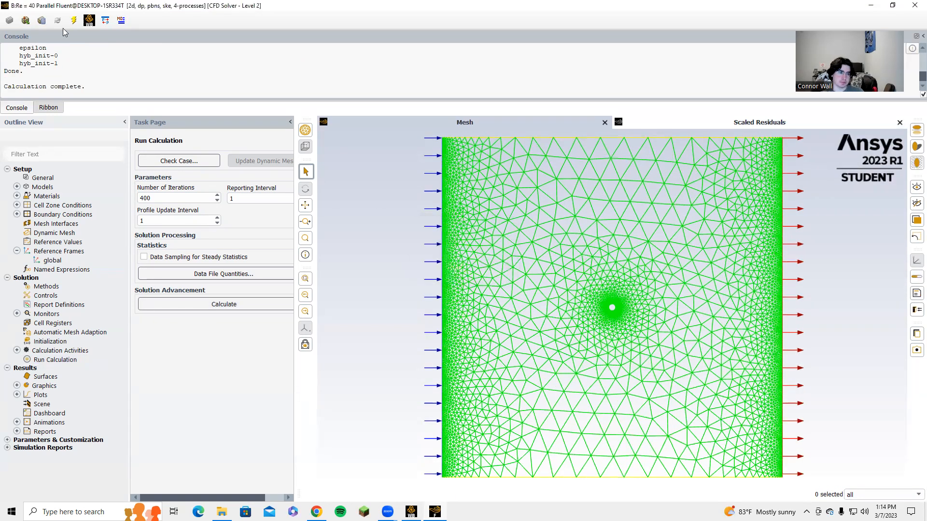
click(17, 432)
double_click(54, 459)
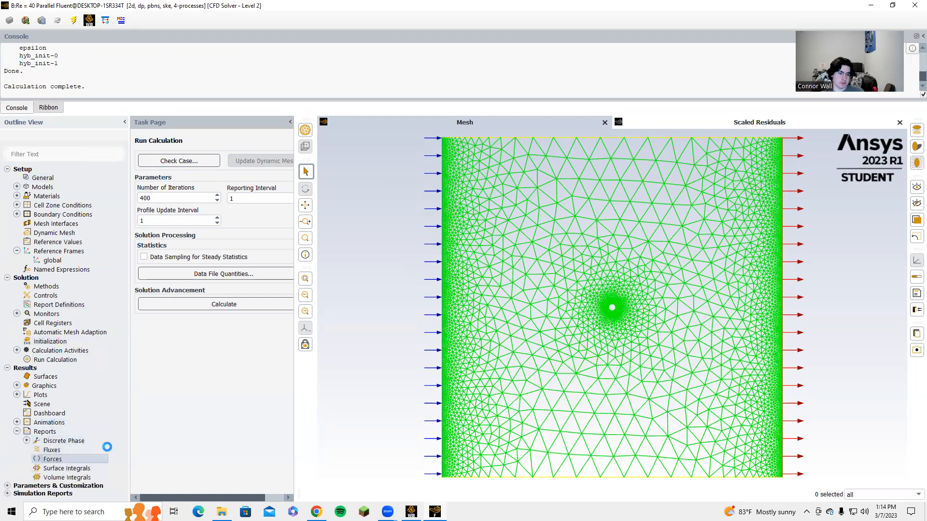
click(273, 293)
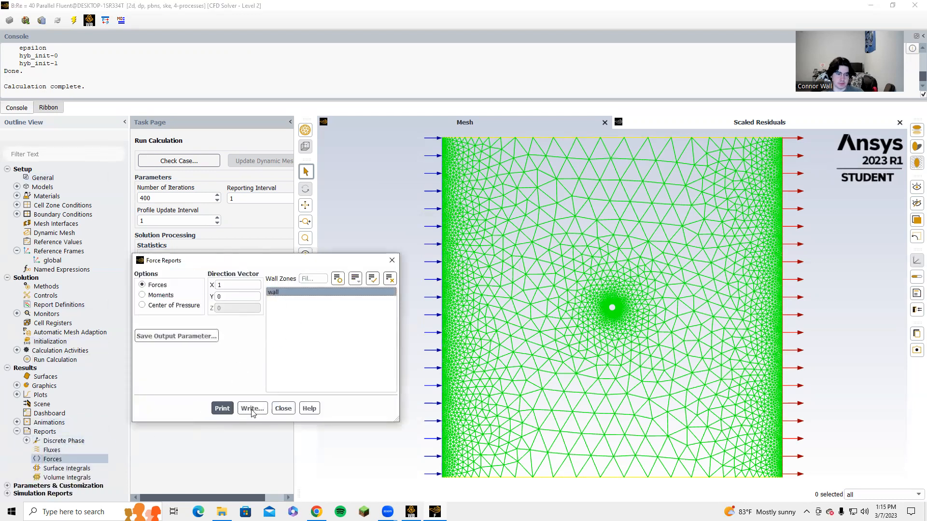
click(222, 409)
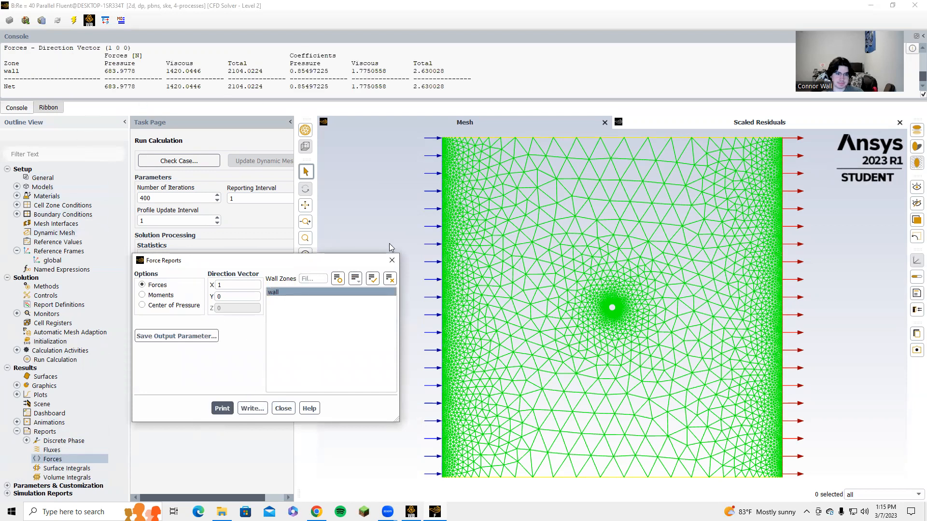
click(391, 260)
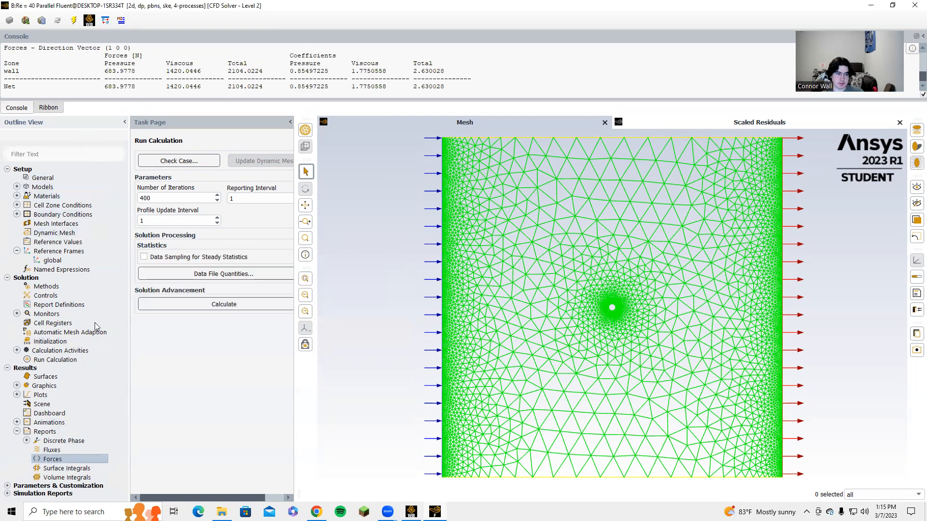
click(17, 386)
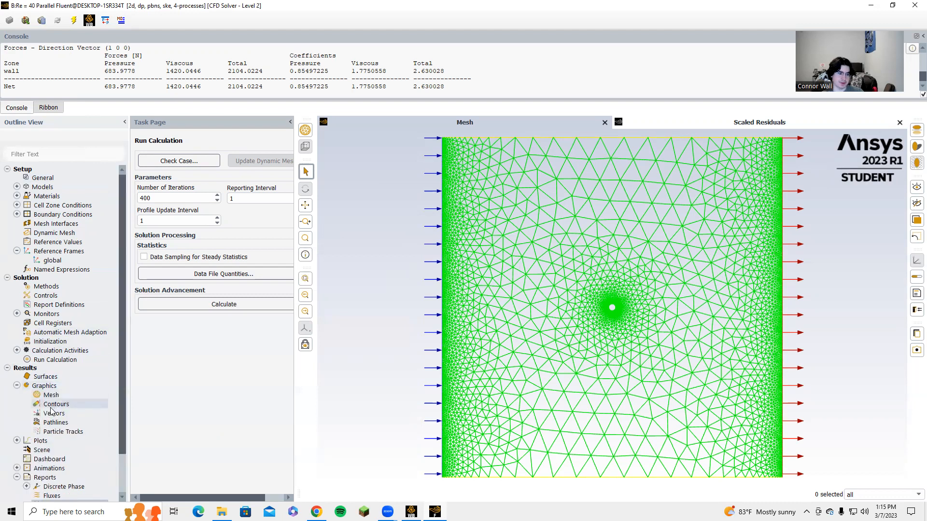
double_click(54, 423)
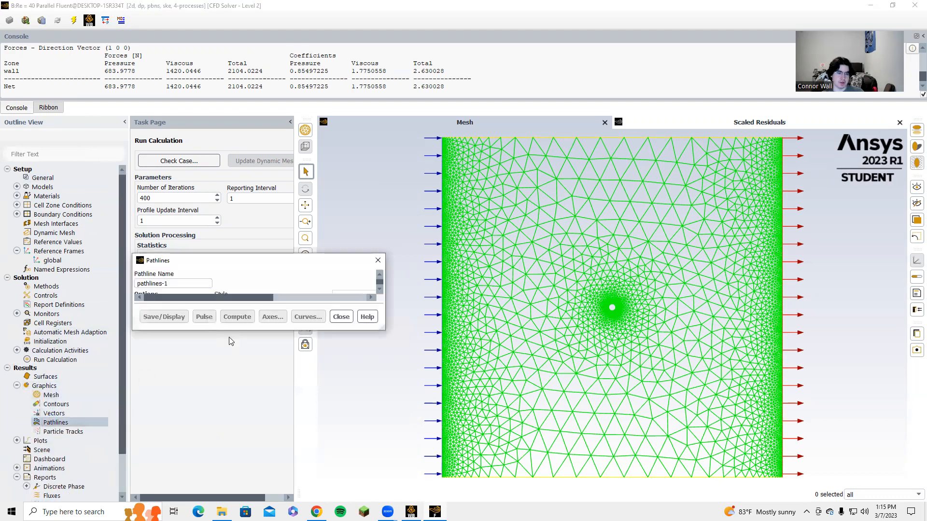
click(560, 171)
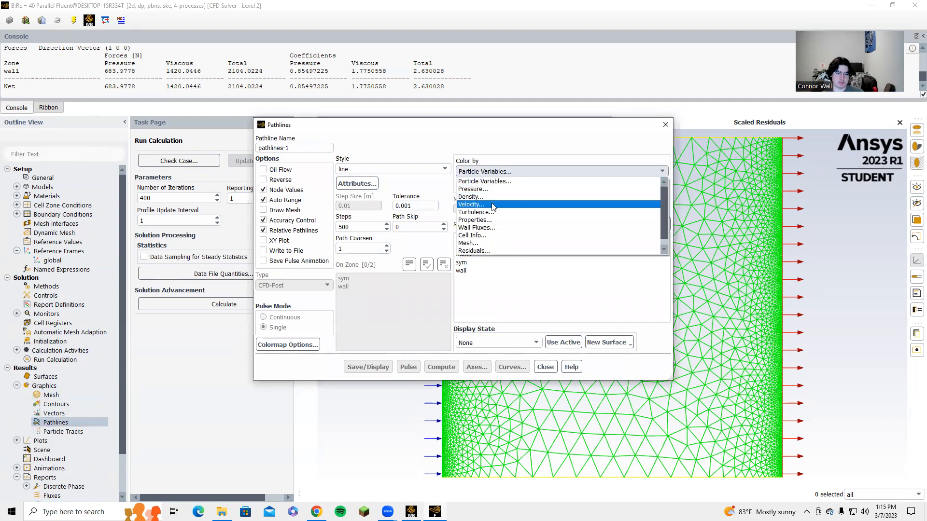
click(493, 205)
drag(485, 238, 409, 358)
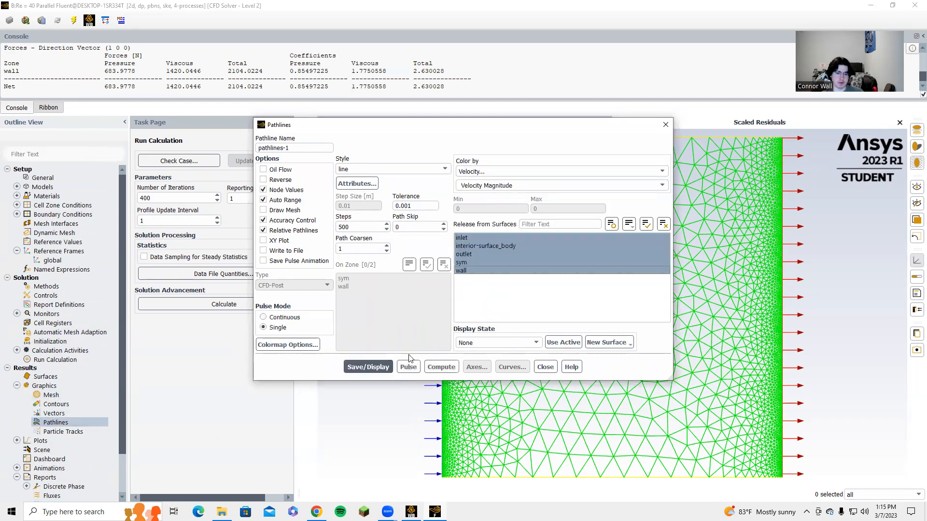
click(543, 366)
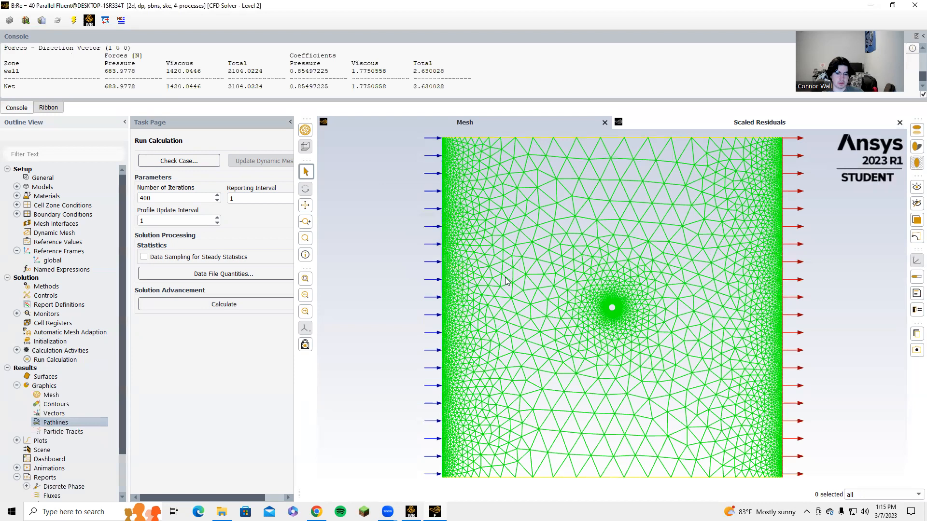
Step: Switch to Workbench and close the running Re = 40 Fluent session
click(411, 512)
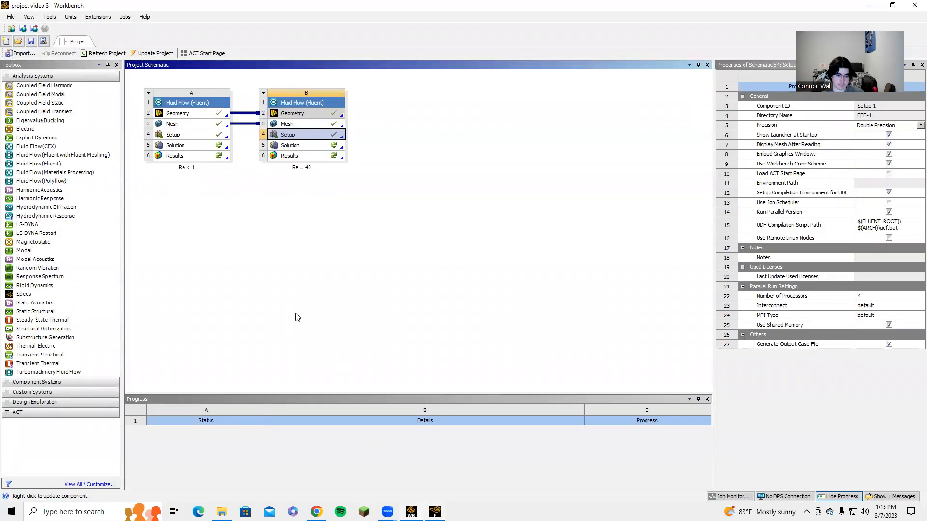
click(376, 391)
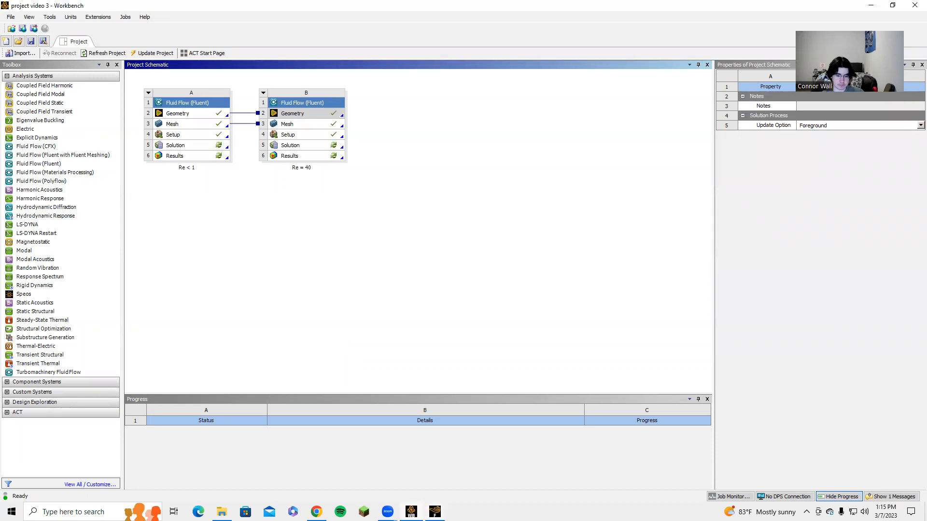
mouse_move(434, 511)
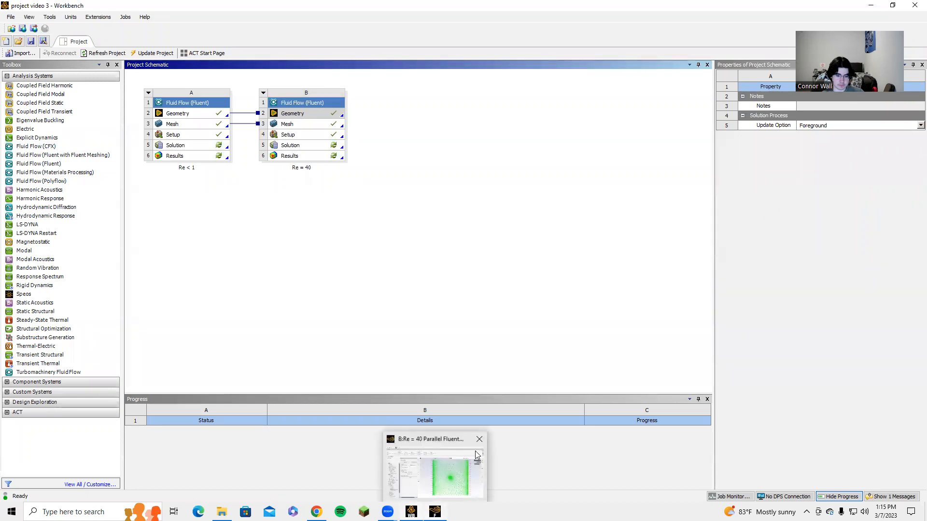
click(480, 439)
click(465, 267)
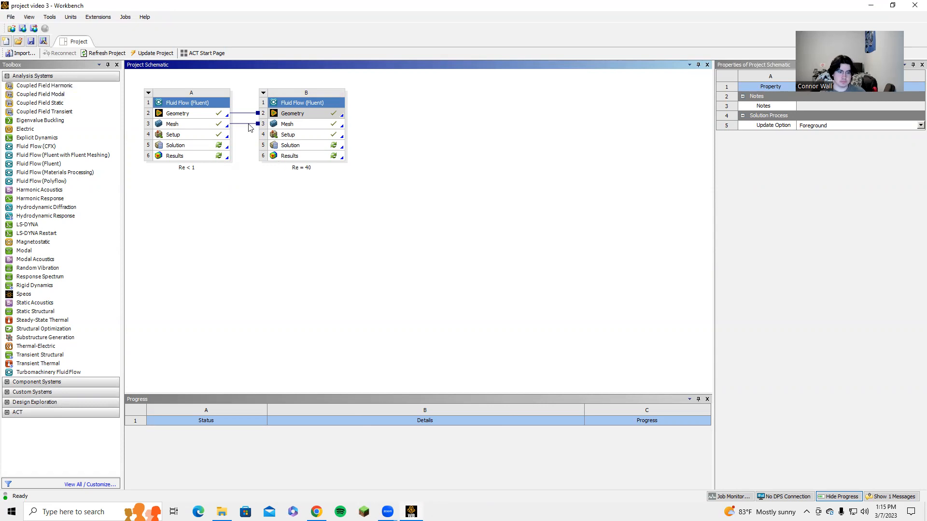
Step: Add a new Fluid Flow (Fluent) system to the project schematic and name it Re = 150
drag(39, 164, 371, 123)
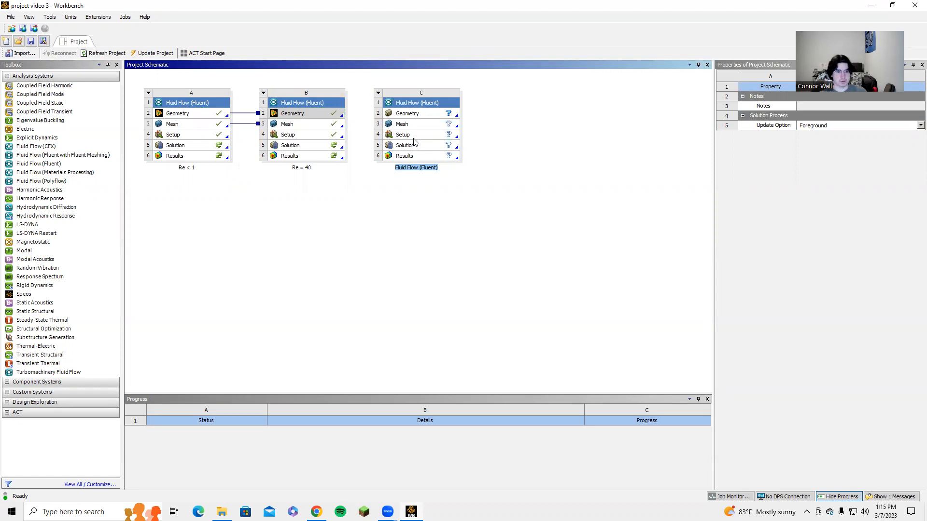
text(Re)
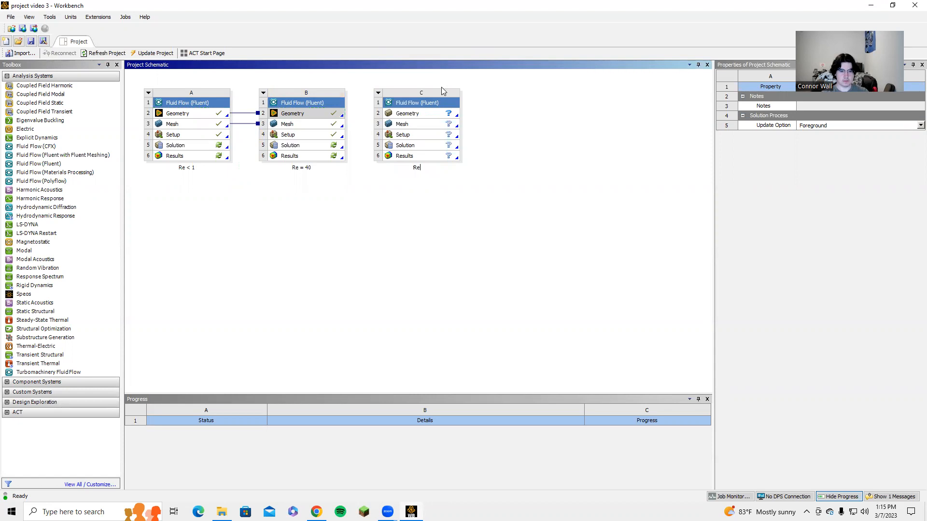
text( = 150)
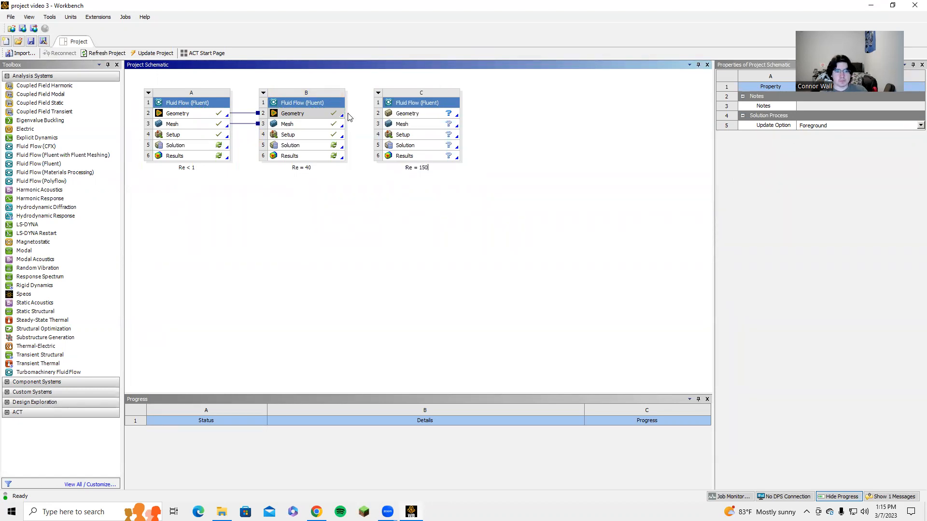
Step: Share the Re = 40 system's geometry and mesh with the new system and open its setup
drag(339, 116, 406, 114)
drag(341, 126, 396, 125)
double_click(410, 137)
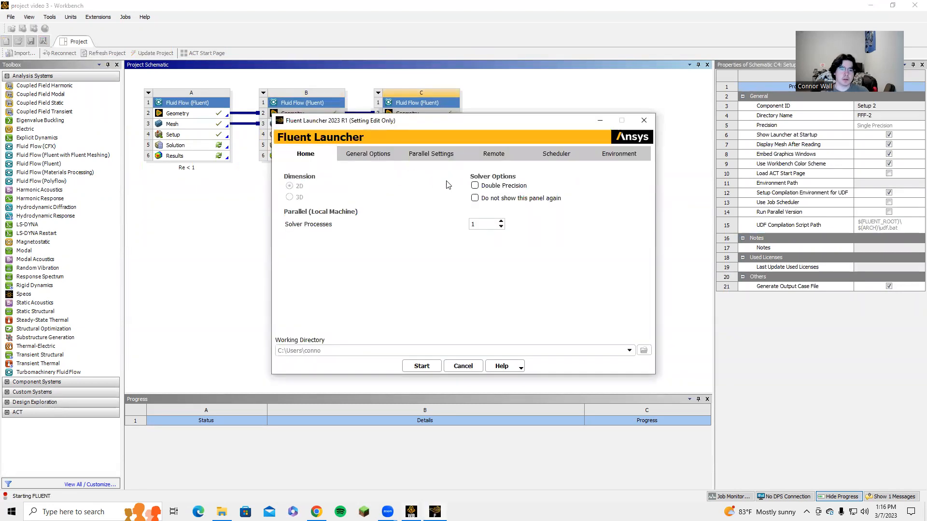
Step: Try to launch Fluent with 5 solver processes and dismiss the resulting errors
click(502, 222)
click(423, 367)
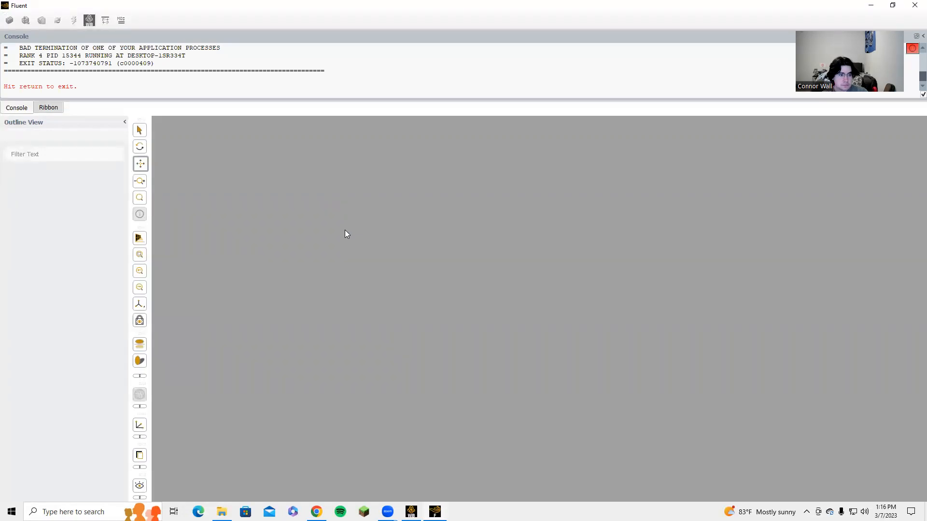
key(Return)
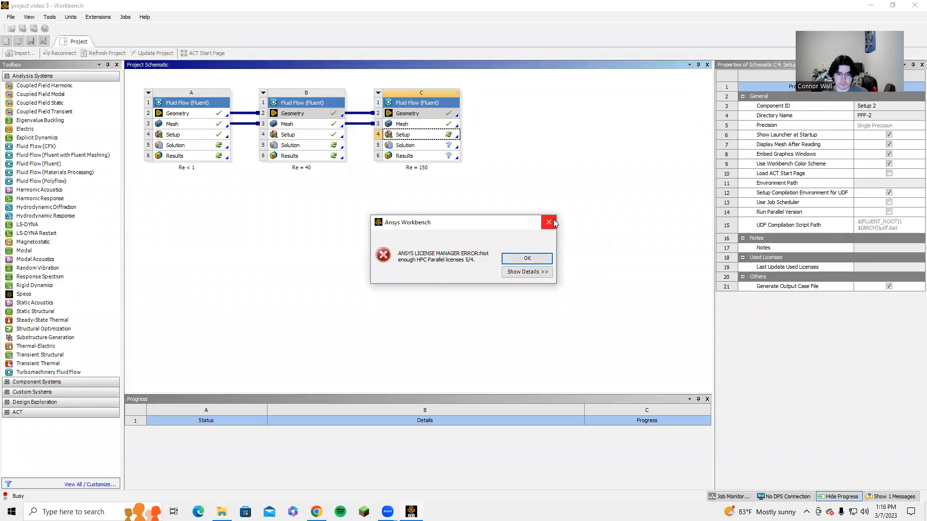
click(549, 222)
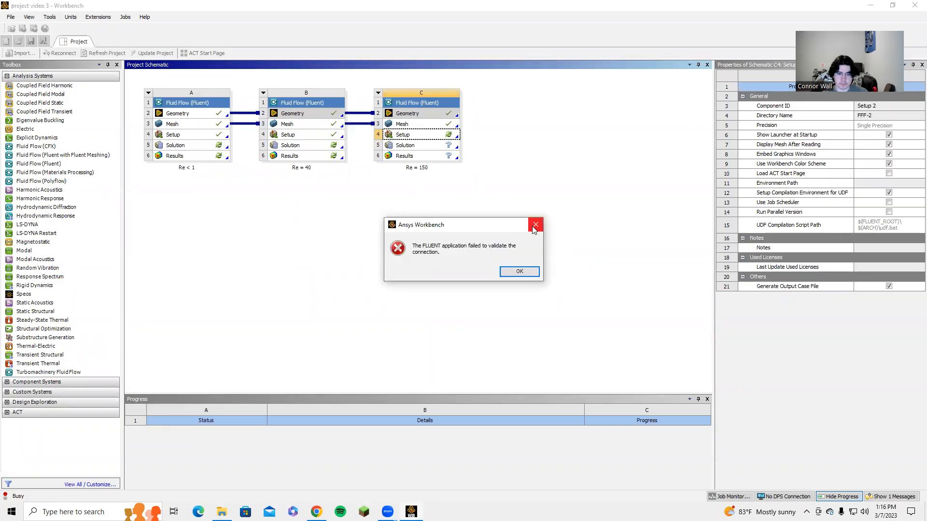
click(526, 220)
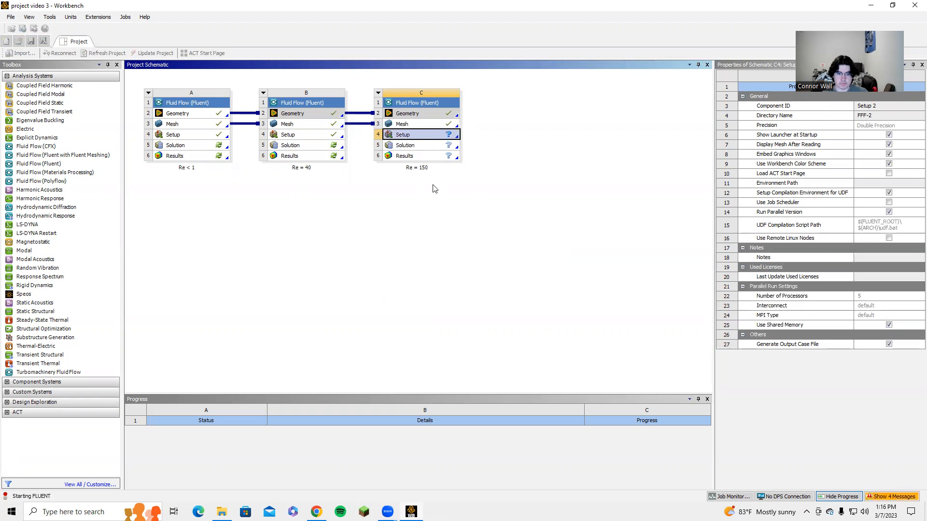
Step: Launch Fluent for the Re = 150 setup with 4 solver processes
click(501, 227)
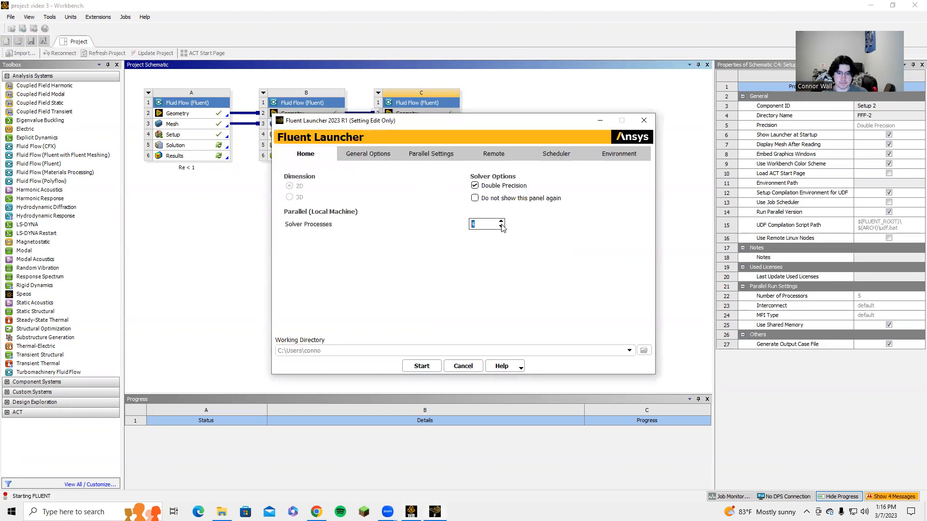
click(422, 365)
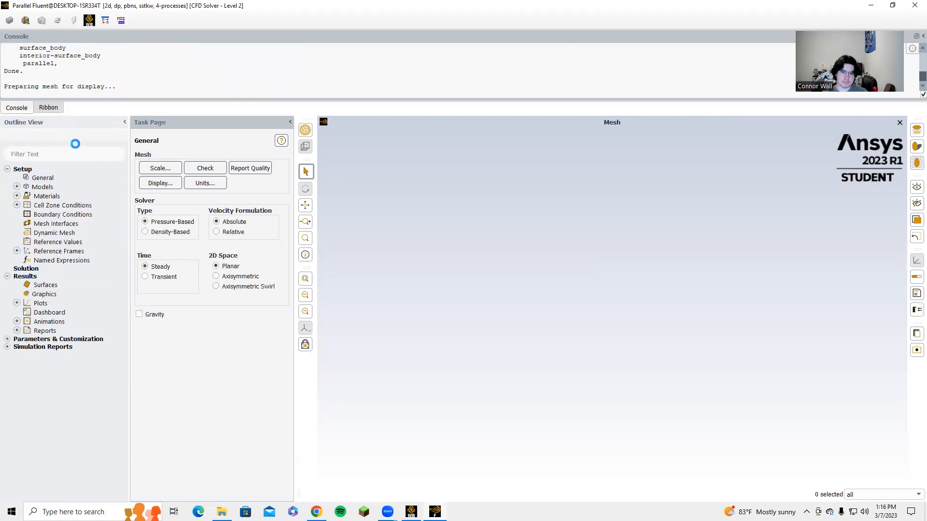
Step: Switch the viscous model to standard k-epsilon with enhanced wall treatment
click(17, 187)
double_click(65, 214)
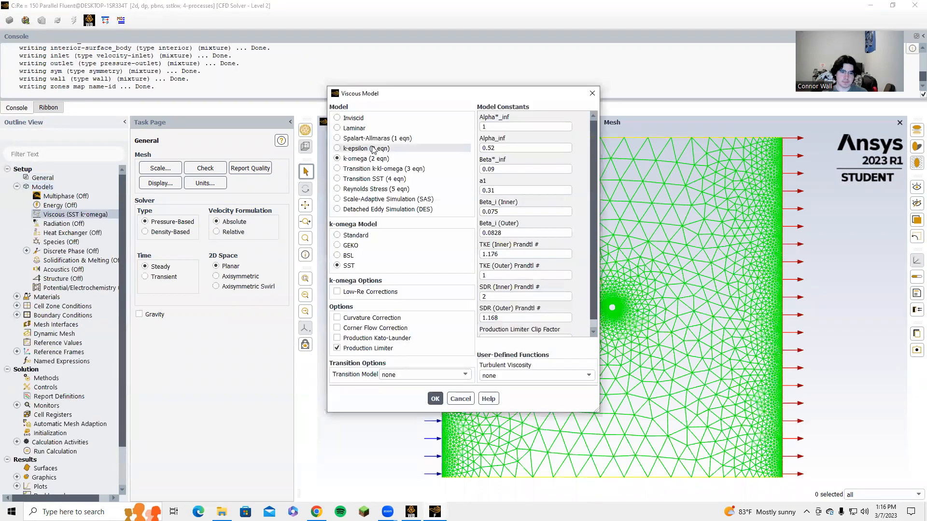
click(366, 148)
click(357, 312)
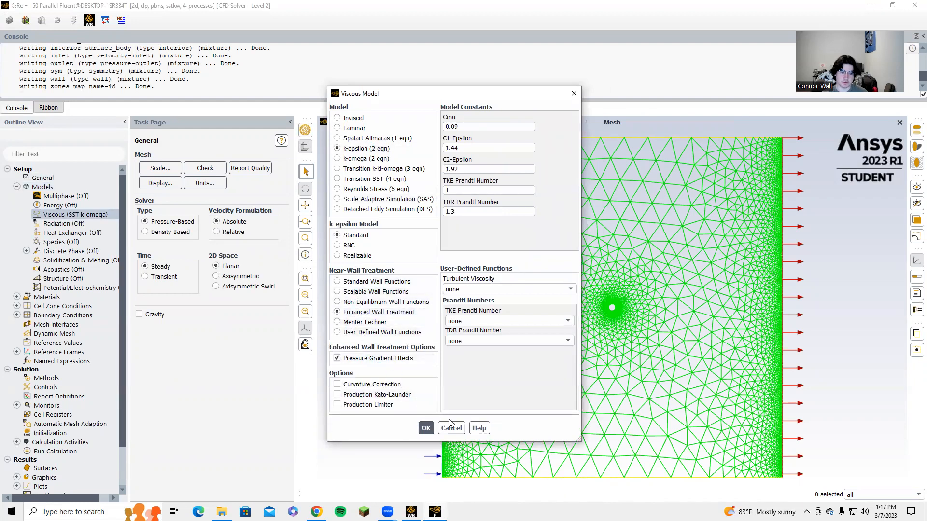
click(425, 428)
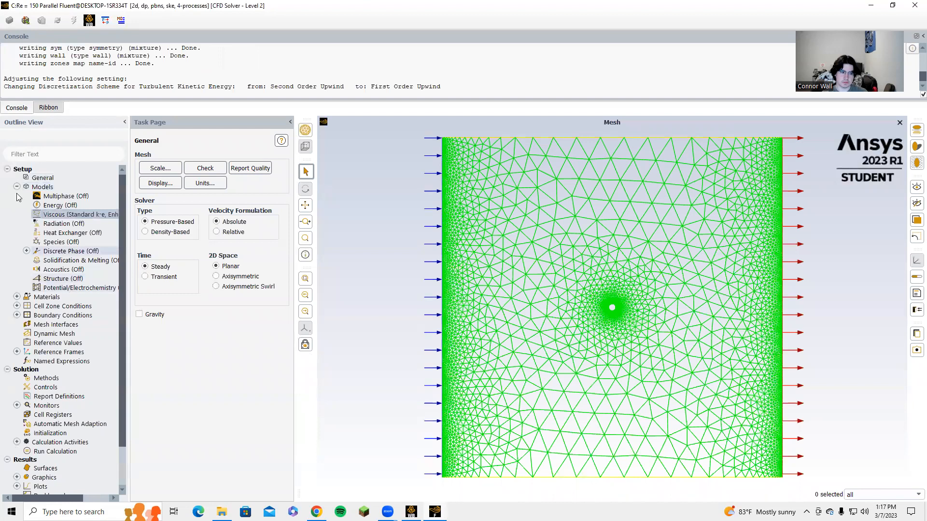
Step: Set the viscosity of the fluid material air to 0.1 kg/(m s) and apply the change
click(17, 186)
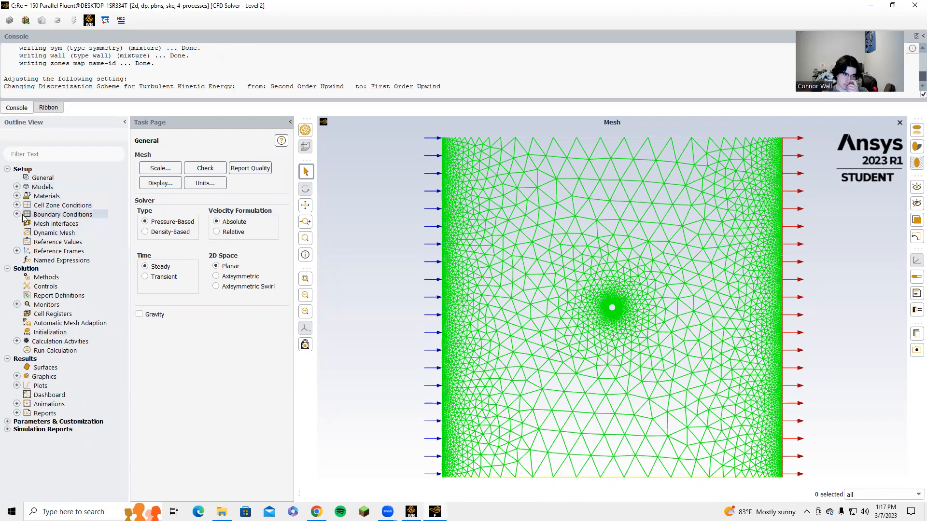
double_click(48, 214)
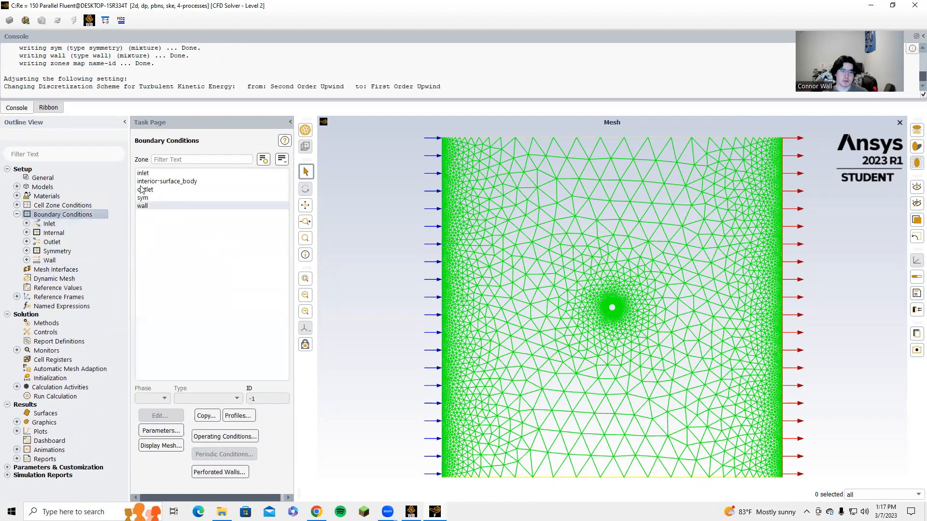
click(17, 196)
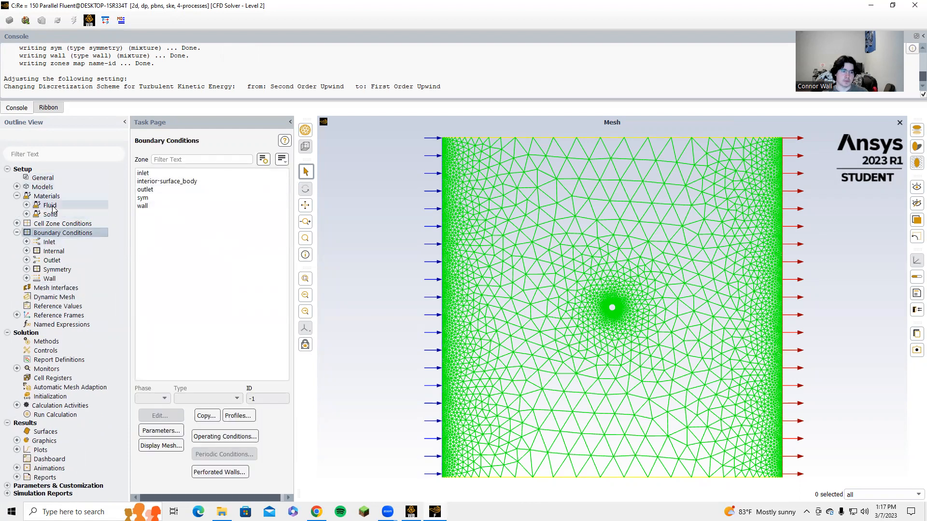
click(26, 205)
double_click(55, 215)
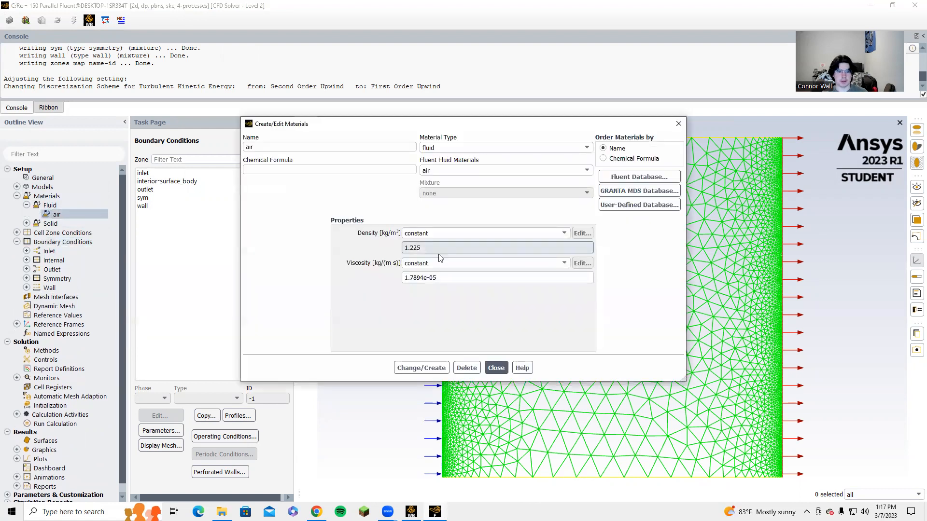
double_click(427, 278)
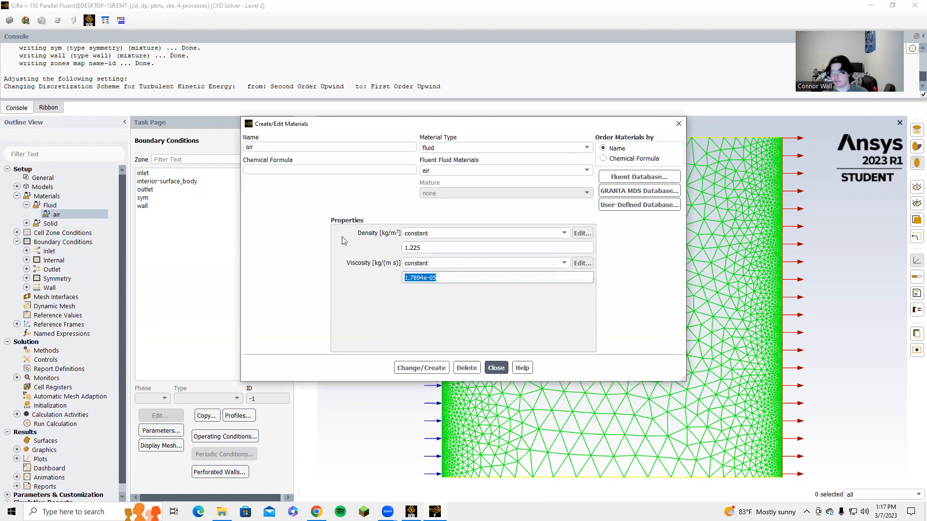
text(0.1)
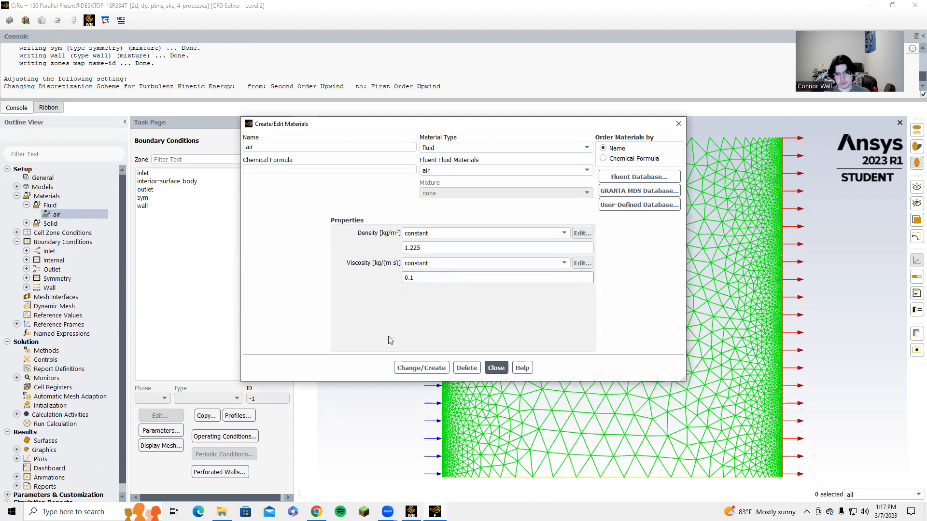
click(419, 368)
click(496, 368)
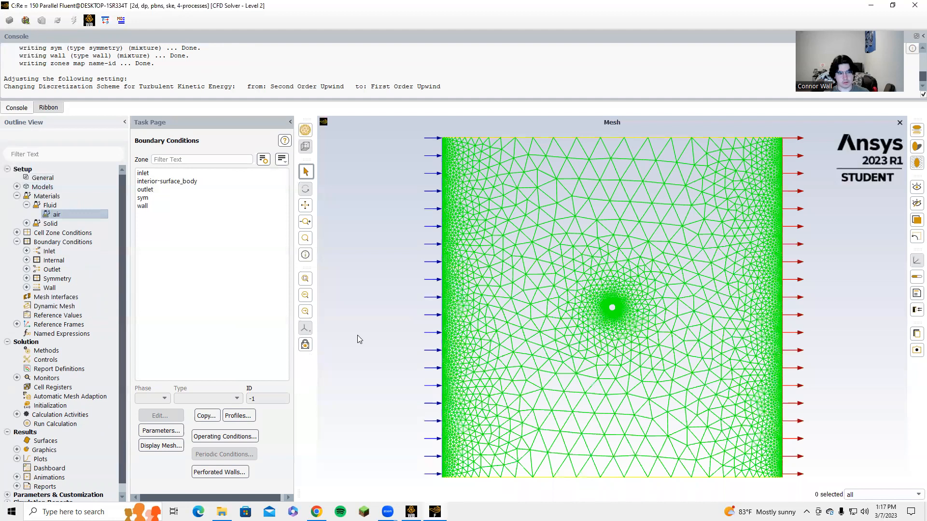
click(17, 196)
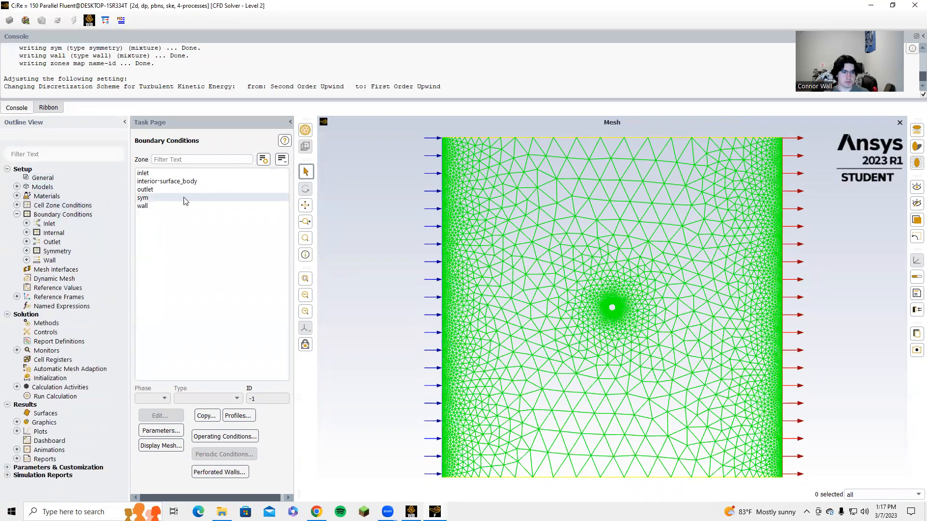
Step: Set the inlet boundary's velocity magnitude to 12.2448 m/s and apply the change
click(169, 173)
click(154, 415)
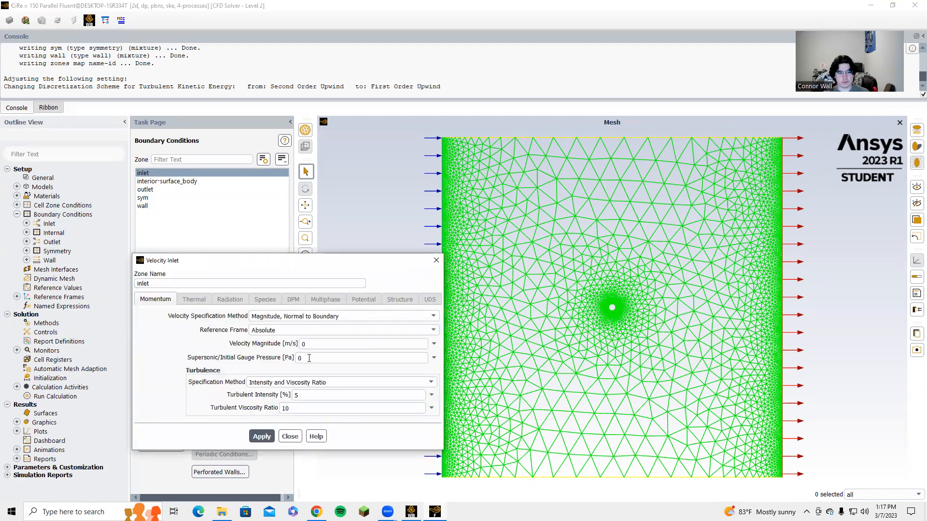
double_click(314, 344)
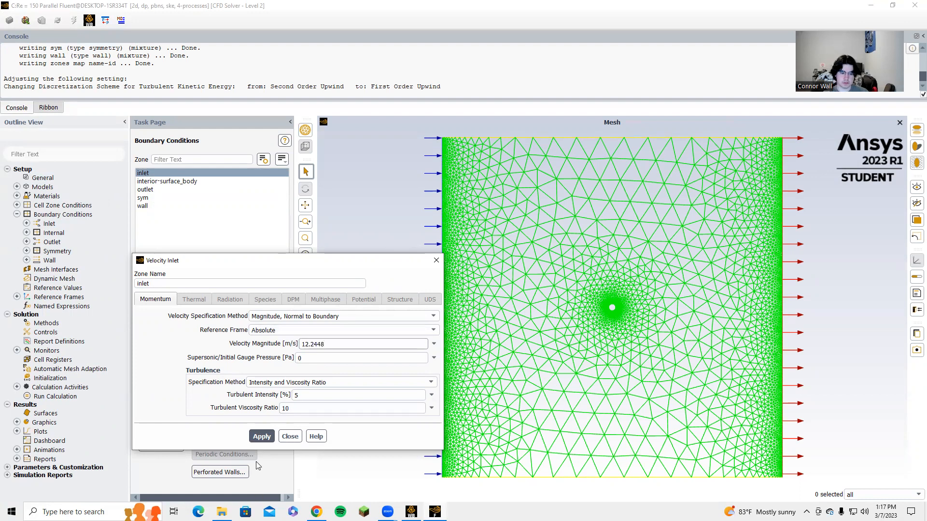
click(262, 437)
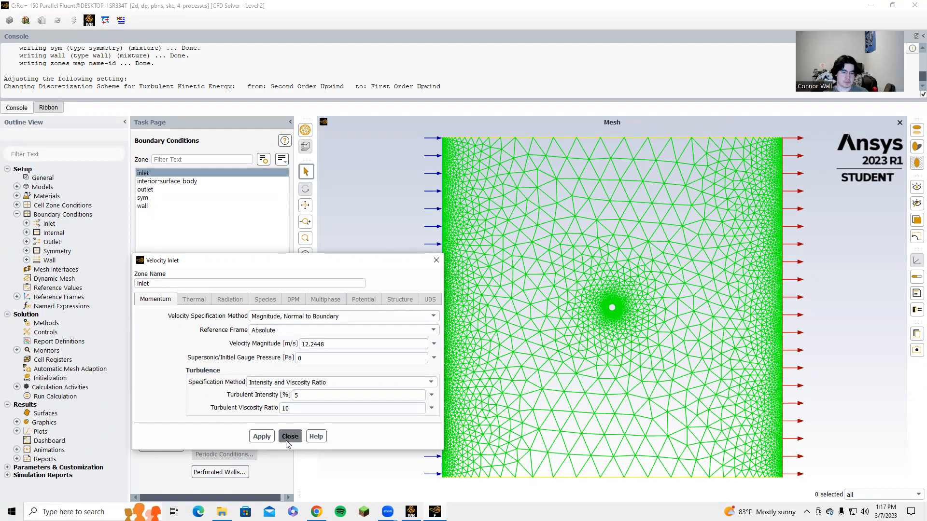
click(290, 436)
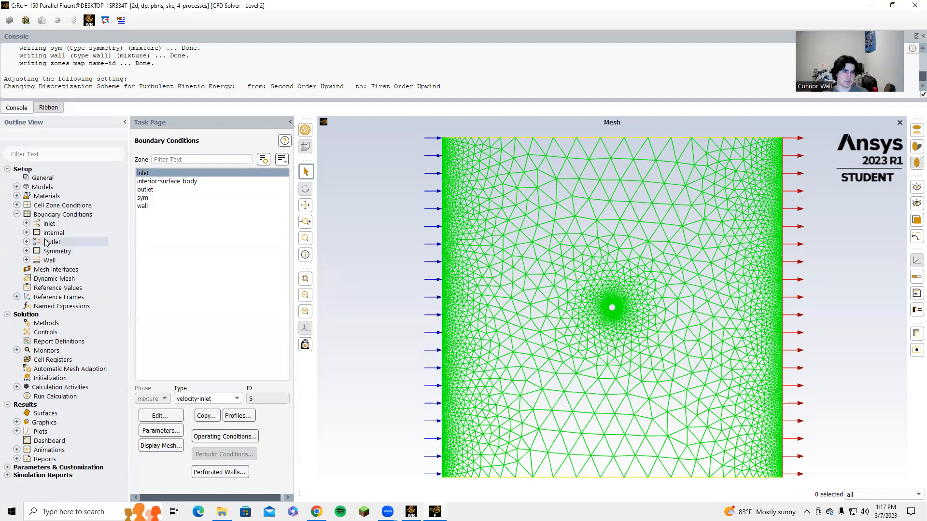
Step: Compute the reference values from the inlet and set the reference zone to surface_body
click(17, 214)
click(72, 242)
click(263, 165)
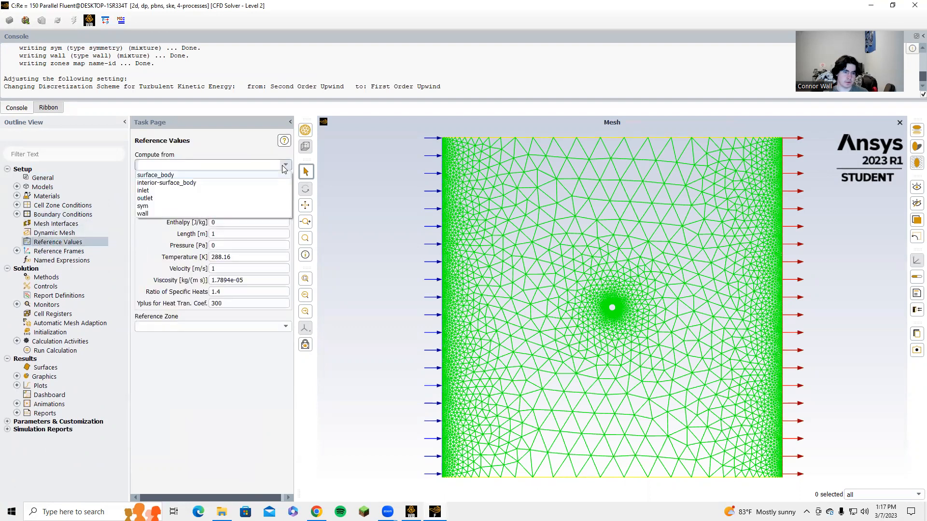
click(227, 191)
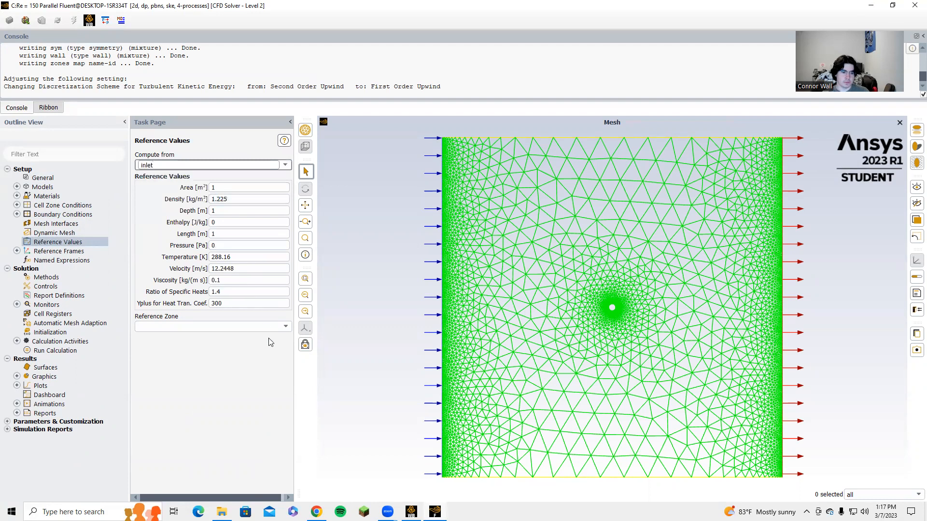
click(232, 327)
click(195, 350)
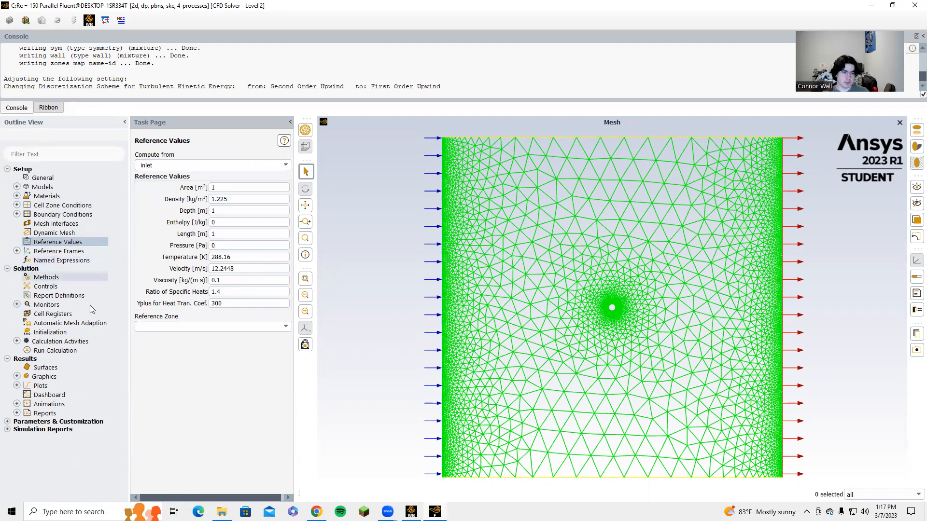
click(269, 327)
click(210, 343)
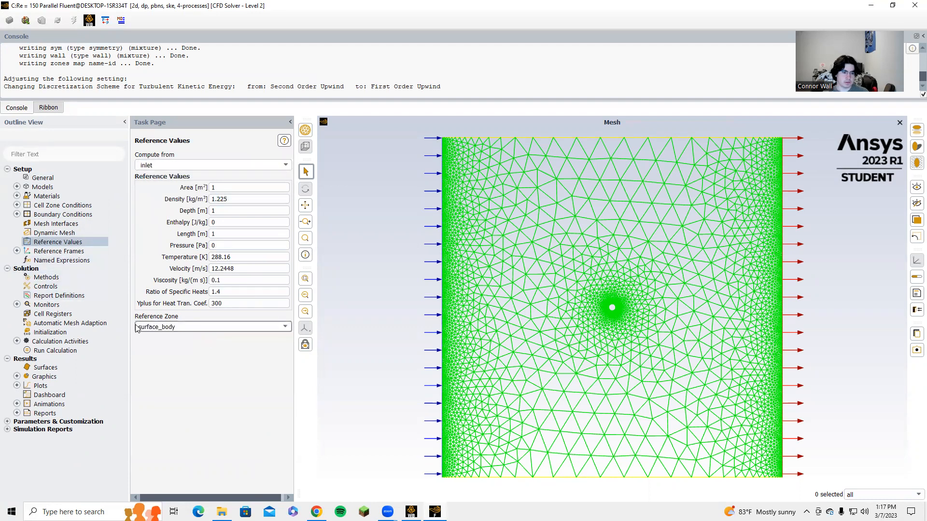
Step: Keep SIMPLE pressure-velocity coupling and set the pressure discretization to PRESTO! in the solution methods
click(46, 277)
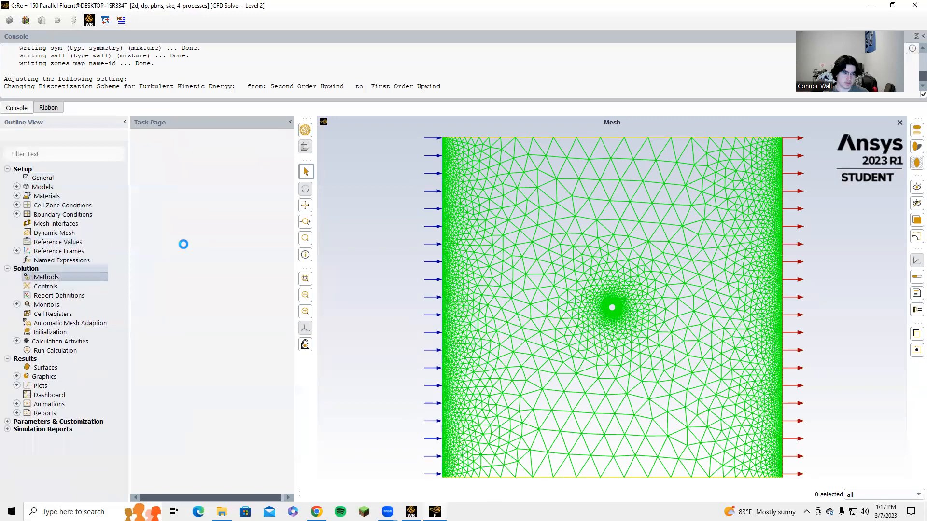
click(270, 175)
click(232, 186)
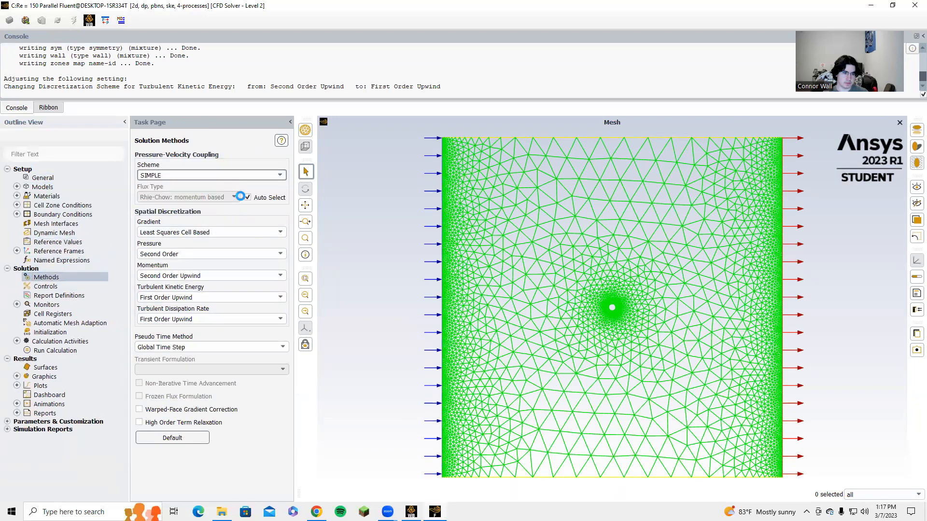
click(255, 254)
click(217, 281)
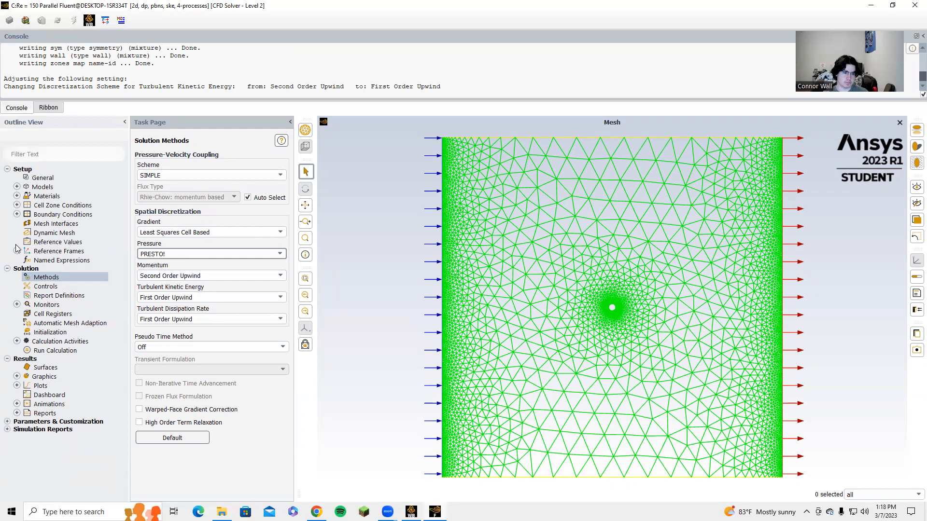
Step: Set the absolute convergence criteria of all five residuals to 1e-6
click(16, 305)
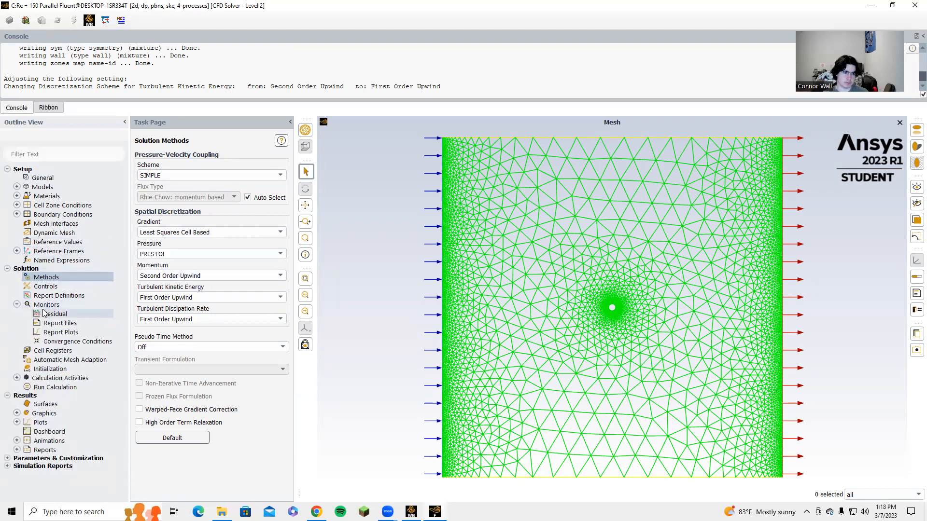
double_click(54, 314)
drag(389, 298, 333, 300)
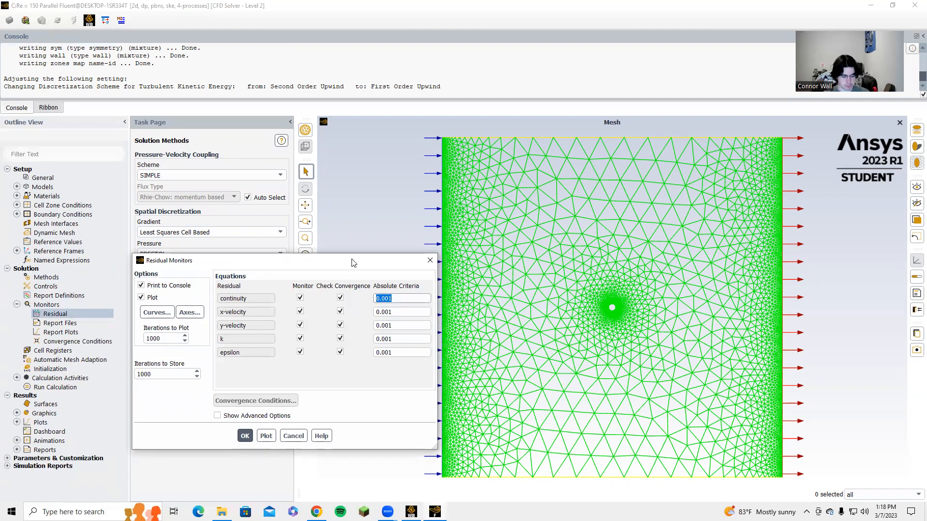
text(1e)
text(-6)
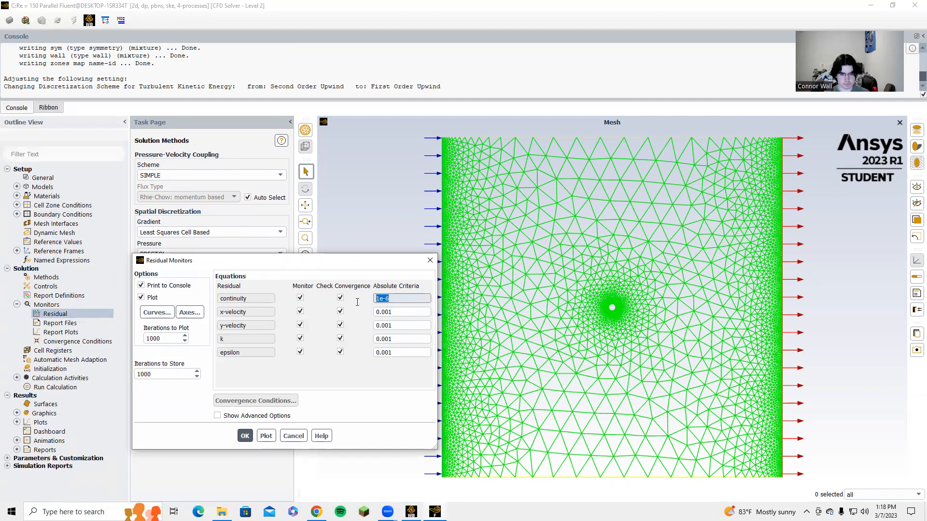
key(Tab)
text(1e-6)
key(Tab)
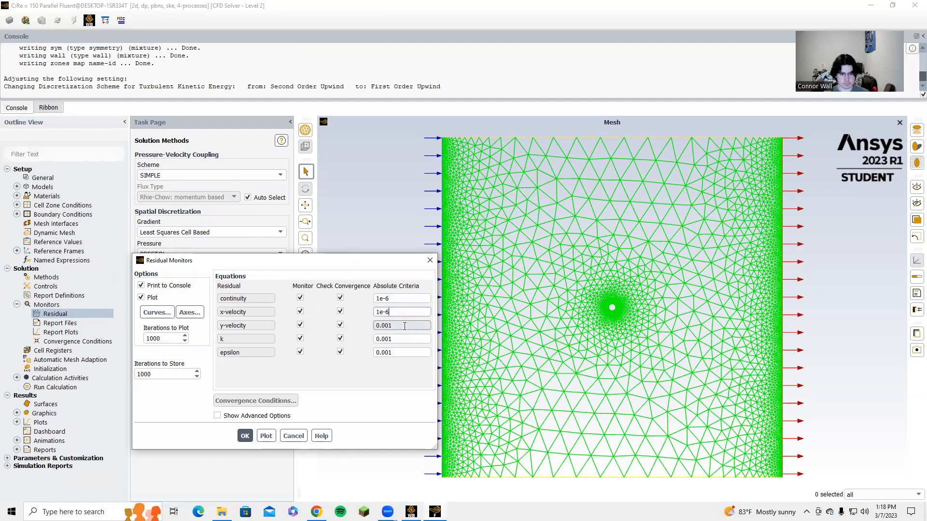
text(1e-6)
key(Tab)
text(1e-6)
key(Tab)
text(1e-6)
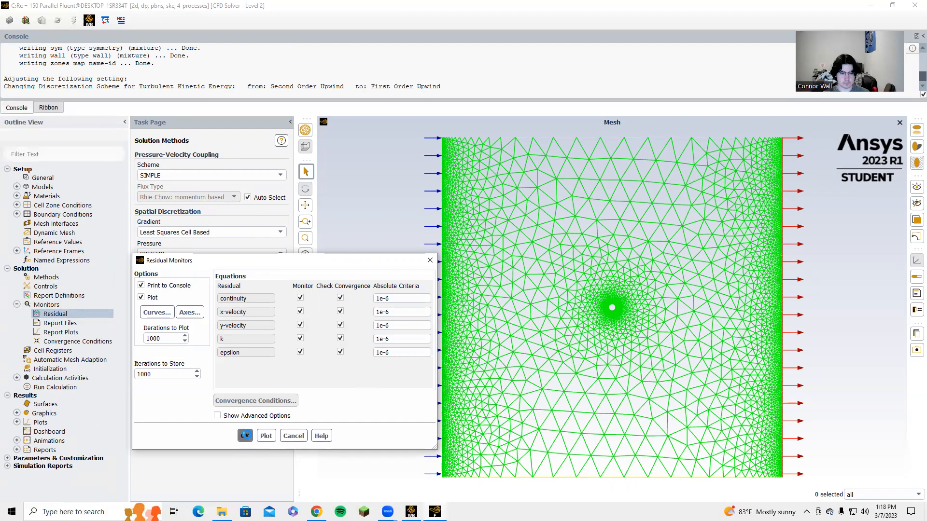
click(245, 436)
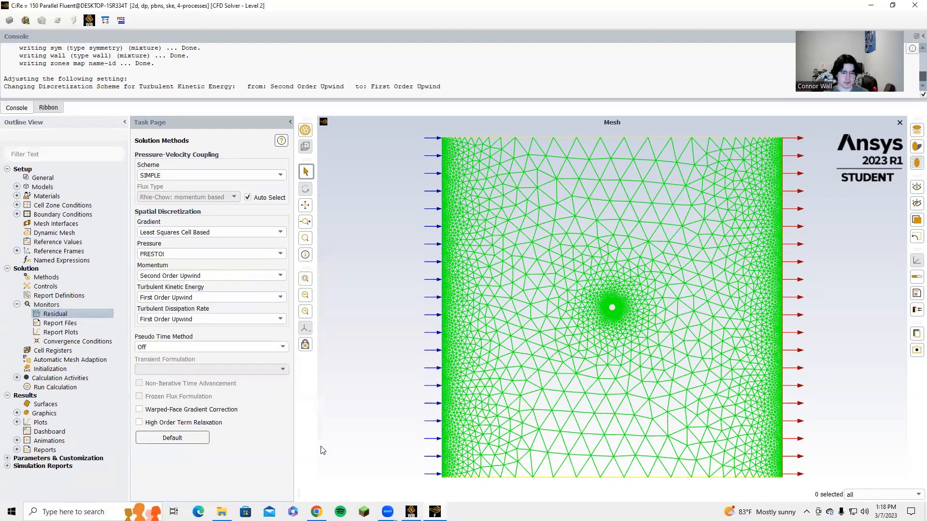
Step: Initialize the solution with hybrid initialization
click(17, 304)
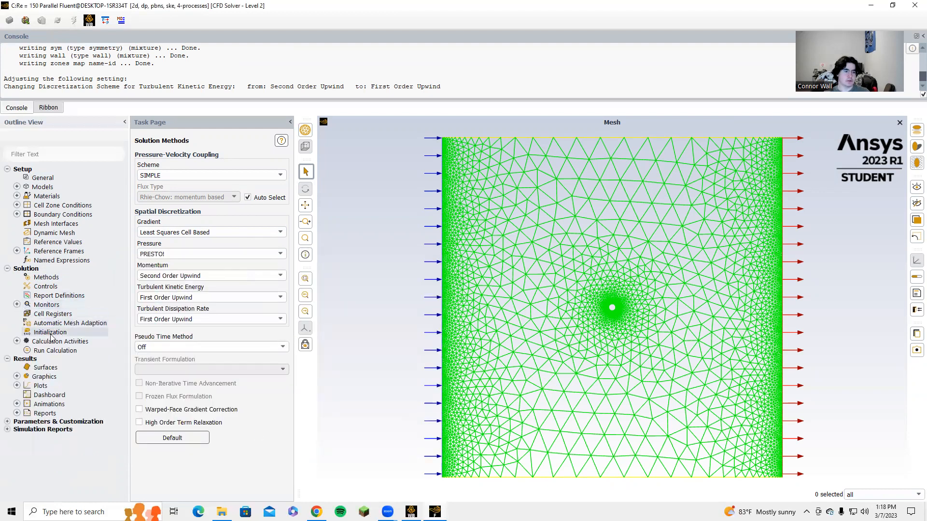
click(50, 332)
click(196, 196)
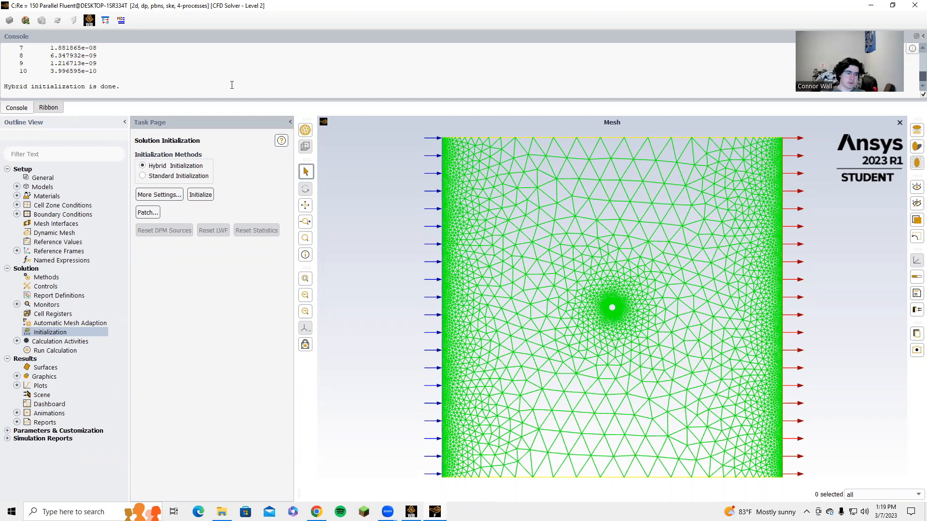
Step: Run the calculation for 100 iterations
double_click(44, 350)
double_click(140, 198)
text(100)
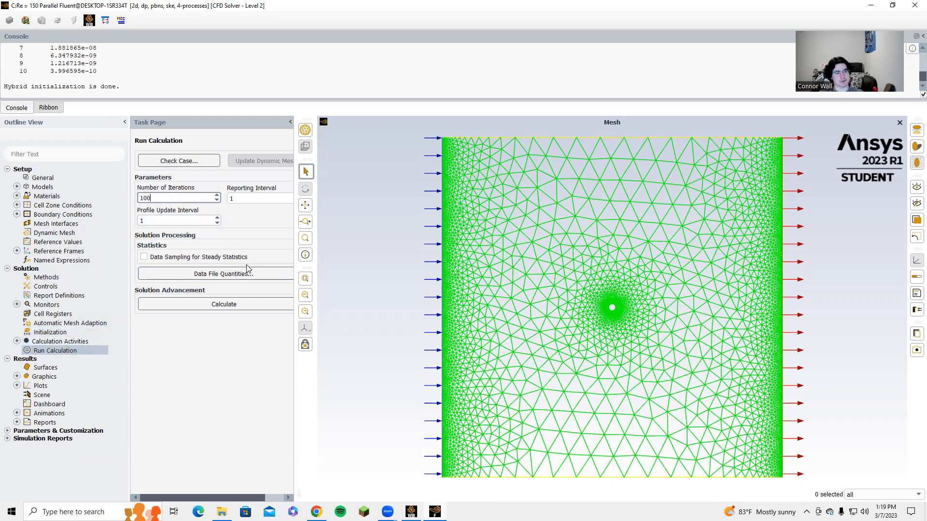
click(223, 304)
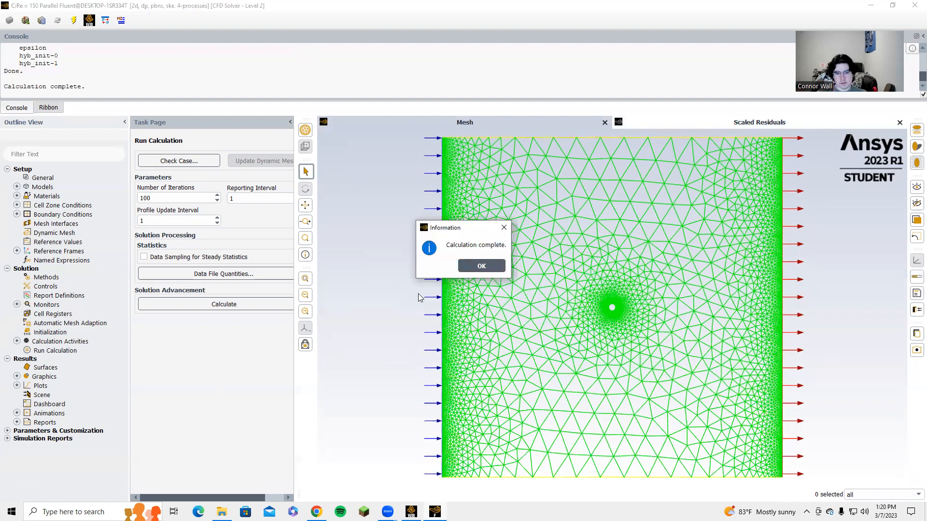
Step: Print the force report in the x direction for the wall zone
click(473, 266)
click(17, 422)
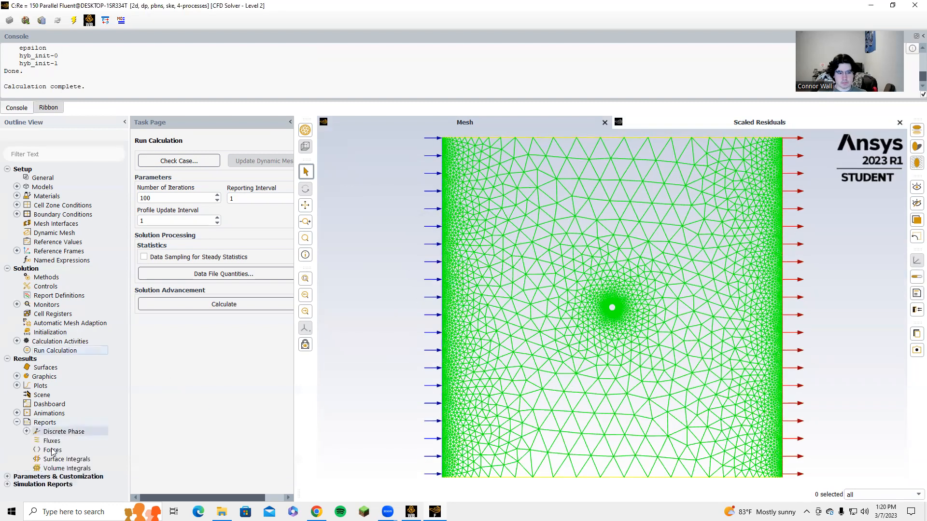
double_click(53, 450)
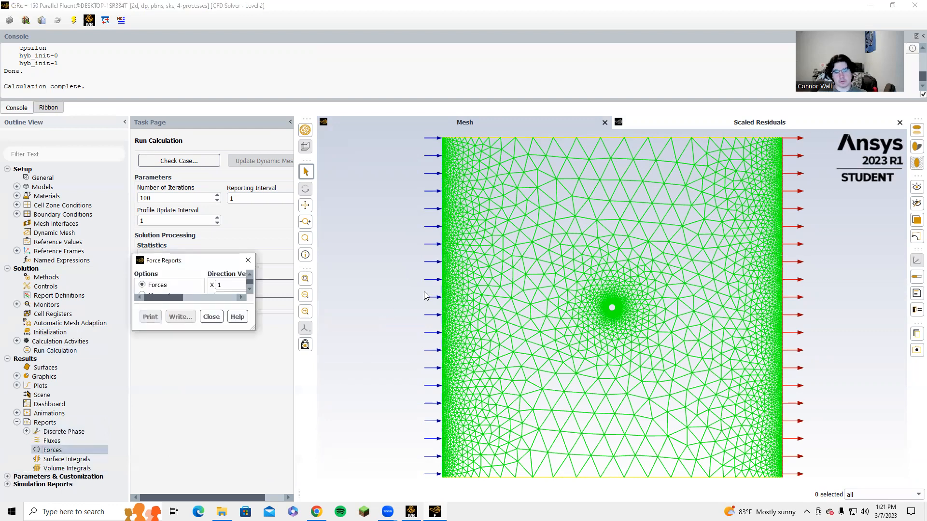
click(310, 294)
click(222, 409)
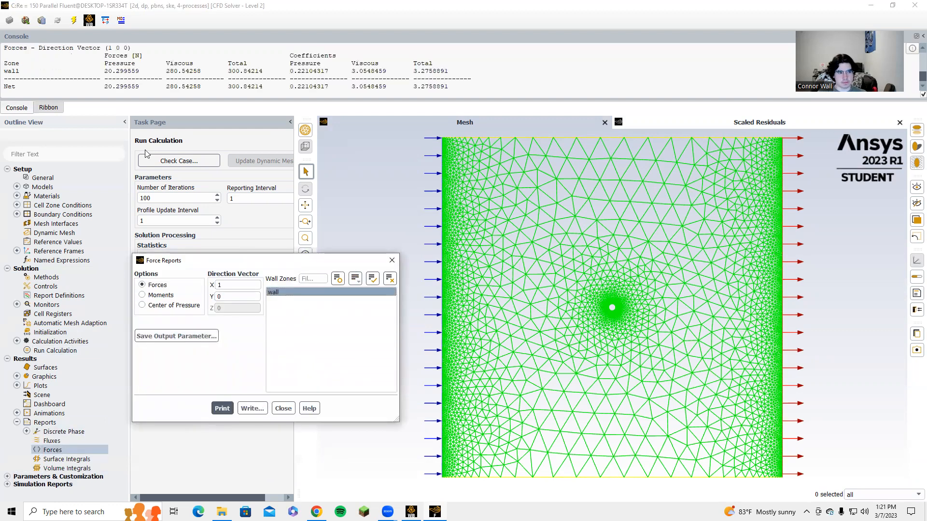
click(392, 260)
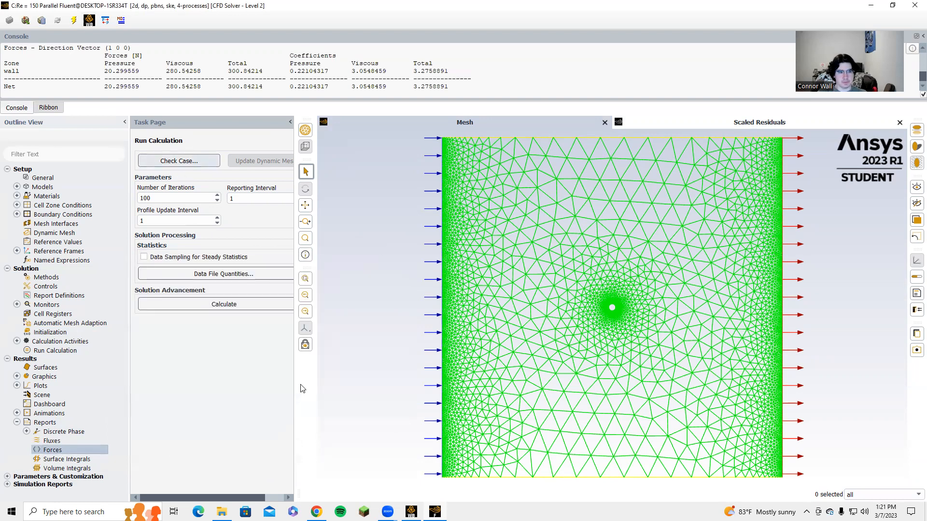
Step: Close Fluent and return to the Workbench project
click(914, 5)
click(468, 268)
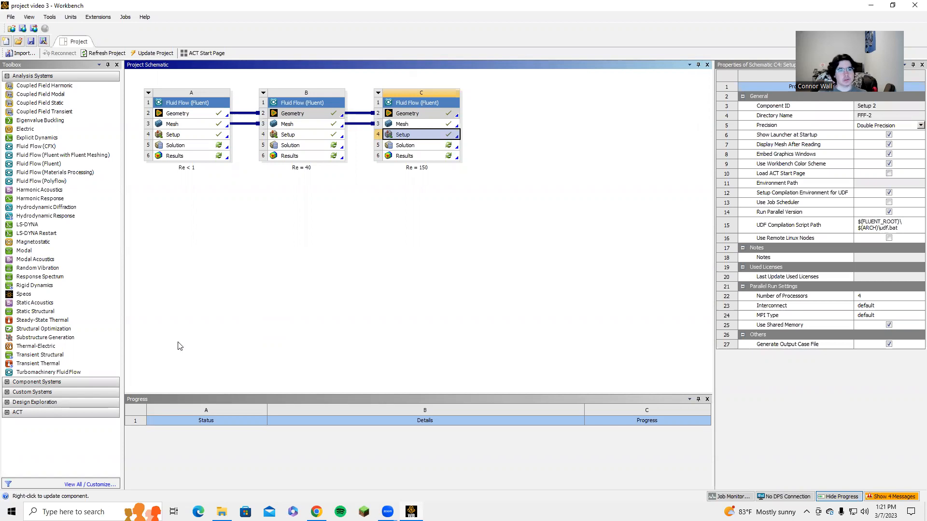
Step: Add a new Fluent fluid flow system that shares geometry and mesh with the Re = 150 system
drag(42, 167, 526, 116)
click(447, 118)
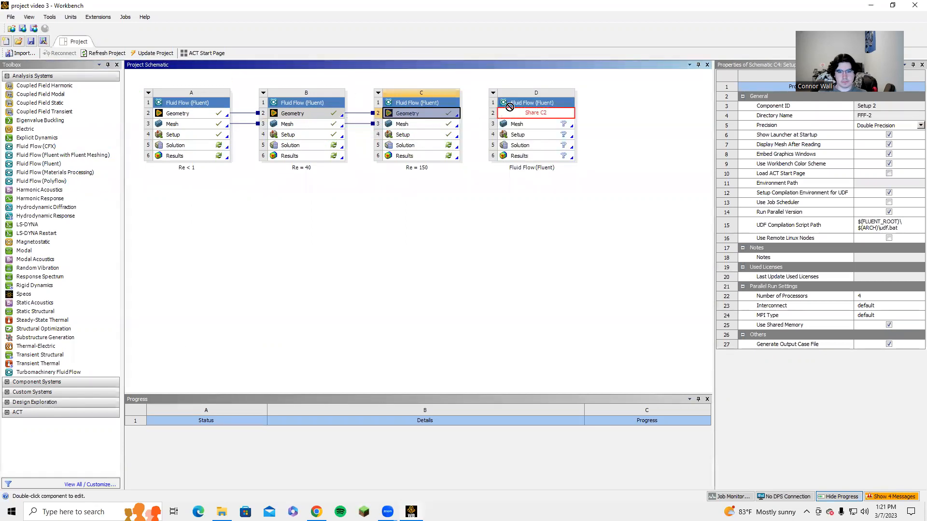
drag(435, 126, 519, 125)
drag(449, 127, 531, 124)
Step: Launch Fluent for the new system's setup with double precision enabled
click(524, 137)
double_click(524, 136)
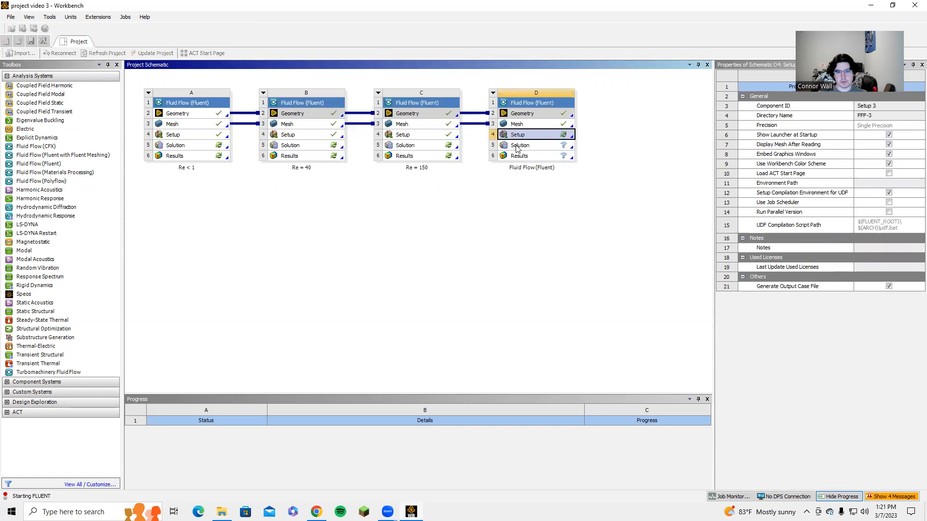
click(476, 187)
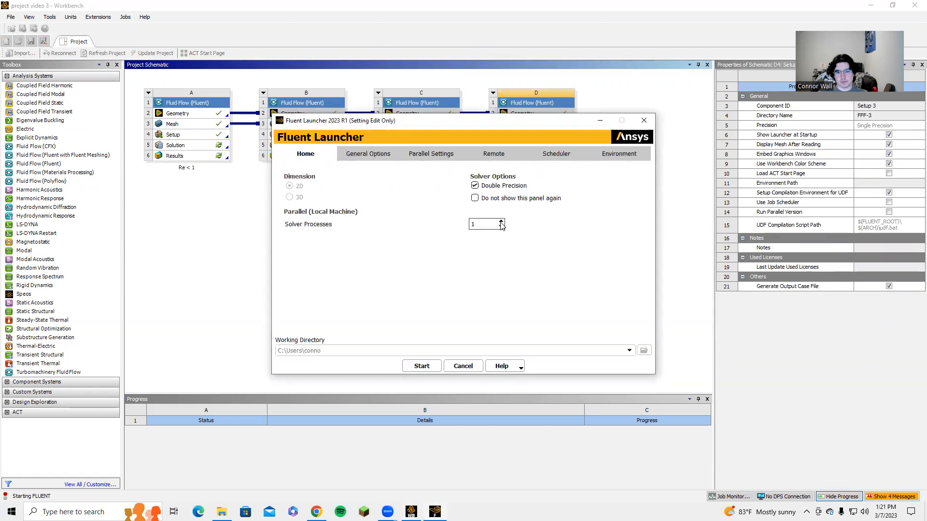
click(422, 365)
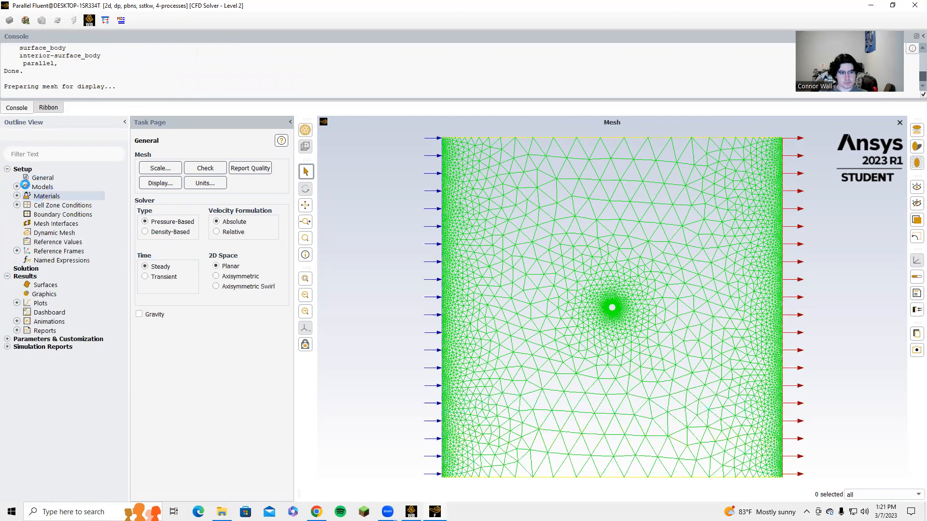
Step: Switch the viscous model to standard k-epsilon with enhanced wall treatment
click(20, 188)
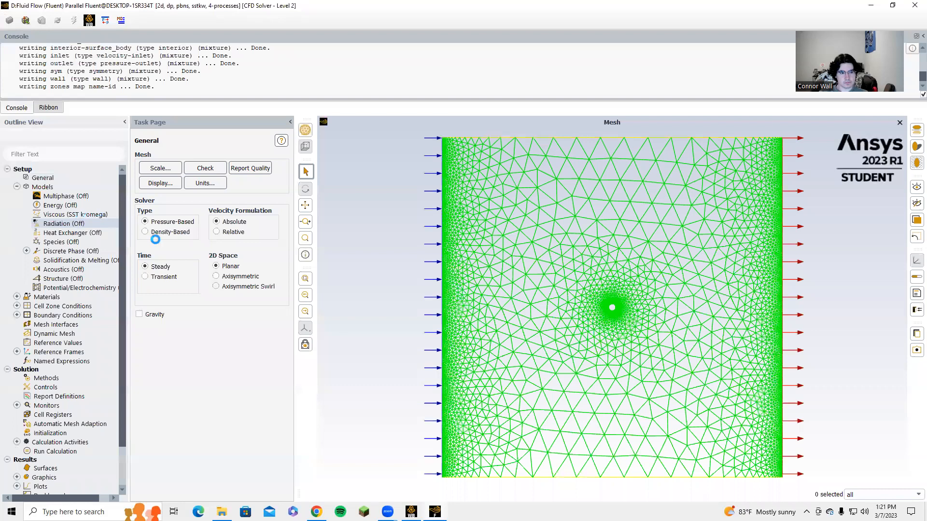
double_click(74, 215)
click(365, 148)
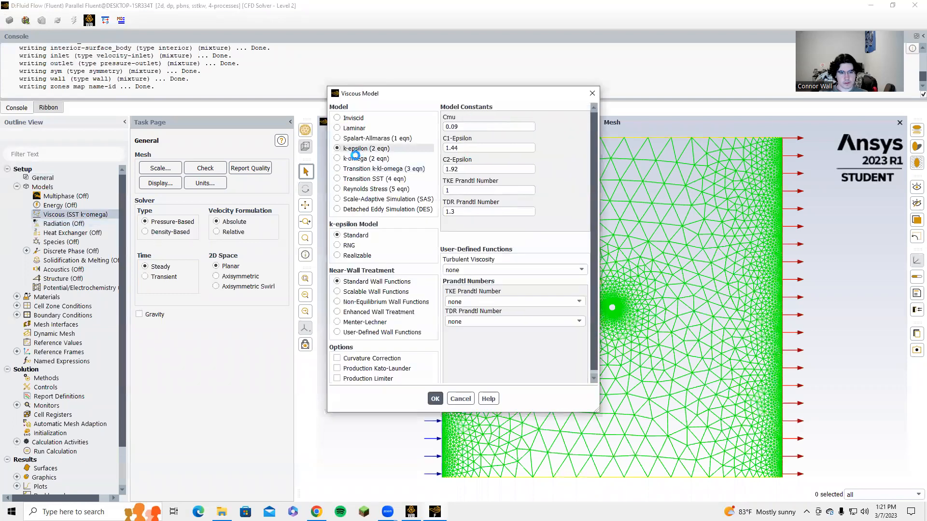
click(372, 312)
click(366, 359)
click(425, 429)
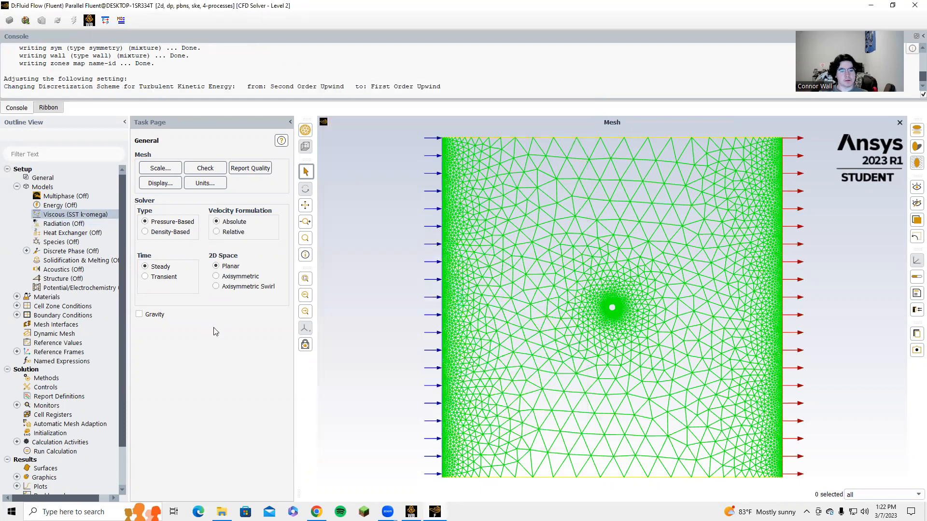
Step: Set the air viscosity to 1.7894e-04 kg/(m s) in the material properties
click(17, 187)
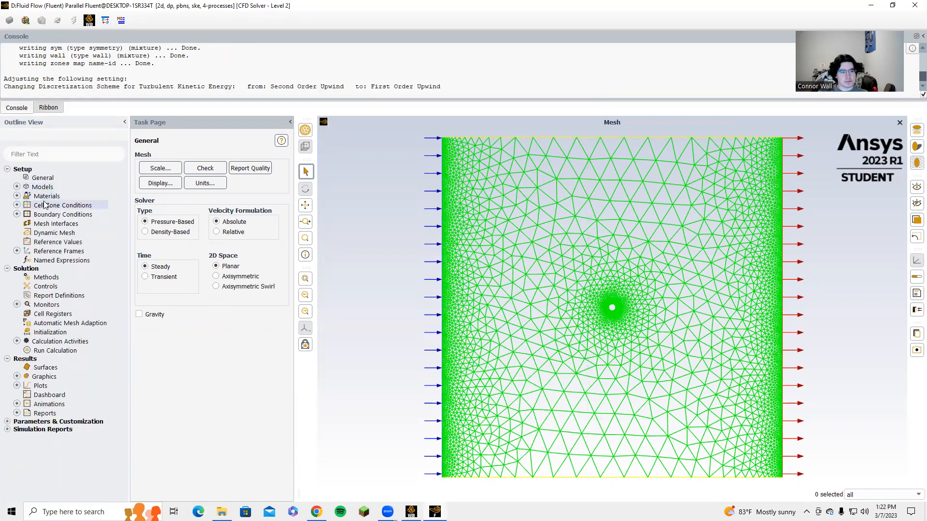
click(17, 196)
click(27, 205)
double_click(48, 215)
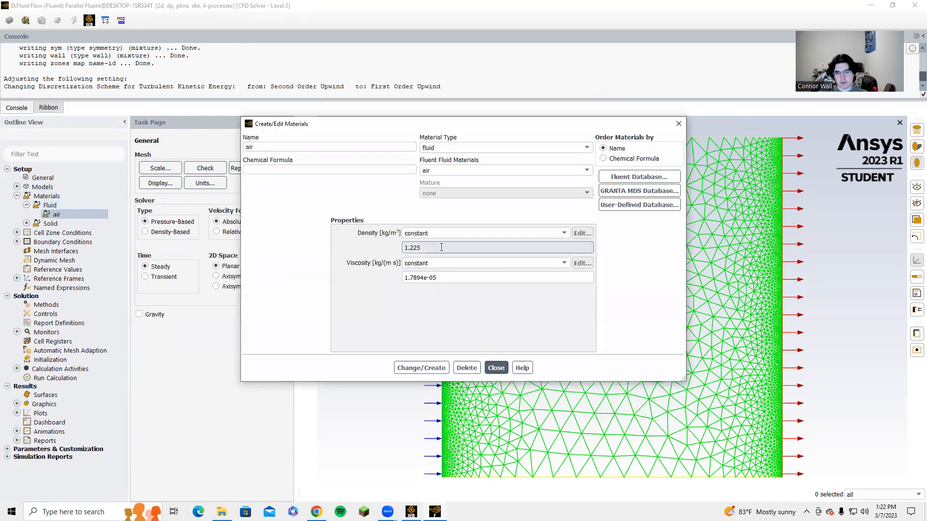
click(447, 277)
key(BackSpace)
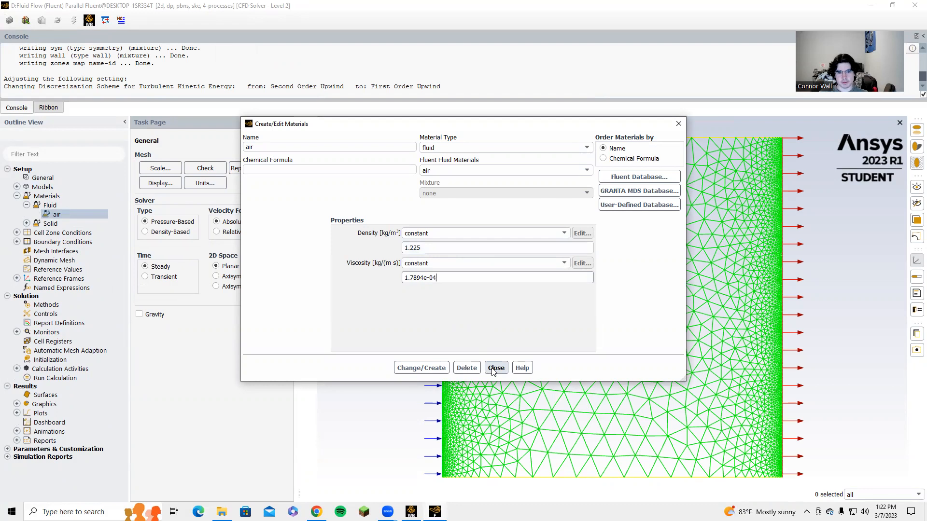
key(Return)
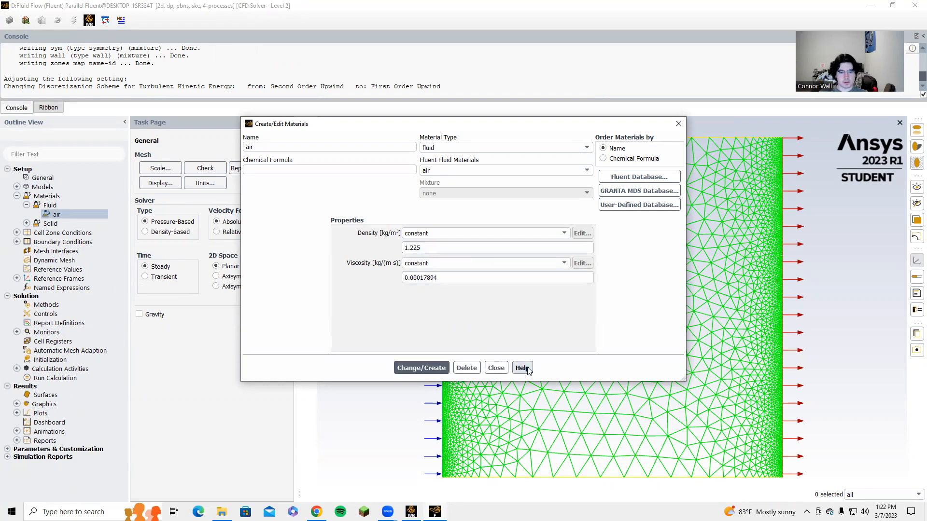
click(497, 368)
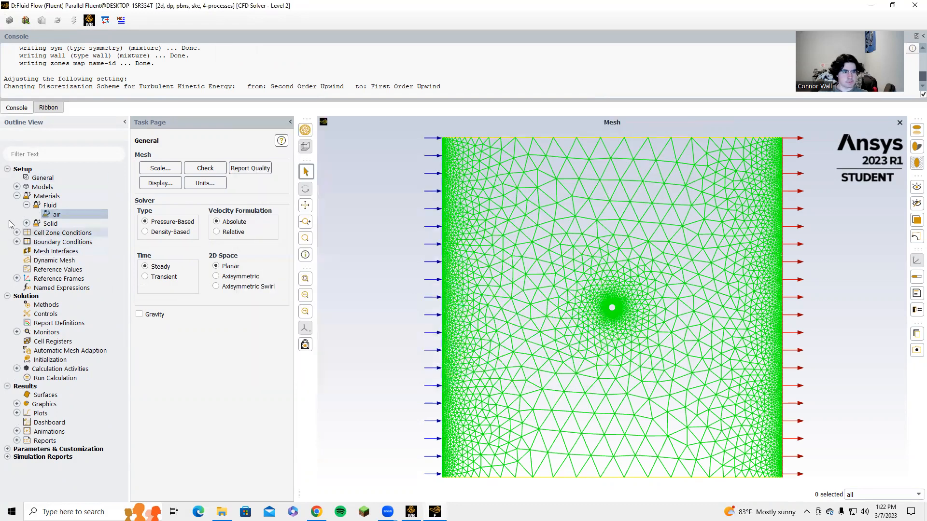
Step: Set the inlet velocity magnitude to 21.9097 m/s
double_click(26, 197)
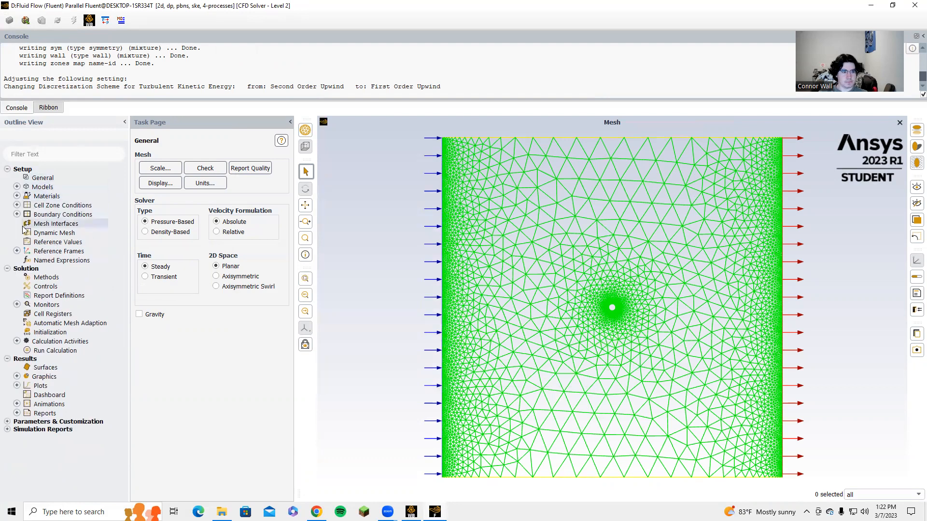
click(17, 215)
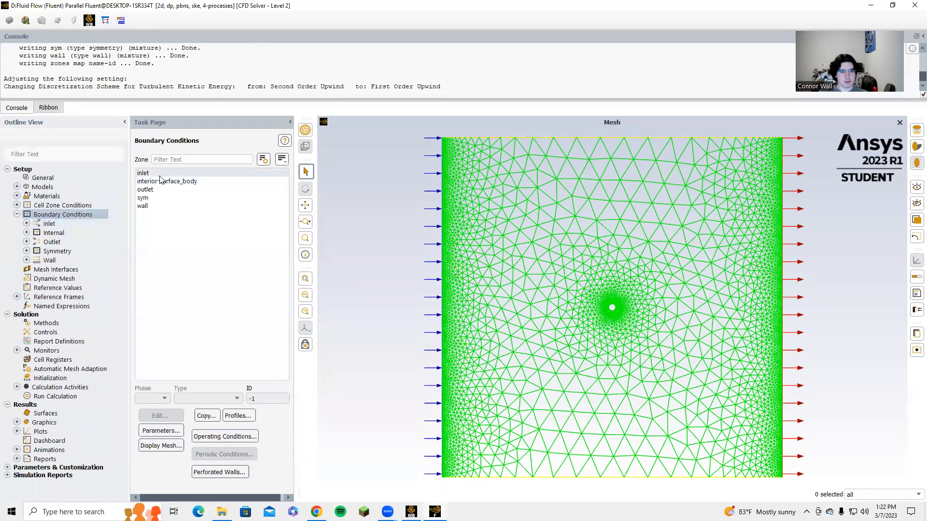
click(160, 174)
click(161, 415)
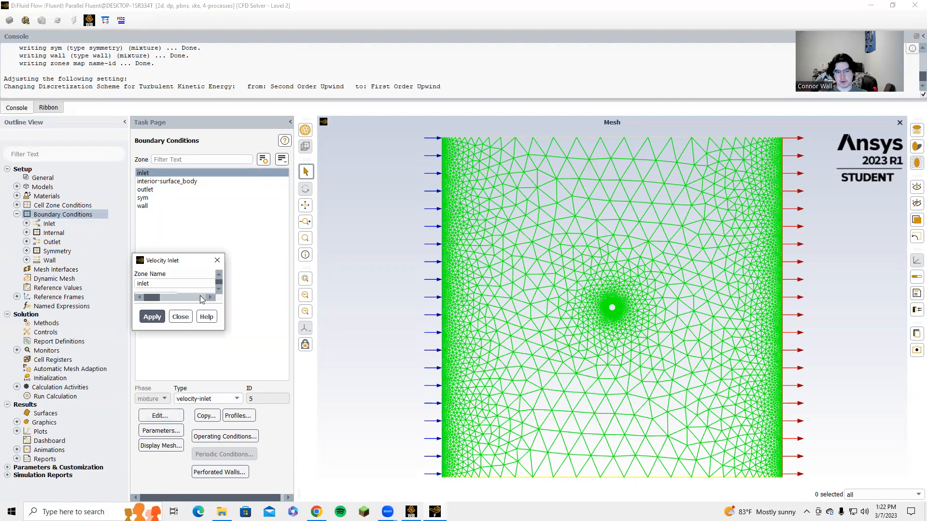
click(330, 344)
key(BackSpace)
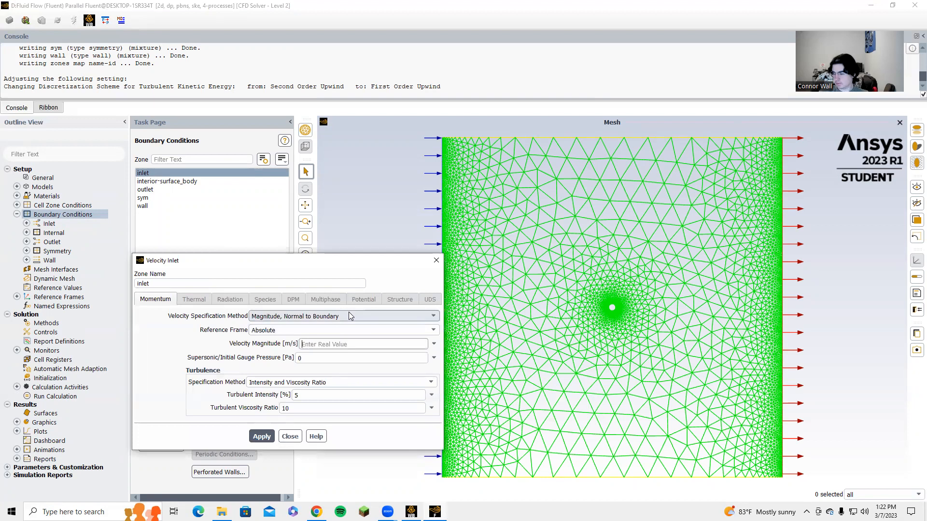
text(21.)
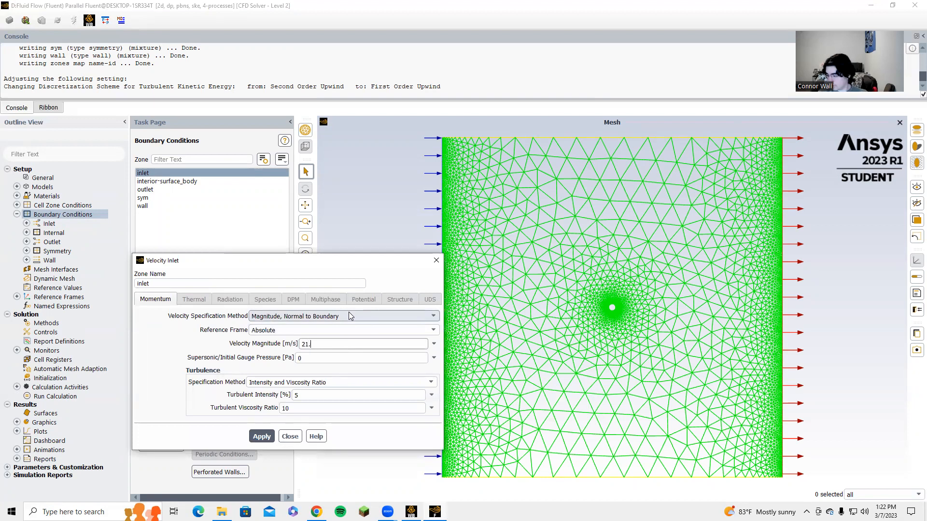
text(9097)
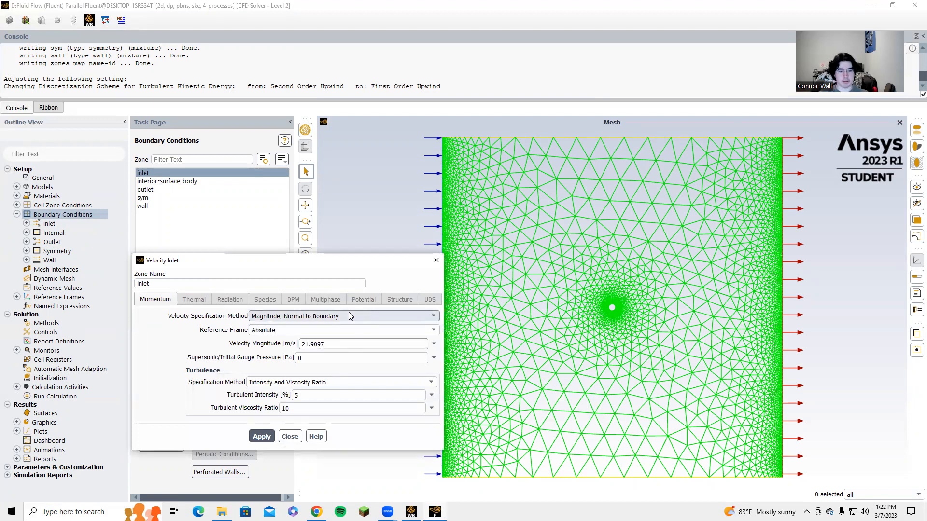
click(261, 436)
click(290, 437)
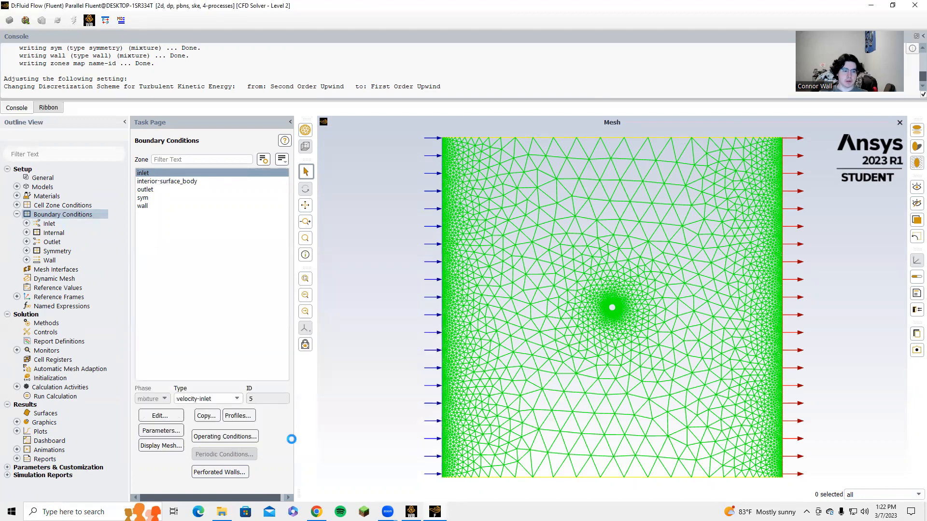
Step: Compute reference values from the inlet and set the reference zone to surface_body
click(57, 288)
click(217, 165)
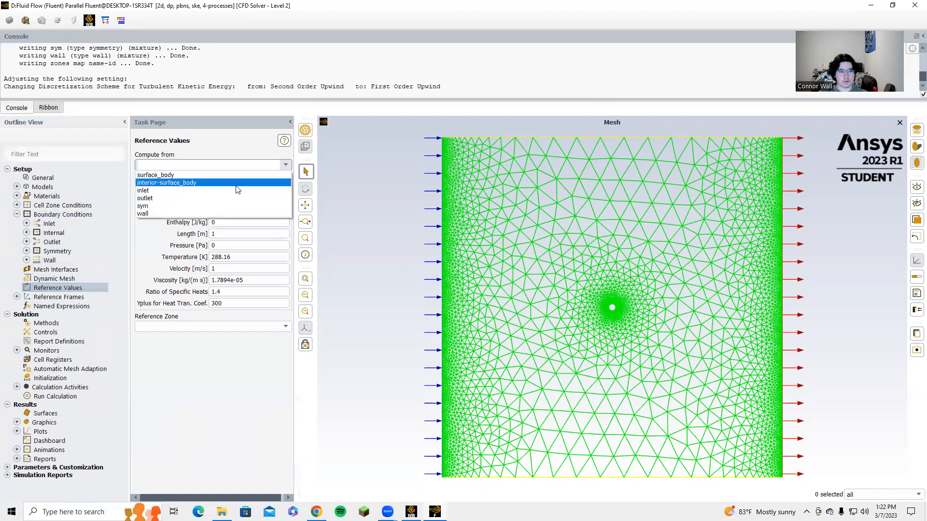
click(220, 190)
click(265, 327)
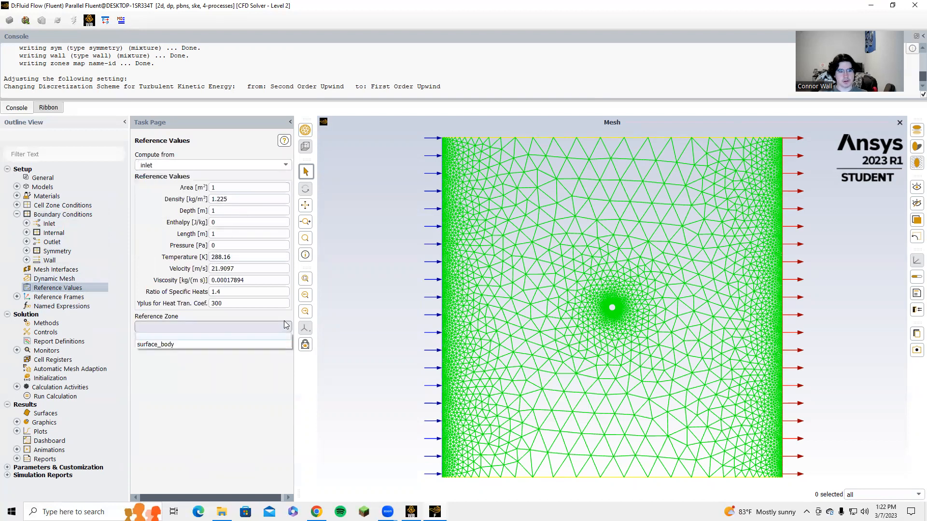
click(218, 345)
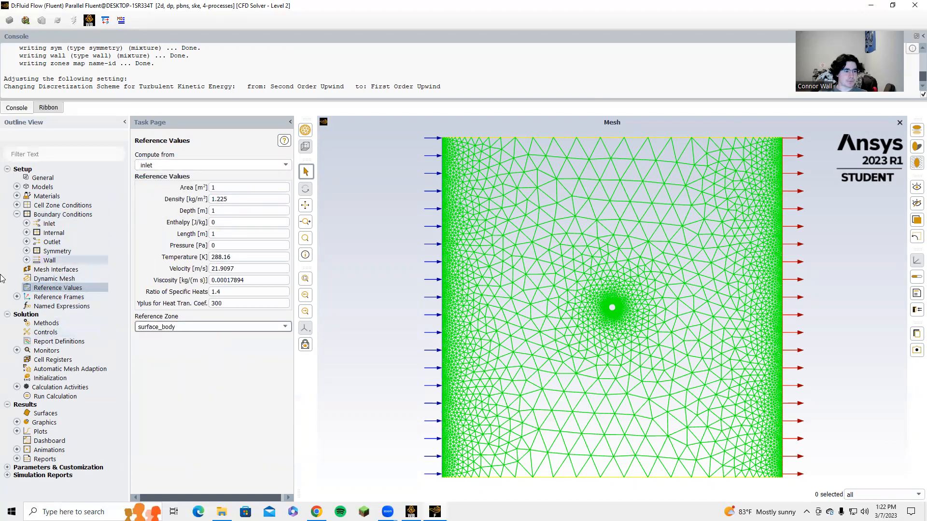
Step: Set the solution scheme to SIMPLE and the pressure discretization to PRESTO!
click(43, 325)
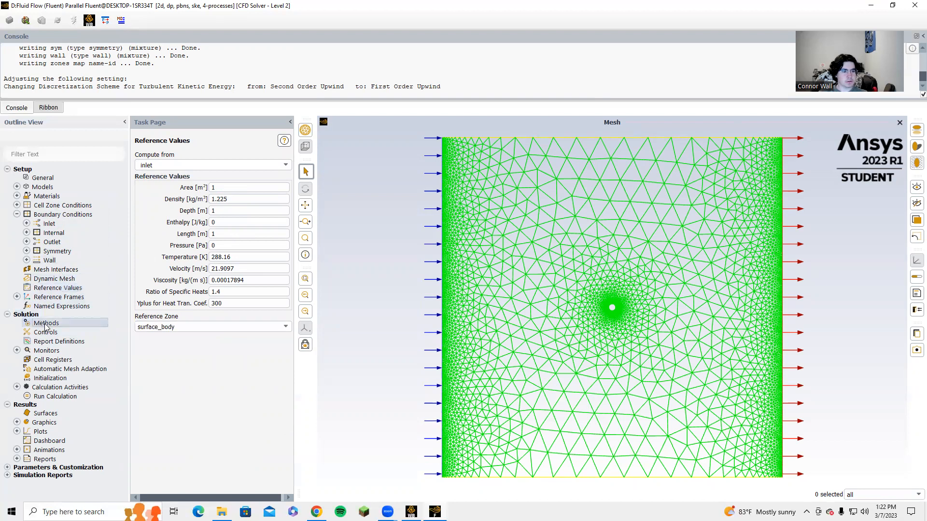
click(227, 176)
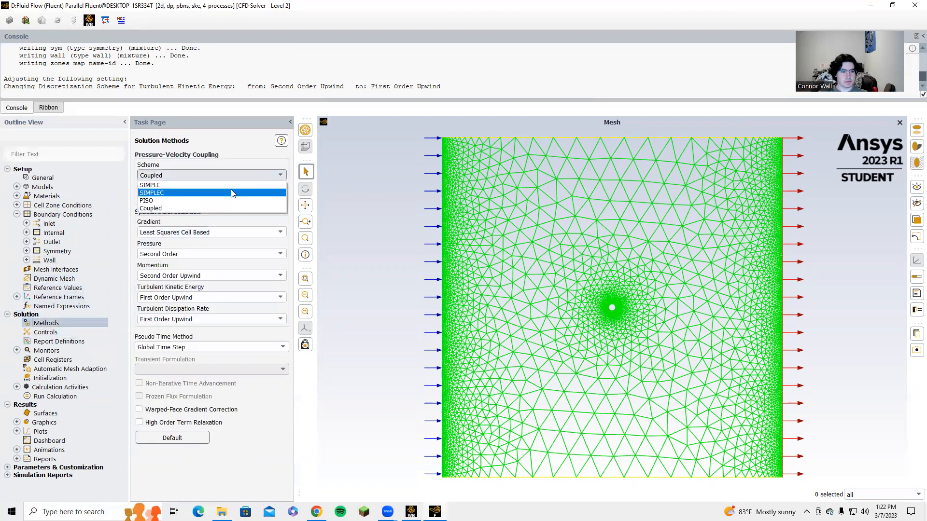
click(231, 185)
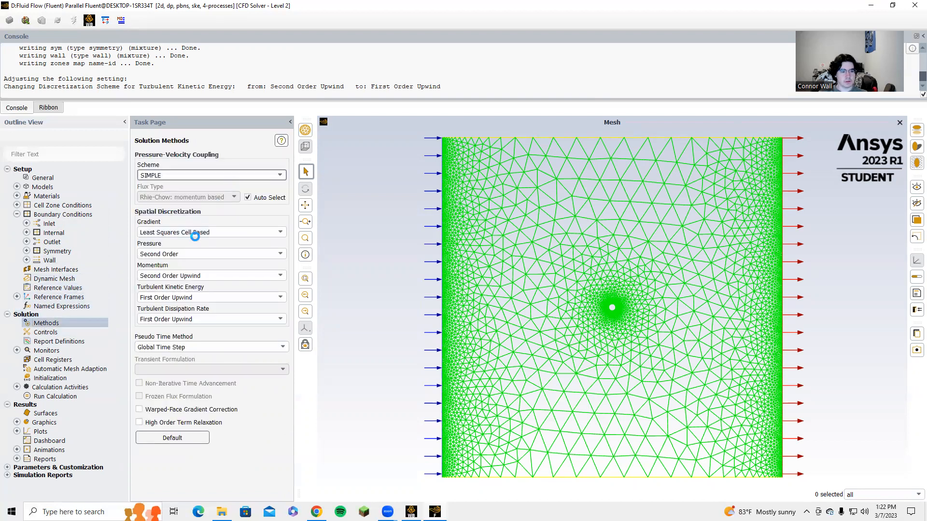
click(250, 256)
click(208, 277)
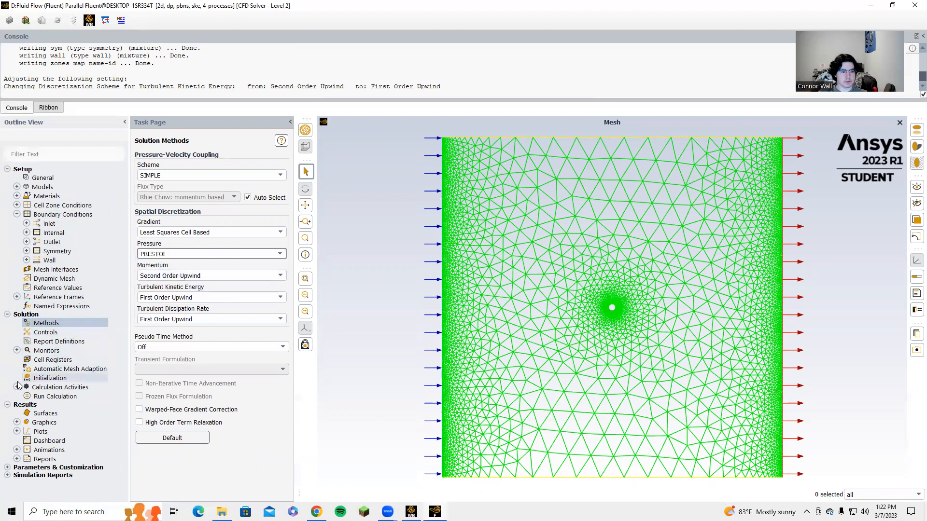
Step: Set the absolute convergence criteria of all residuals to 1e-6
click(16, 350)
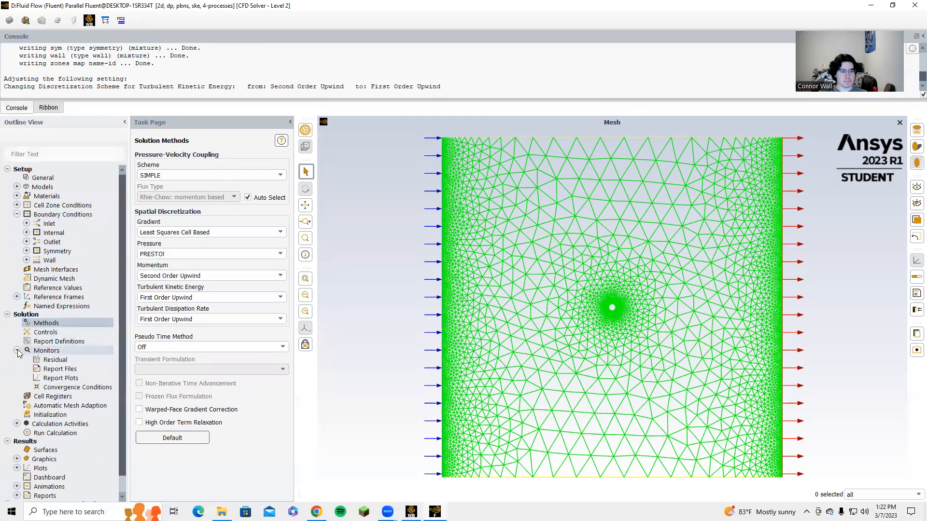
double_click(64, 360)
double_click(400, 296)
text(1e-6)
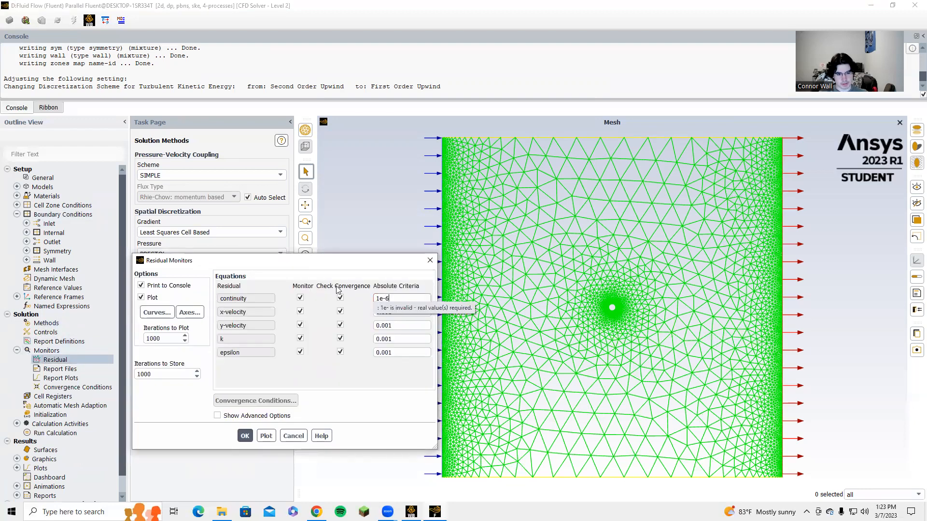
double_click(399, 299)
key(ctrl+c)
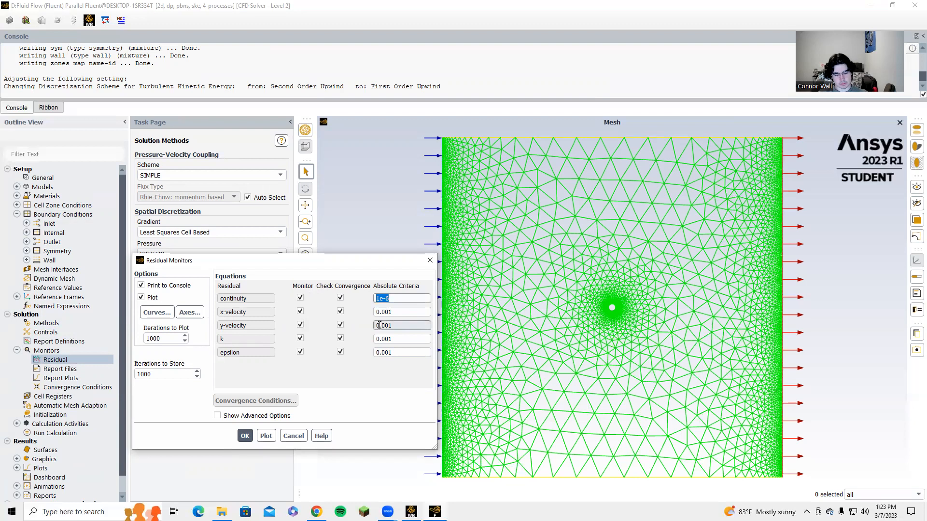
double_click(399, 312)
text(1e-6)
double_click(388, 326)
key(ctrl+v)
key(ctrl+v)
drag(392, 339, 363, 352)
key(ctrl+v)
click(245, 436)
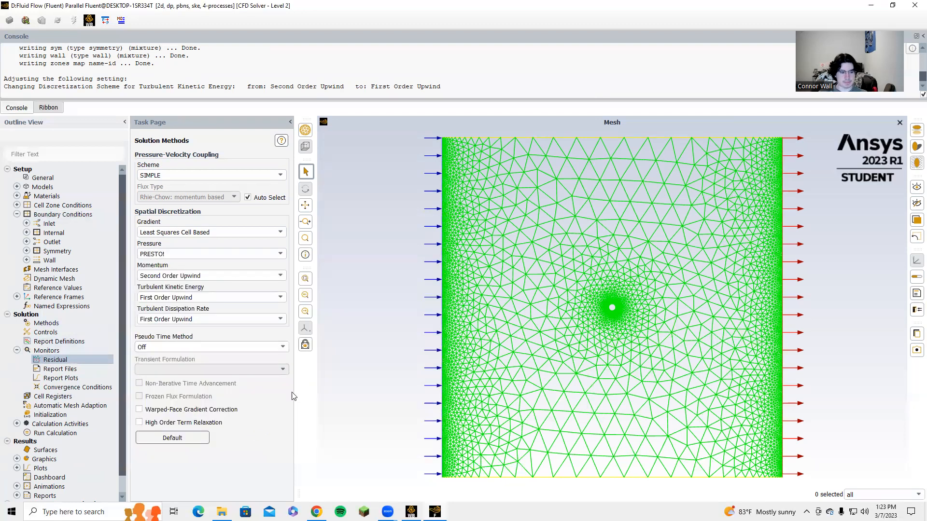
Step: Close Fluent and return to the Workbench project
click(17, 351)
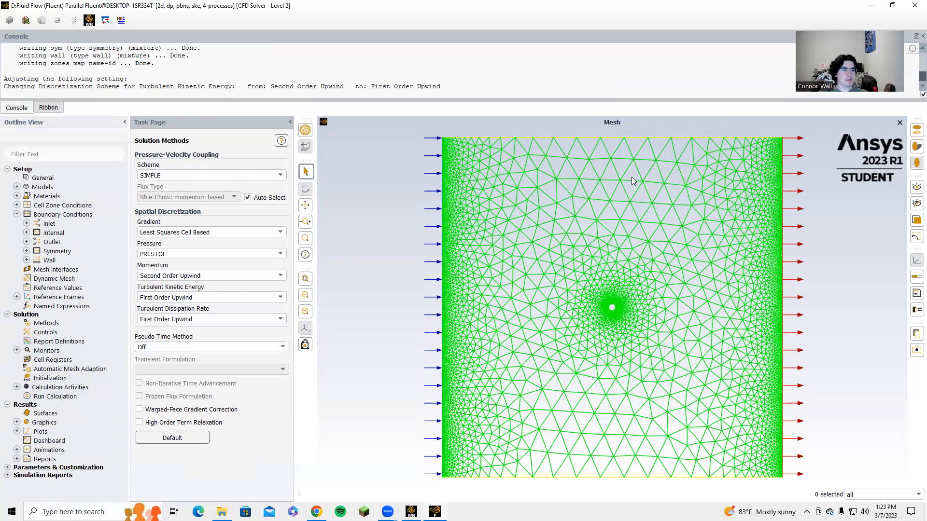
click(914, 5)
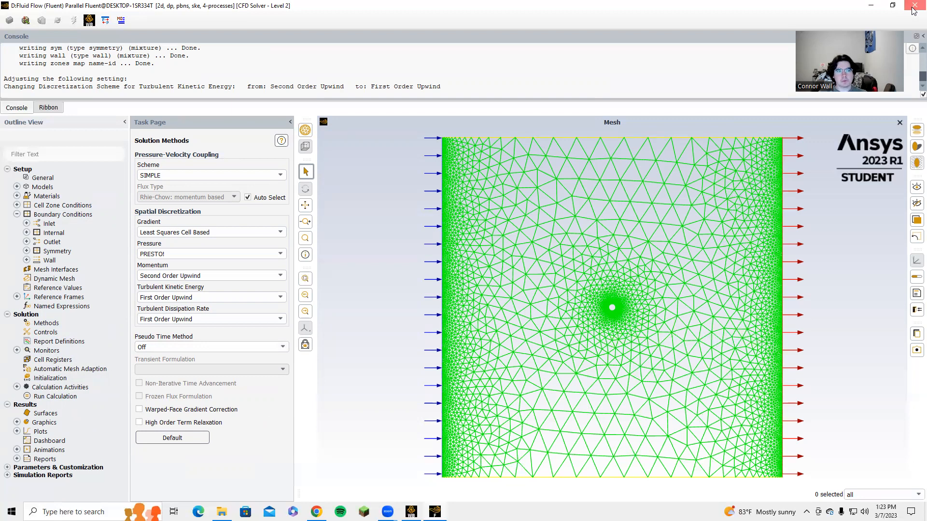
click(465, 267)
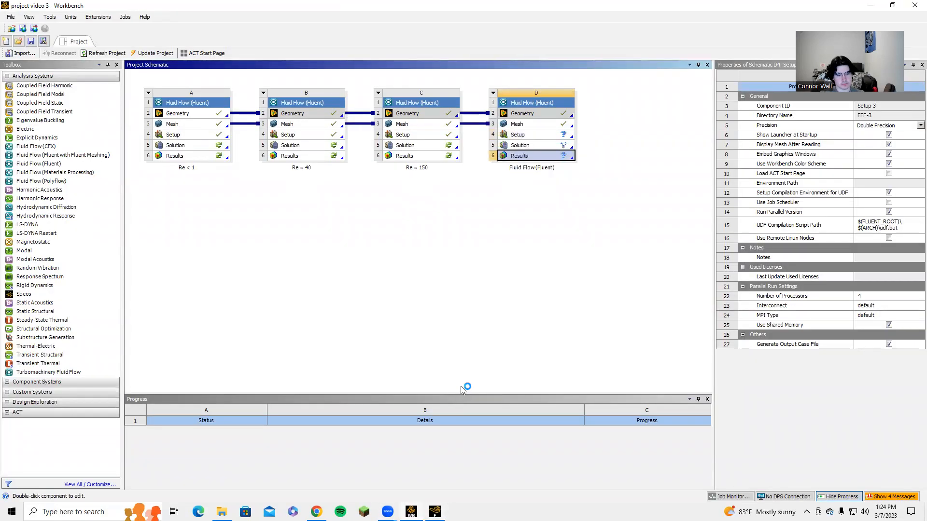
key(ctrl+shift+Escape)
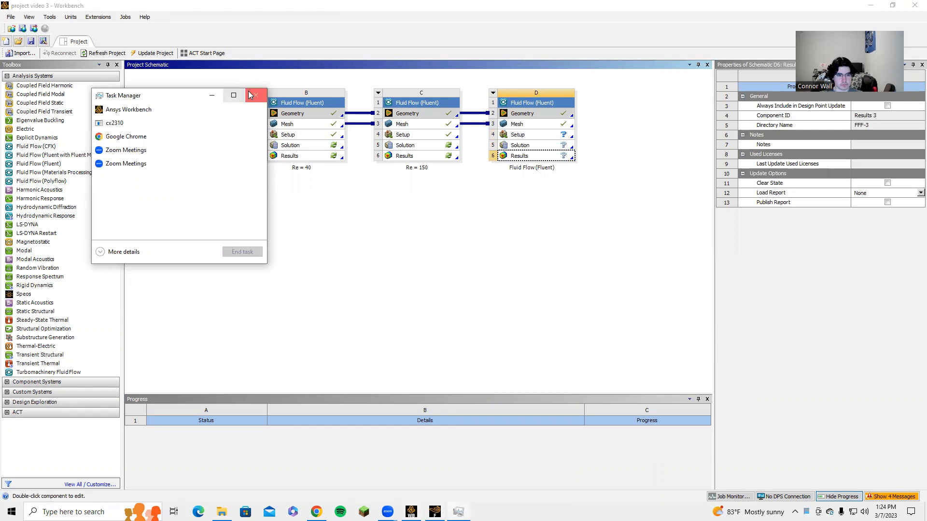
click(256, 94)
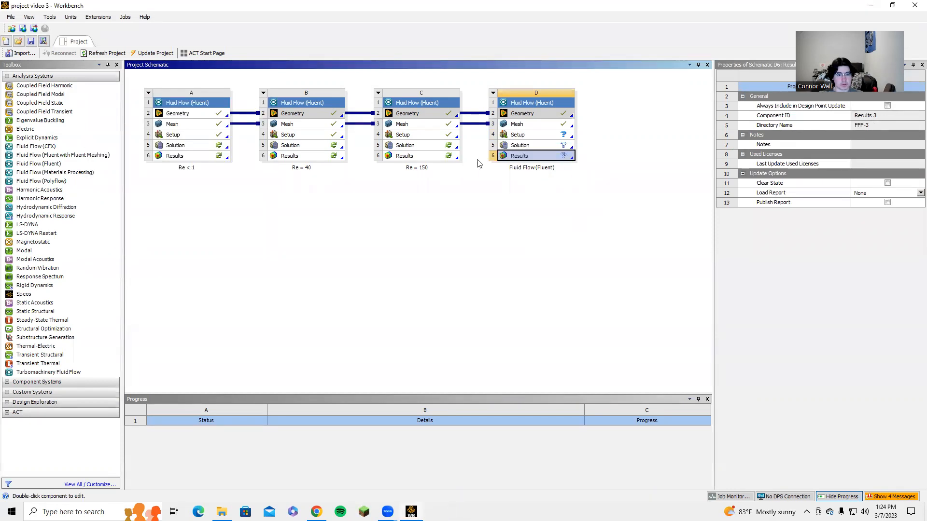
Step: Rename the fourth Fluent system as Re = 150,000
double_click(531, 168)
text(Re = 150,000)
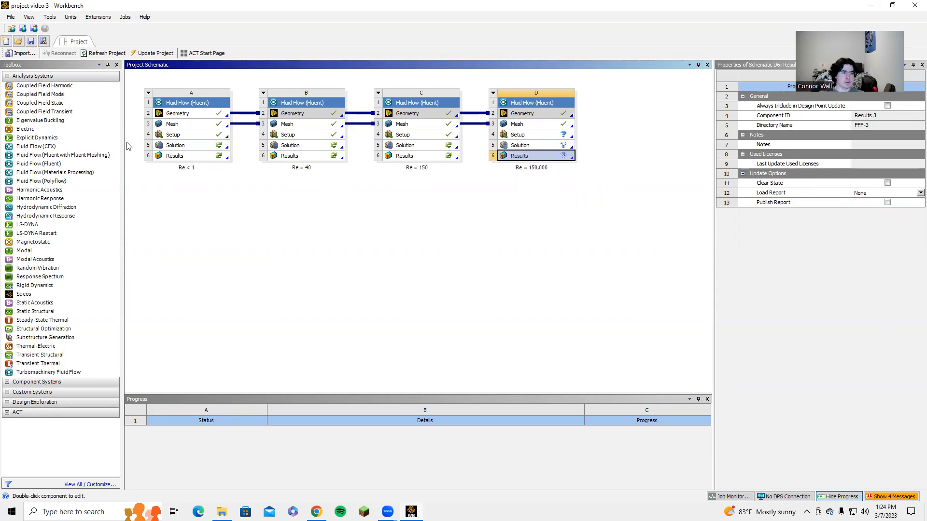
Step: Add a new Fluent fluid flow system named Re = 400,000 sharing geometry and mesh with the Re = 150,000 system
drag(34, 165, 630, 111)
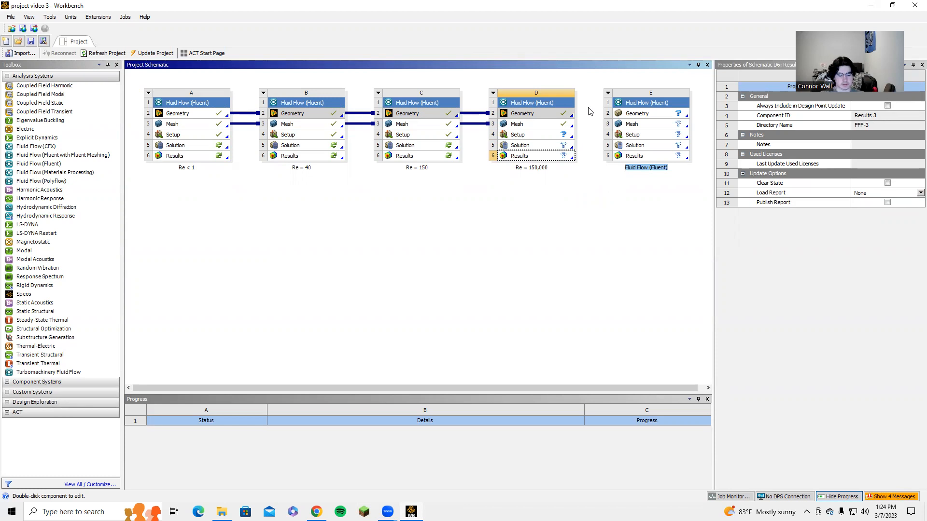
text(Re =)
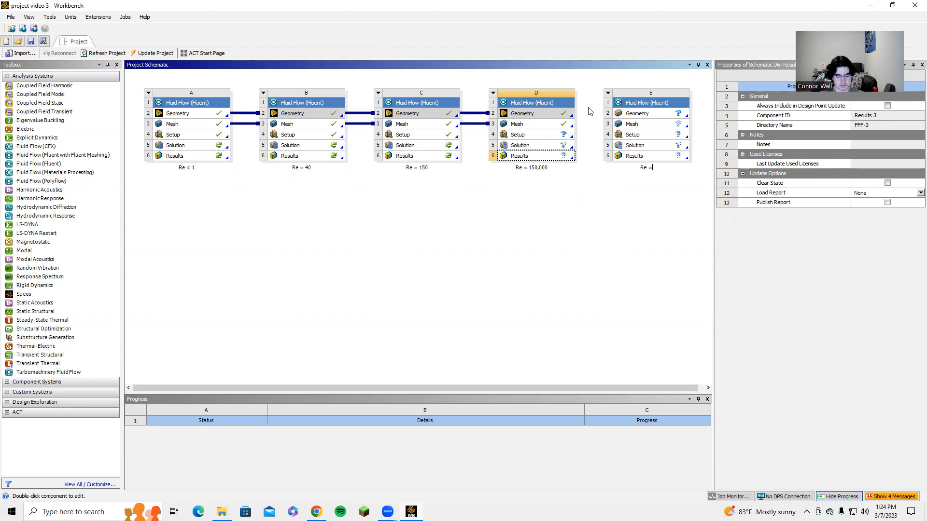
text( 400,000)
key(Return)
drag(561, 114, 627, 125)
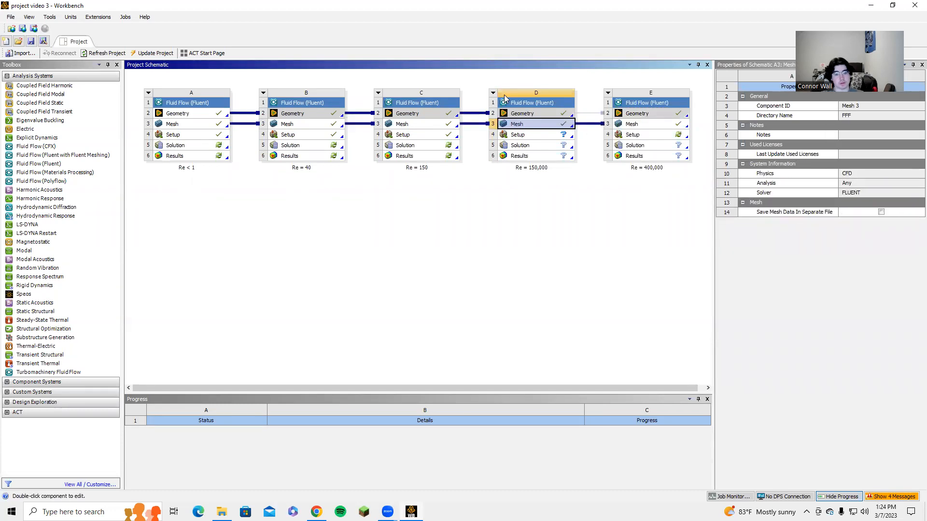
Step: Launch Fluent for the Re = 400,000 system's setup with double precision enabled
click(642, 135)
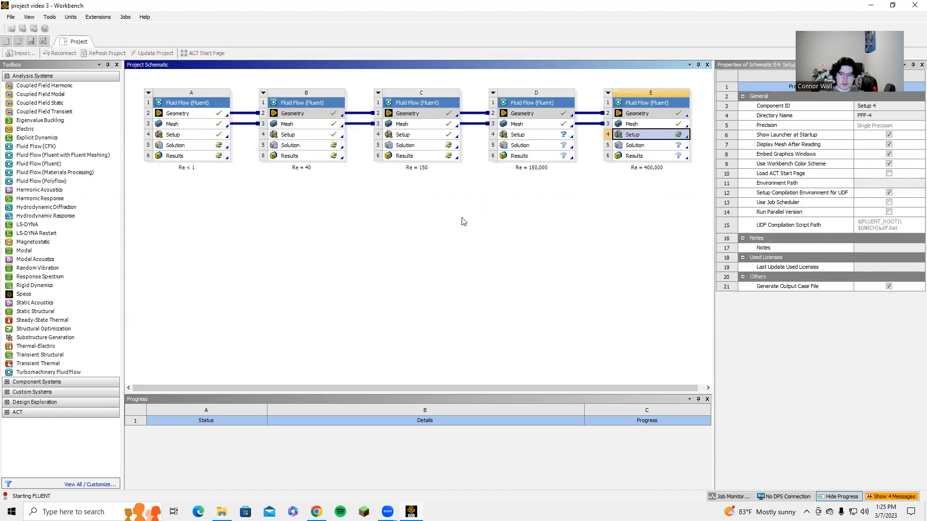
click(475, 186)
click(501, 222)
click(421, 366)
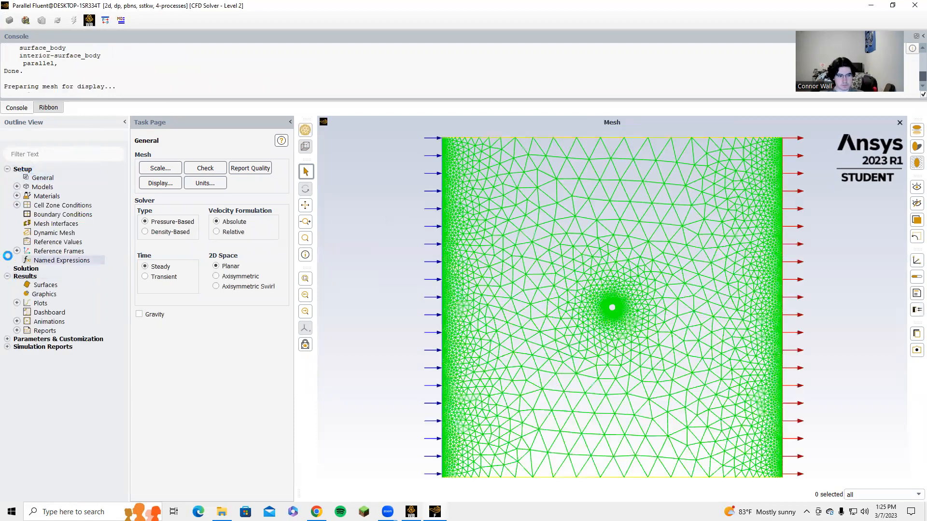
Step: Switch the viscous model to standard k-epsilon with Enhanced Wall Treatment
click(17, 187)
double_click(59, 213)
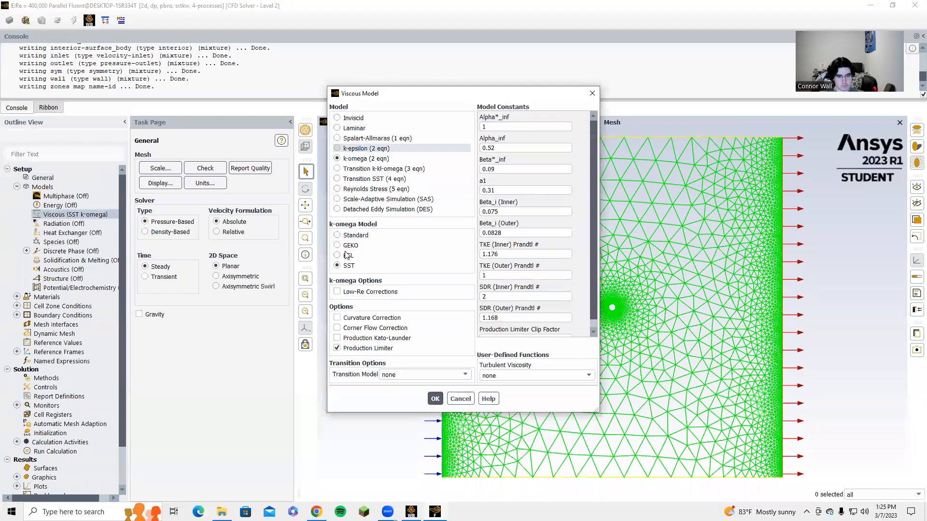
click(337, 149)
click(368, 312)
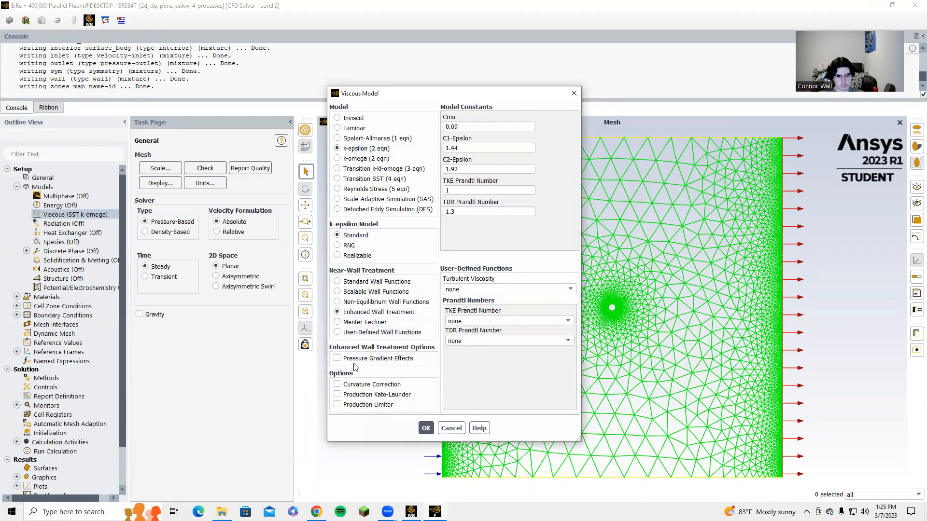
click(428, 427)
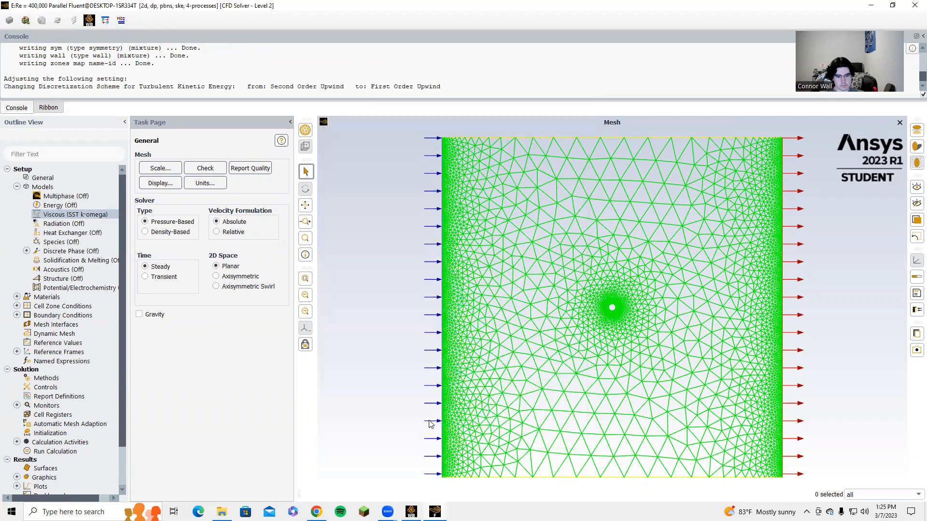
Step: Inspect the air material's density and viscosity properties
click(17, 186)
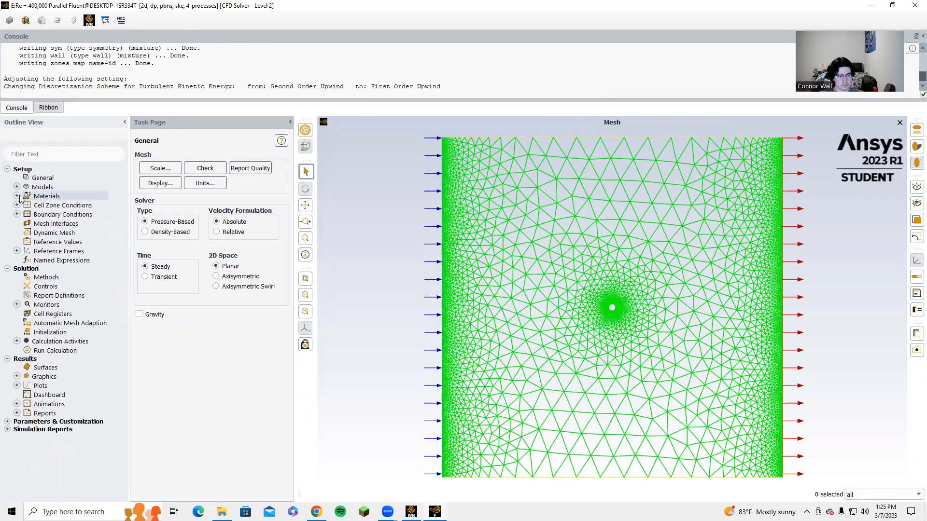
click(17, 196)
click(27, 205)
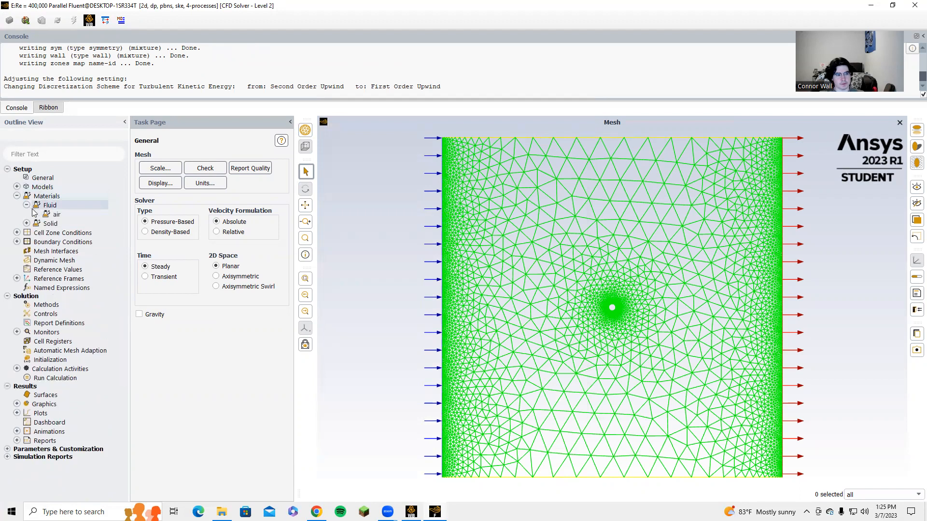
double_click(55, 215)
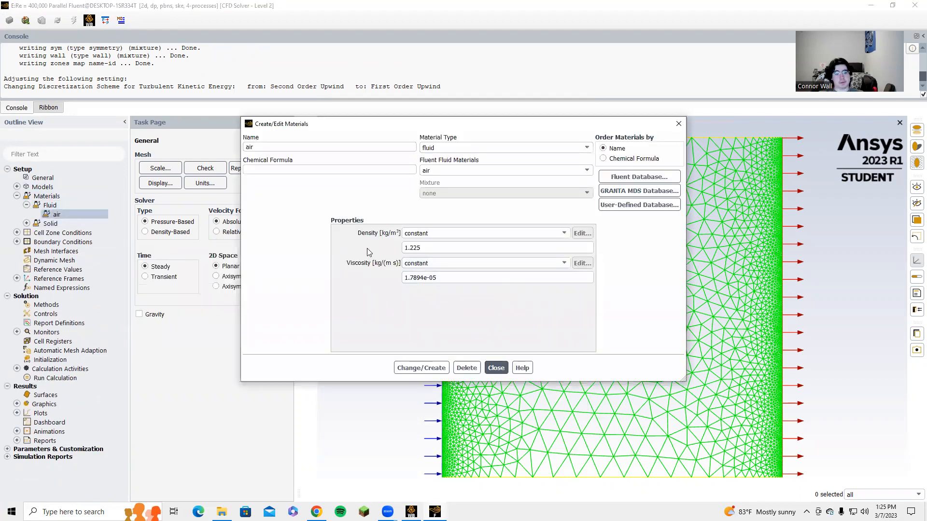
click(496, 368)
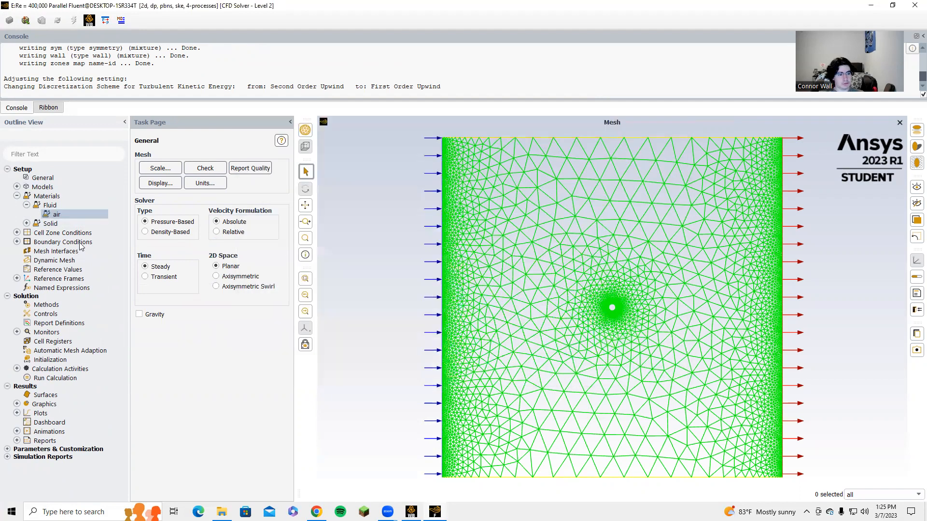
click(17, 196)
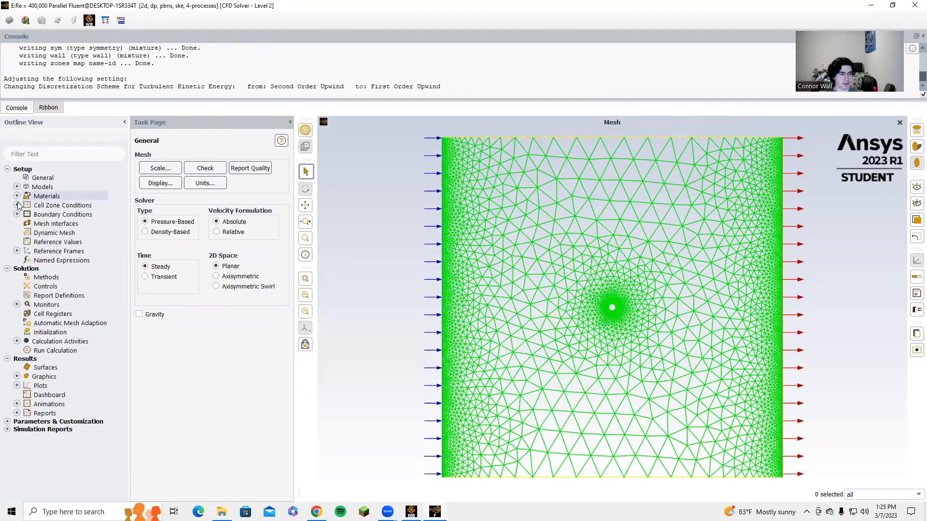
Step: Set the inlet velocity magnitude to 5.8426 m/s
double_click(50, 215)
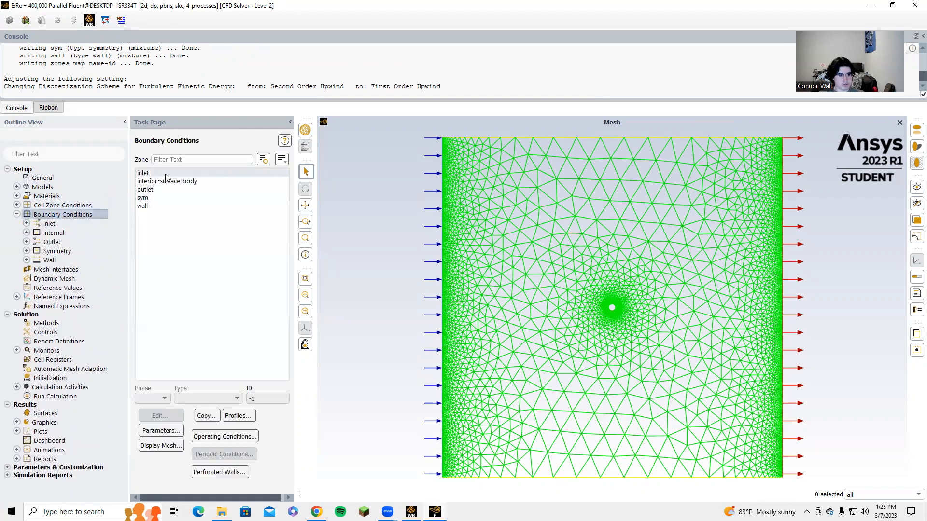
click(143, 173)
click(171, 418)
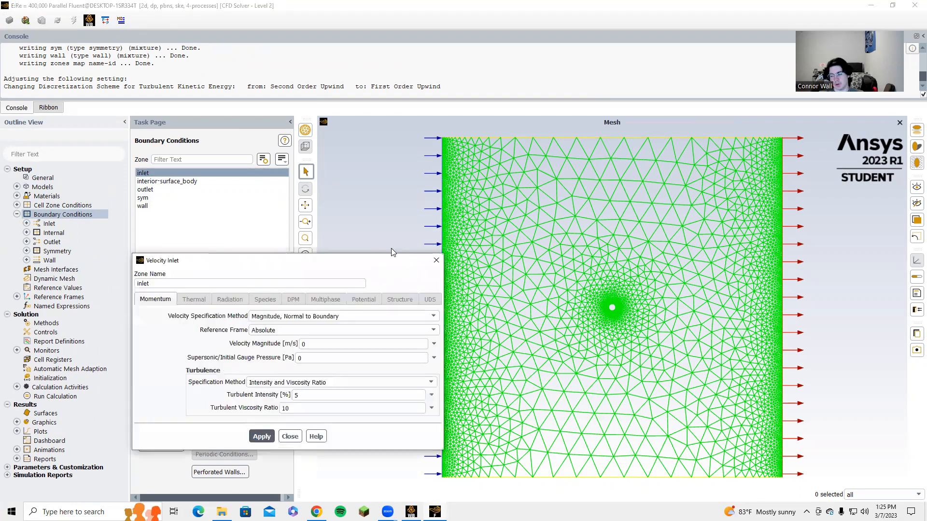
click(315, 343)
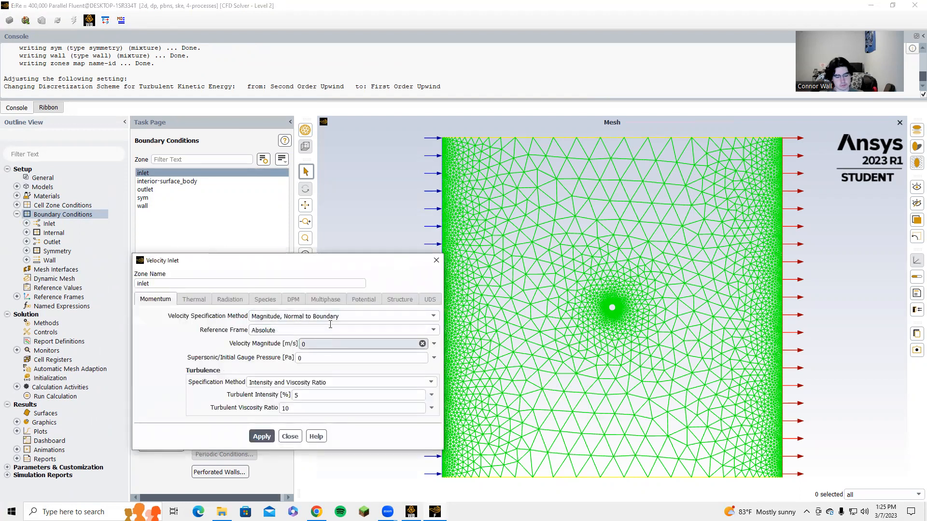
key(BackSpace)
text(5.8426)
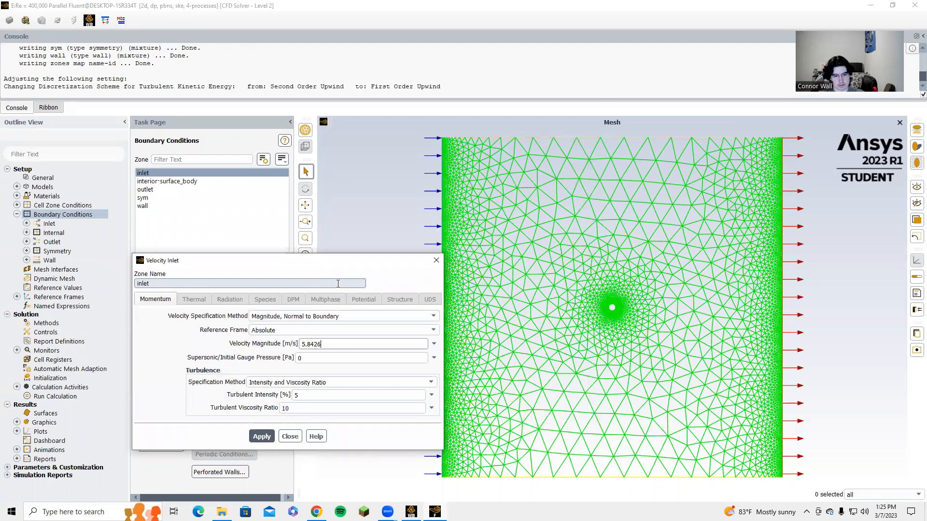
click(262, 436)
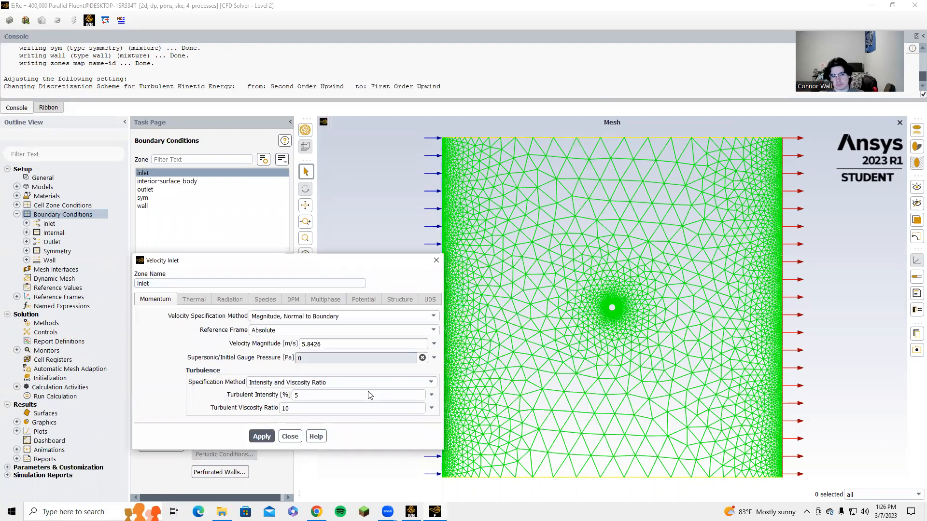
click(290, 436)
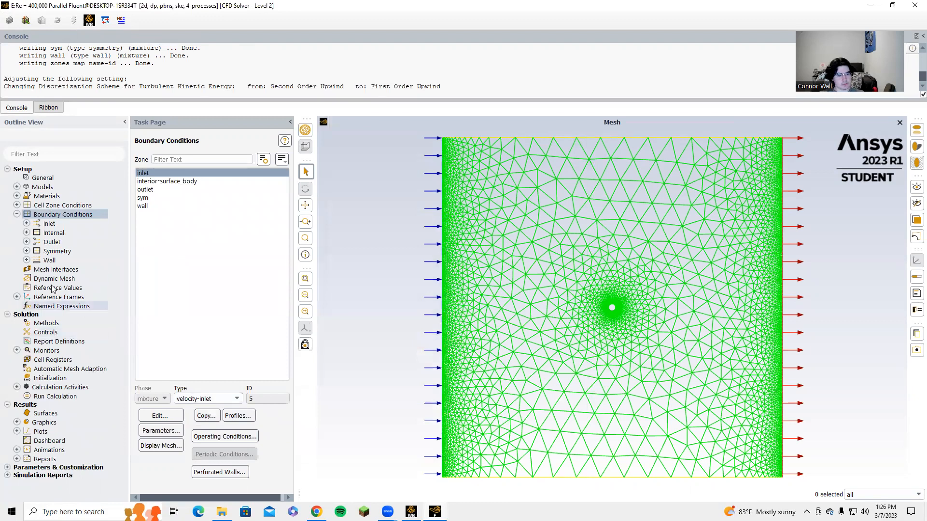
Step: Compute reference values from the inlet and set the reference zone to surface_body
click(17, 214)
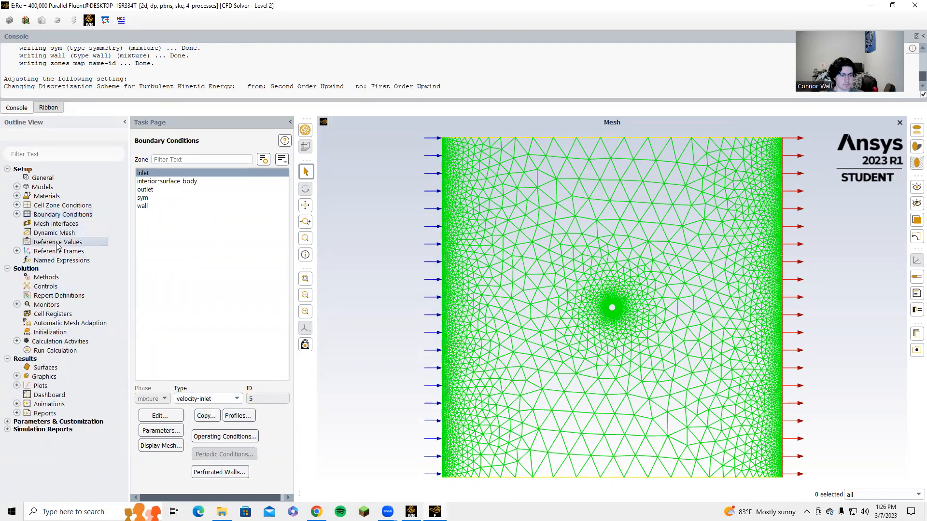
click(57, 243)
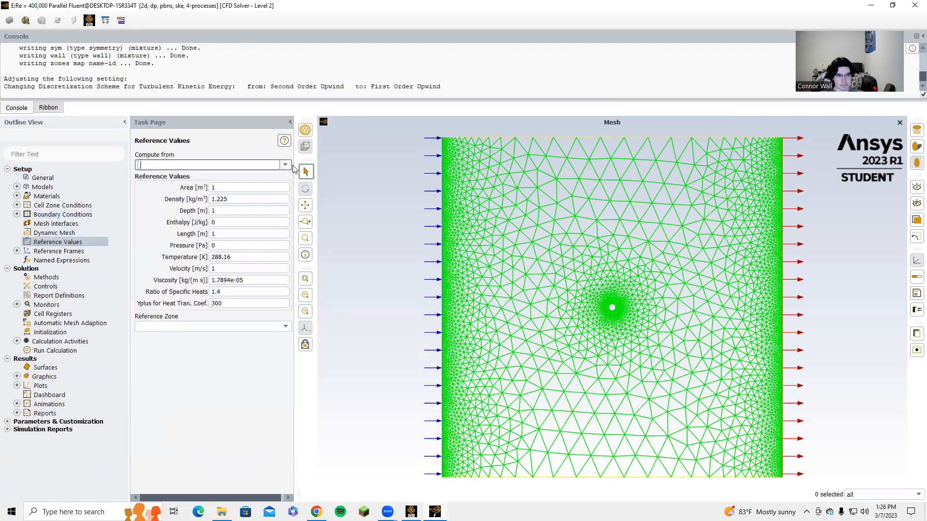
click(285, 165)
click(227, 194)
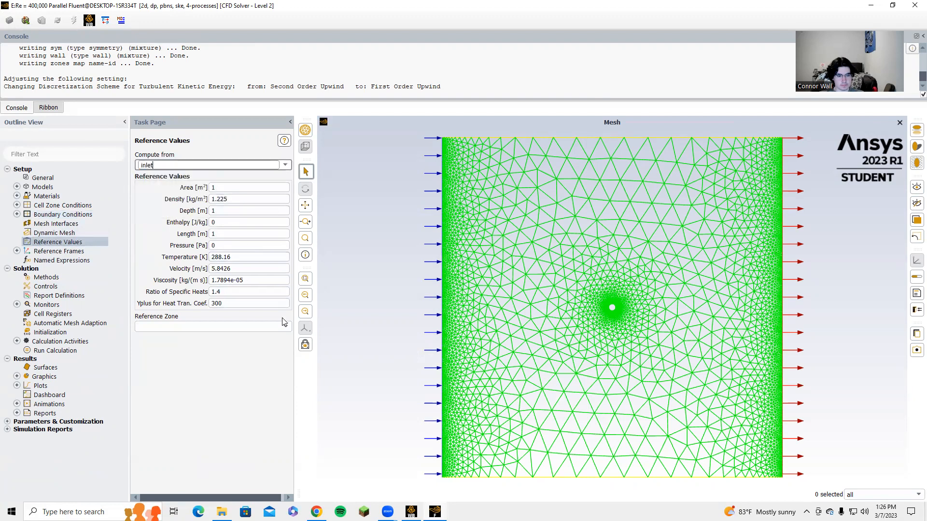
click(285, 326)
click(225, 342)
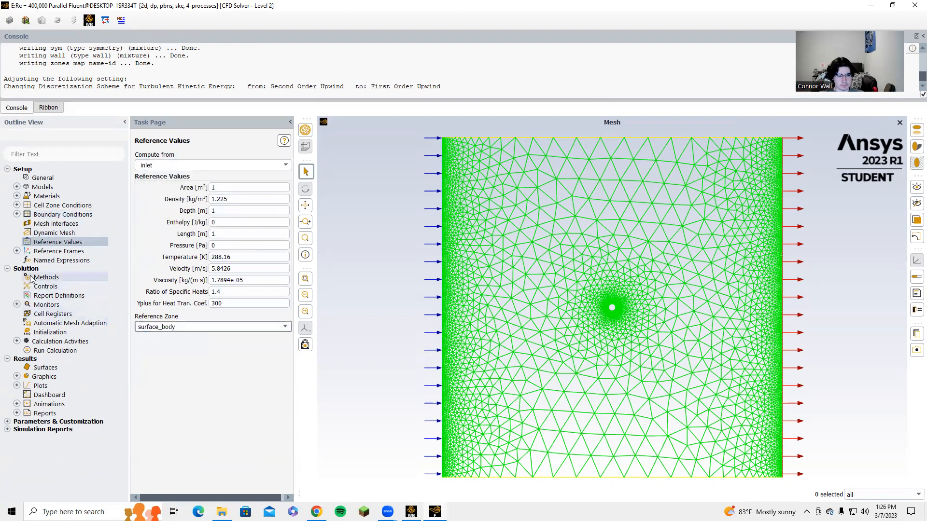
Step: Set the pressure-velocity coupling scheme to SIMPLE and pressure discretization to PRESTO!
click(46, 278)
click(279, 176)
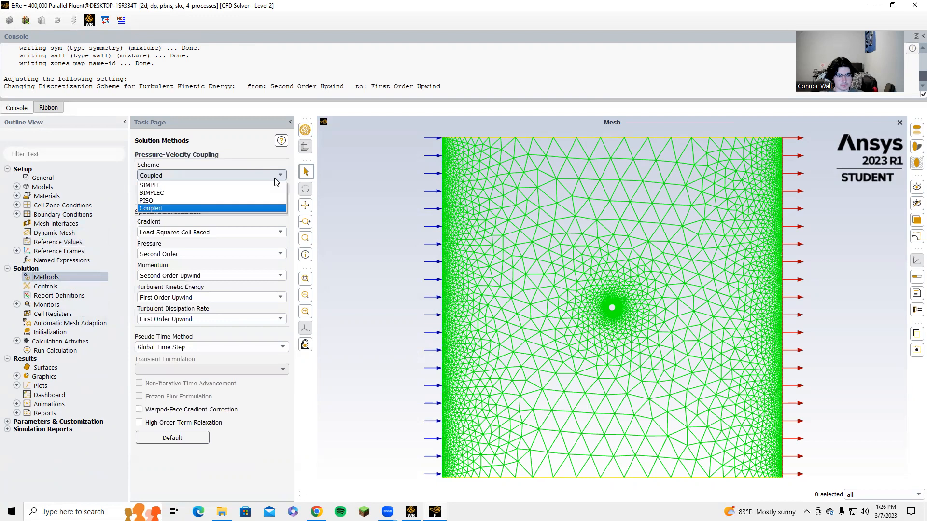
click(211, 185)
click(256, 254)
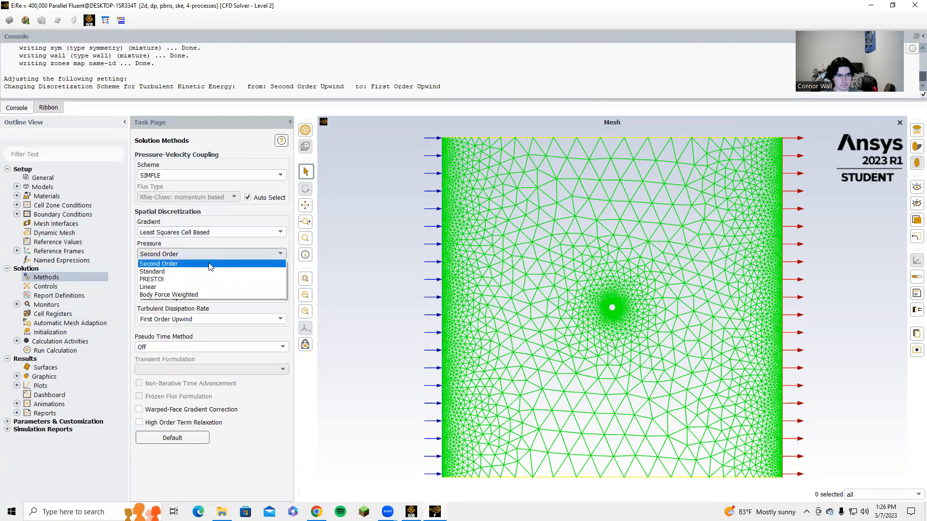
click(193, 279)
Step: Set the absolute convergence criteria of all residuals to 1e-6
click(18, 305)
click(70, 314)
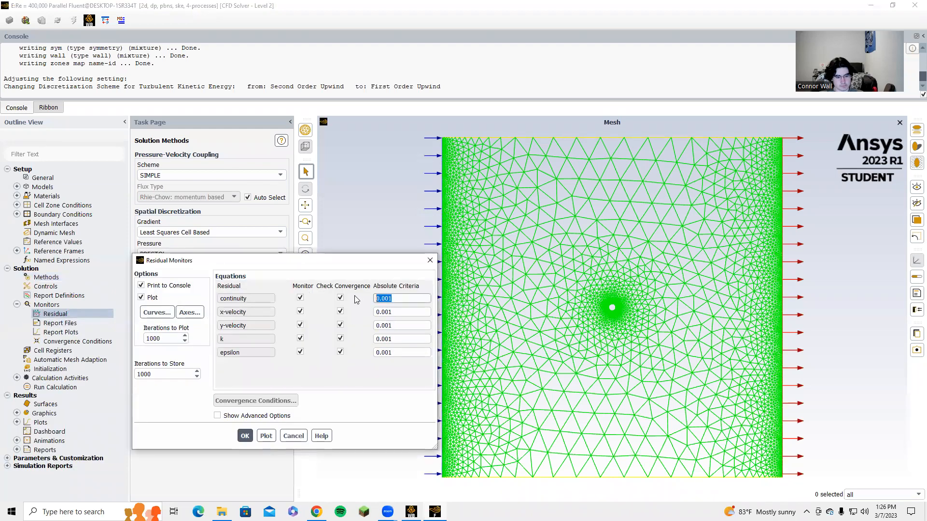
text(1e-6)
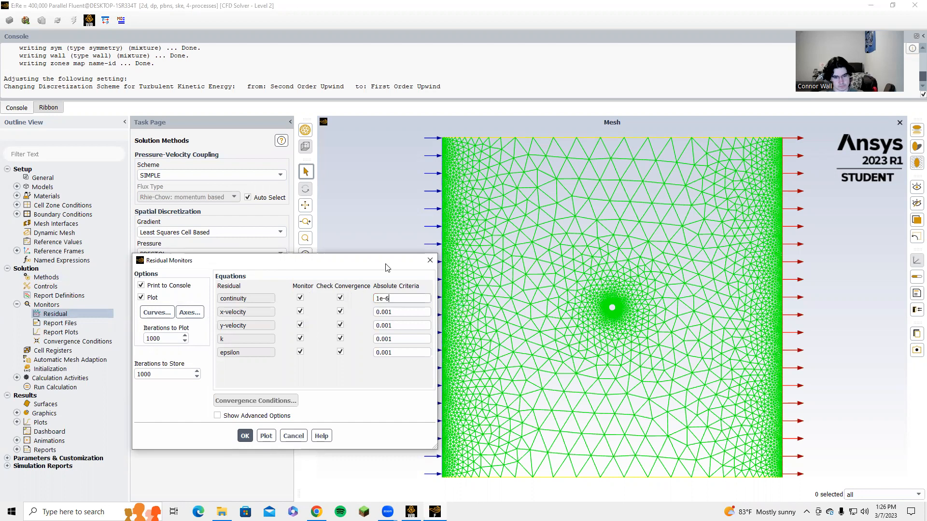
drag(395, 298, 342, 313)
key(ctrl+c)
key(ctrl+v)
drag(413, 322, 375, 352)
key(ctrl+v)
key(ctrl+v)
key(ctrl+v)
click(245, 436)
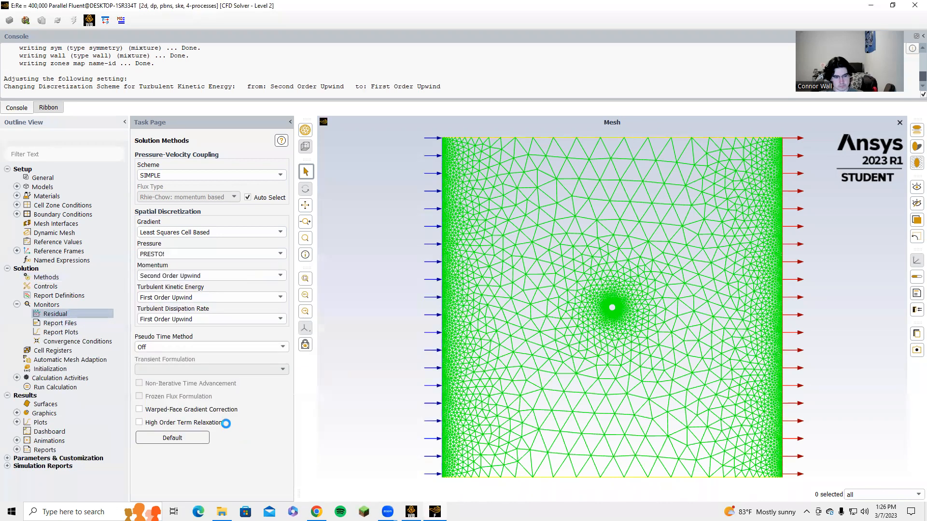
Step: Hybrid-initialize the solution and run the calculation for 100 iterations
click(44, 369)
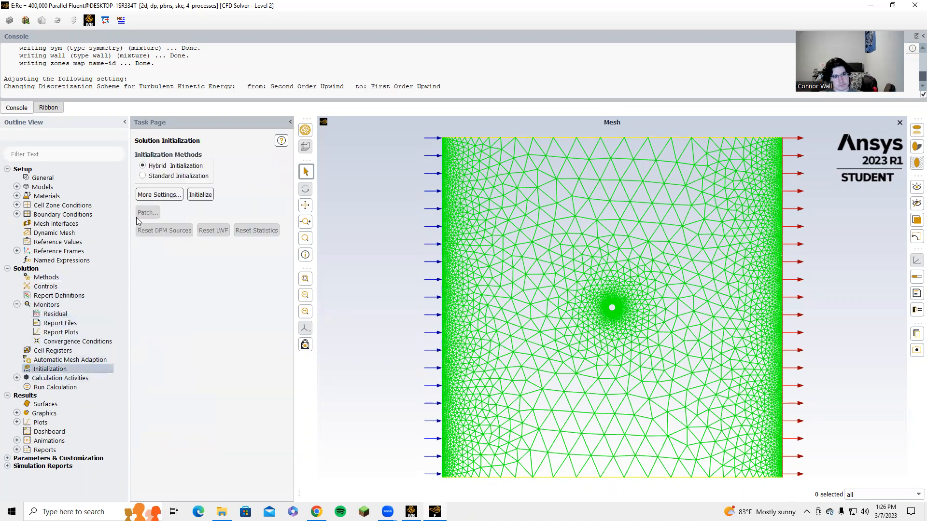
click(204, 196)
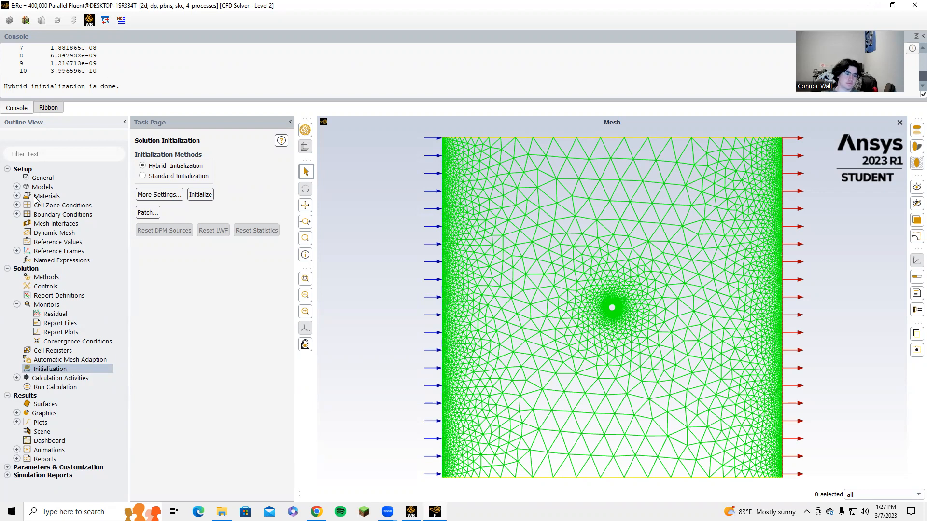
click(55, 387)
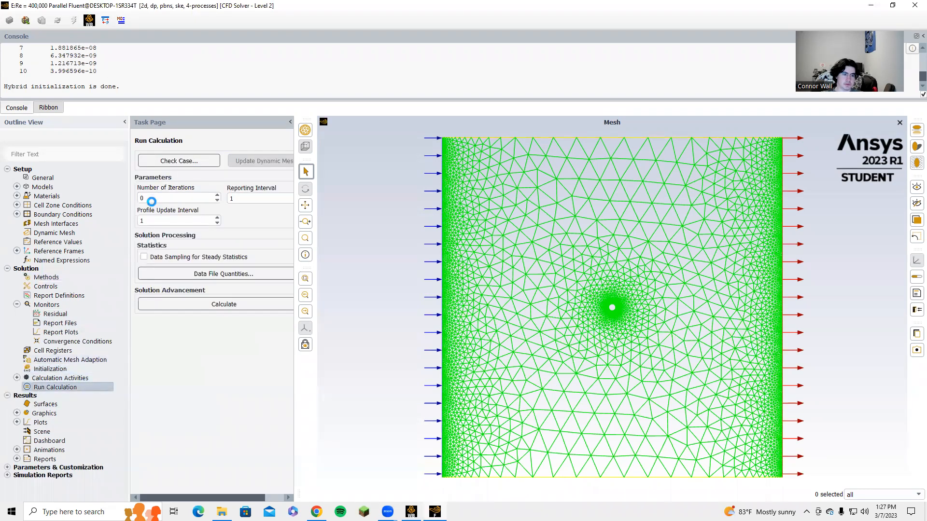
click(155, 197)
key(BackSpace)
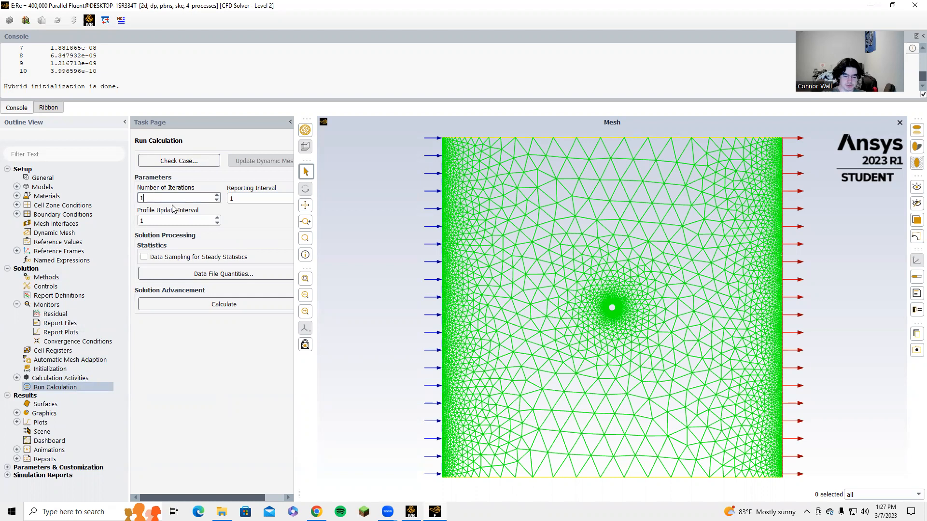
text(100)
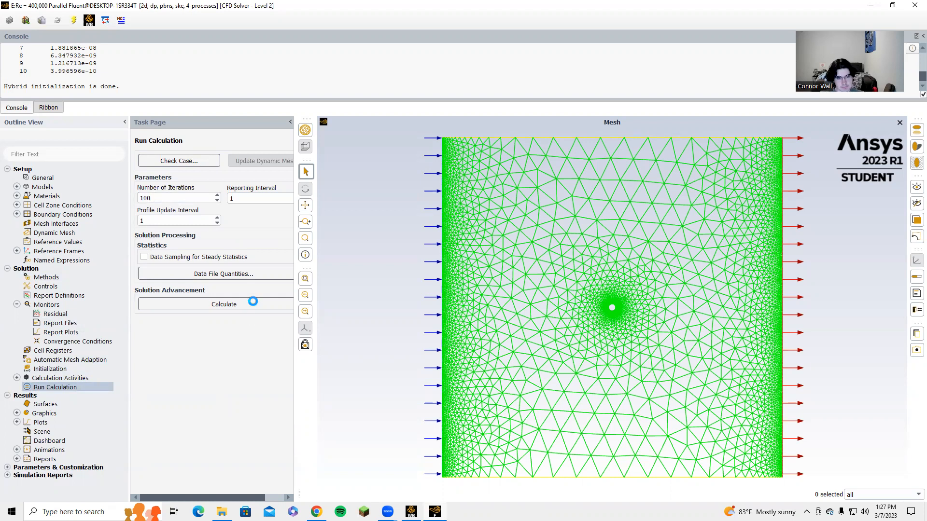
click(251, 304)
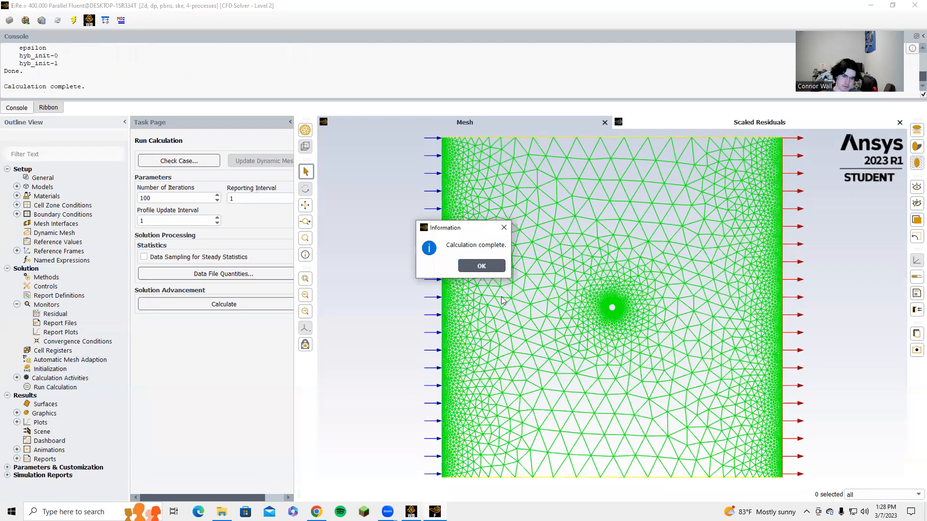
click(481, 266)
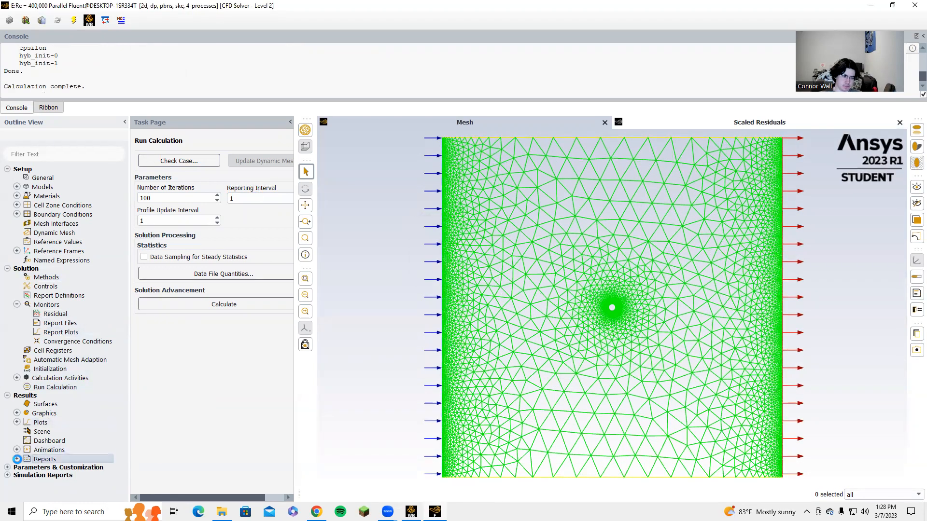
Step: Print the force report on the wall along the x direction
click(17, 459)
double_click(52, 486)
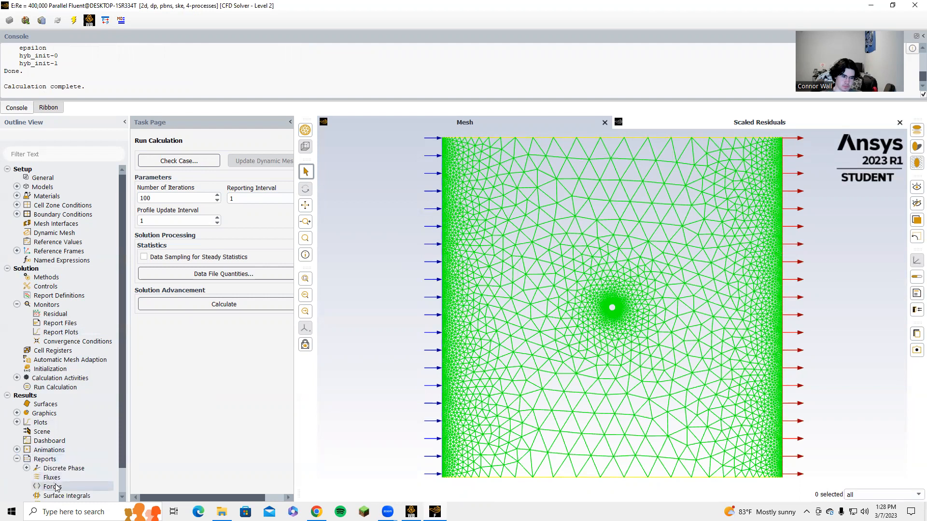
click(328, 293)
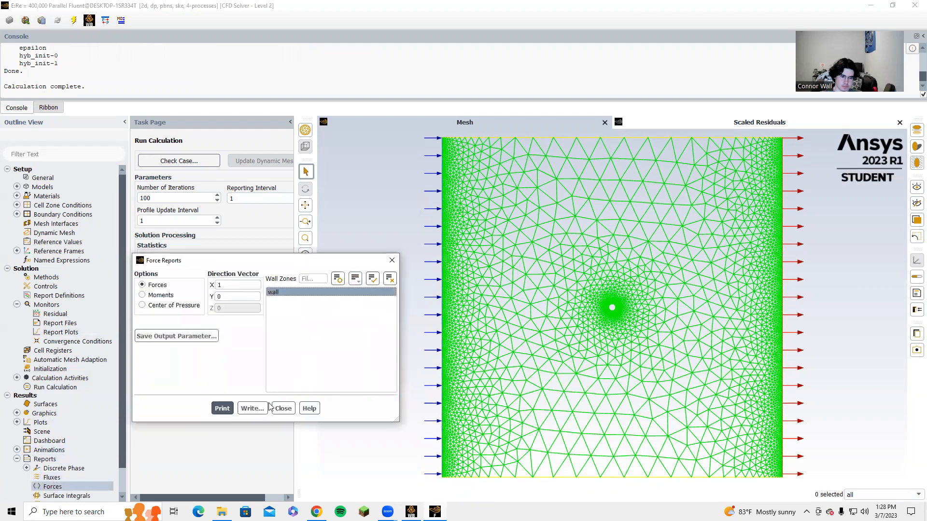
click(222, 408)
click(283, 409)
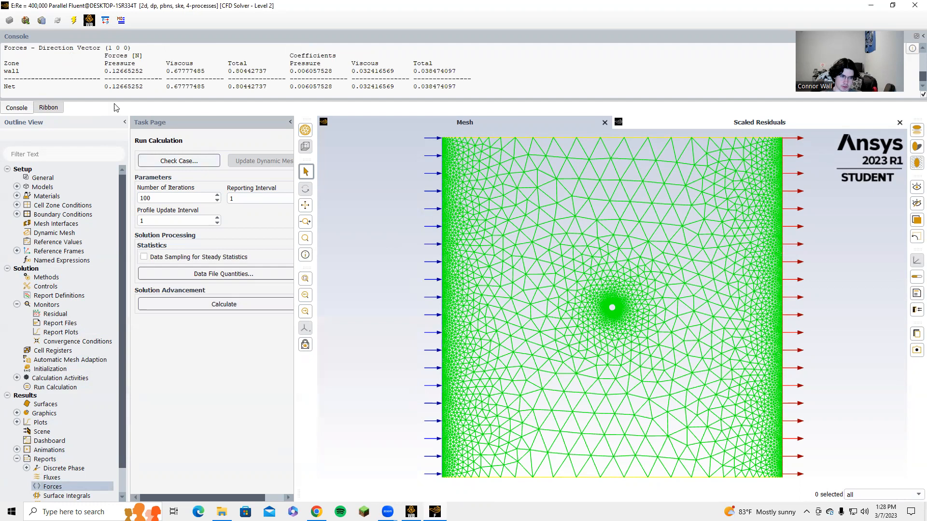
Step: Display pathlines colored by static pressure, released from all surfaces, and close the Pathlines dialog
click(17, 414)
double_click(55, 449)
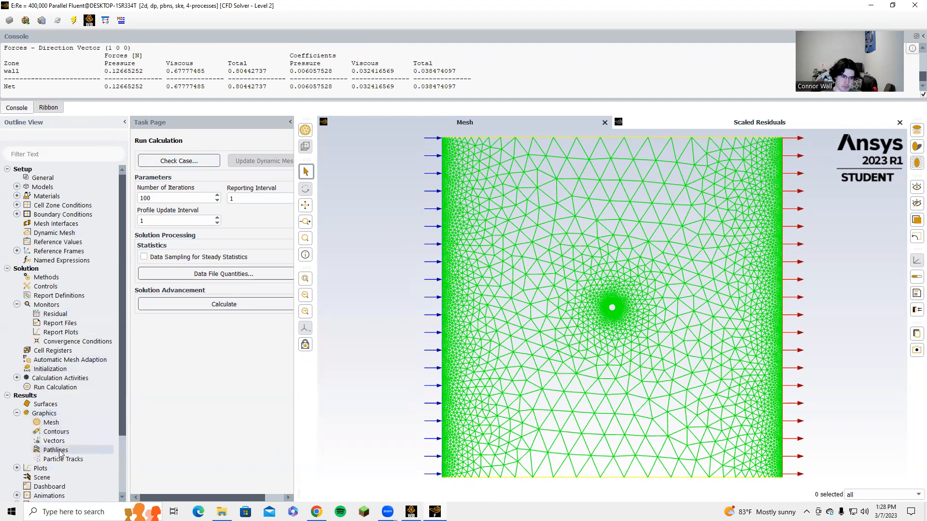
click(506, 171)
click(499, 189)
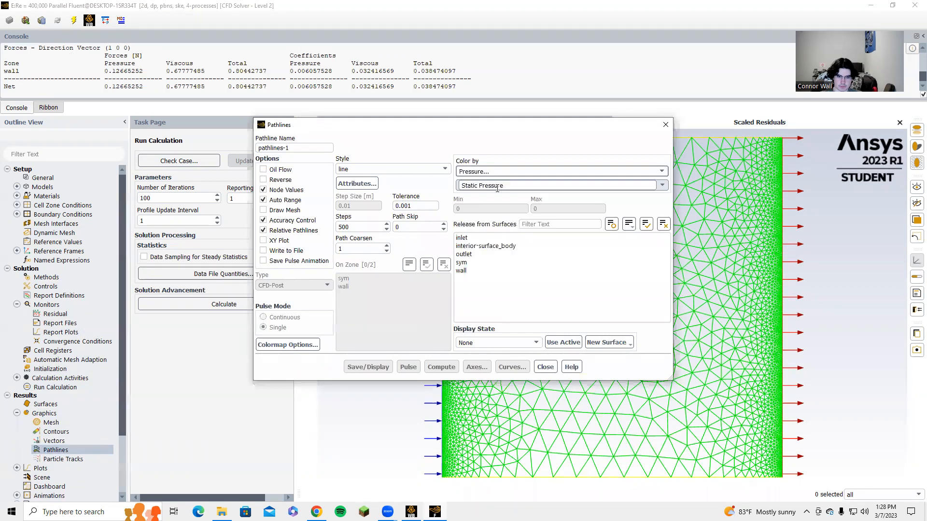
drag(489, 239, 492, 284)
click(368, 367)
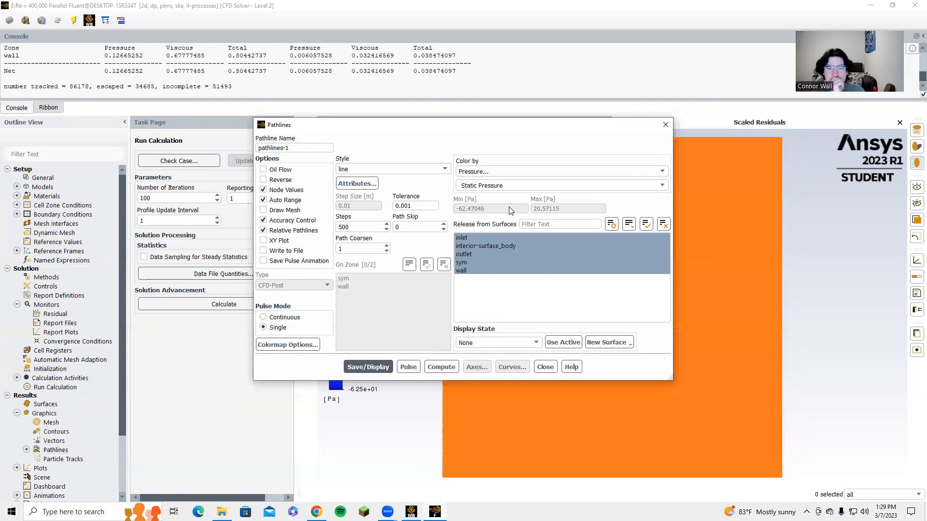
click(545, 367)
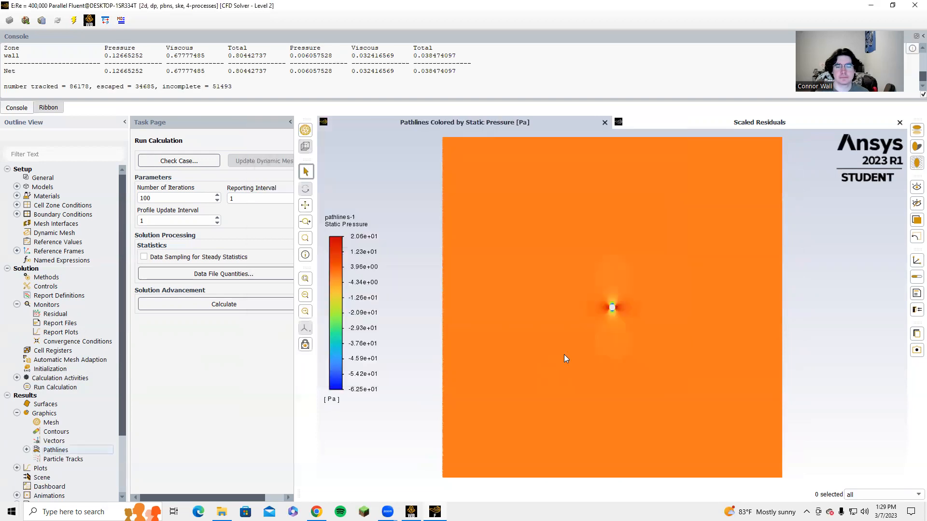
Step: Inspect the pressure-colored pathlines up close around the circle, then switch back to the Workbench project schematic
scroll(616, 312, down, 2)
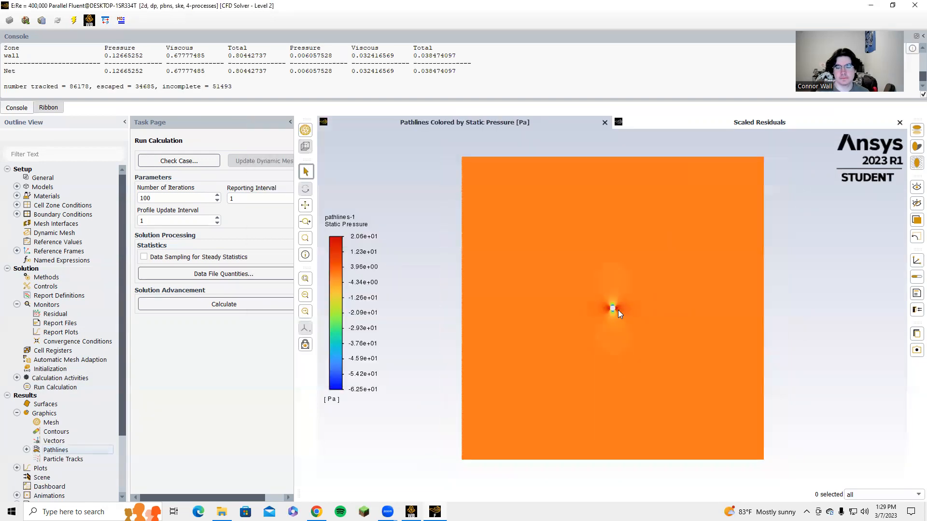
scroll(621, 301, up, 8)
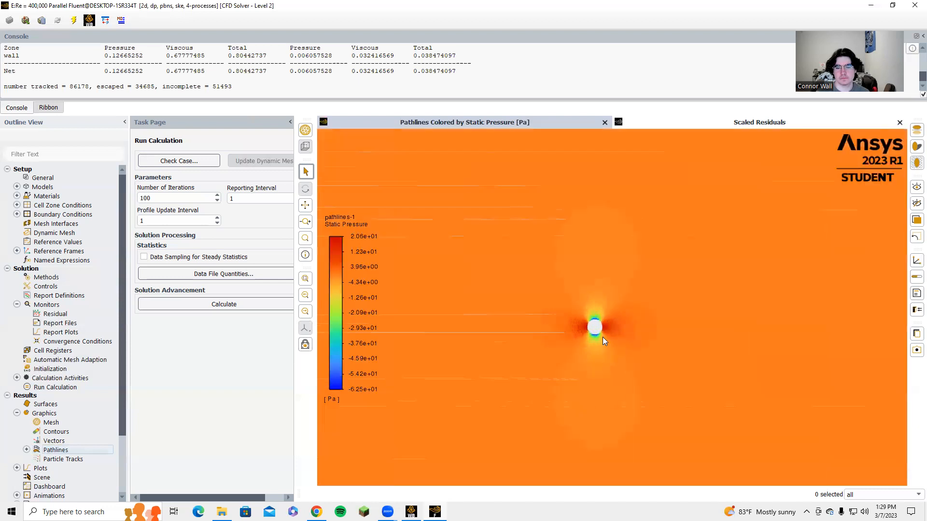
scroll(609, 339, up, 1)
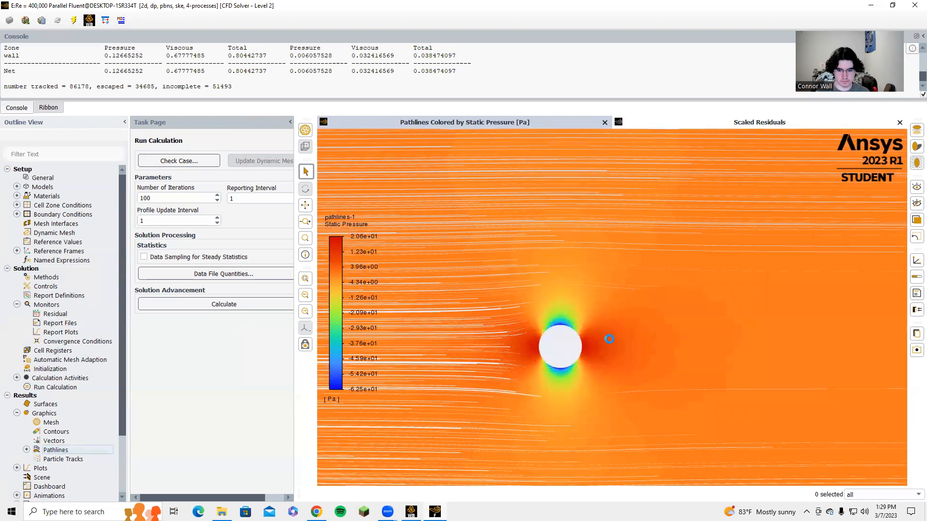
scroll(611, 338, up, 2)
scroll(612, 340, up, 1)
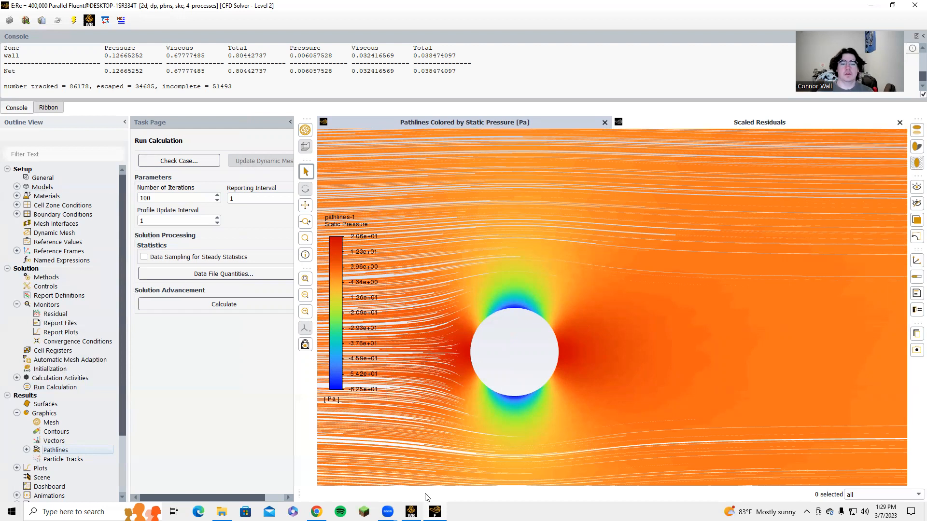
key(alt+Tab)
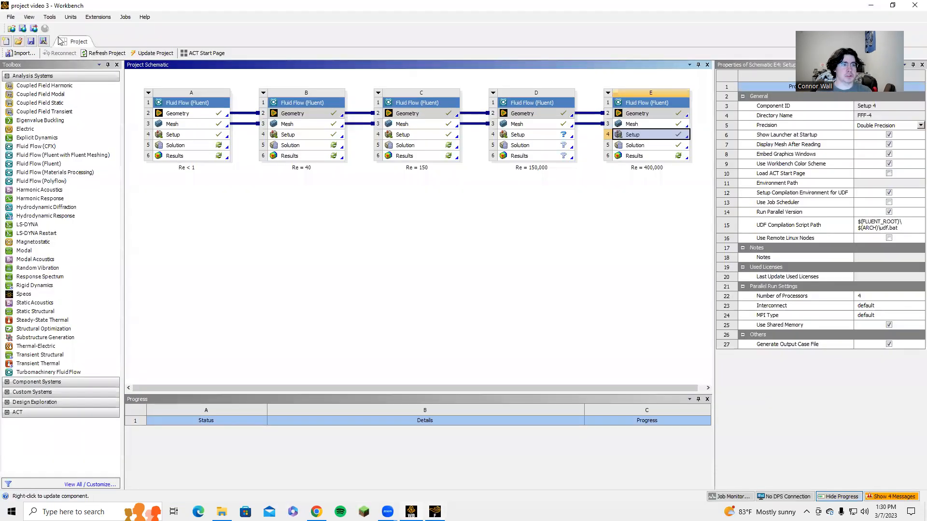